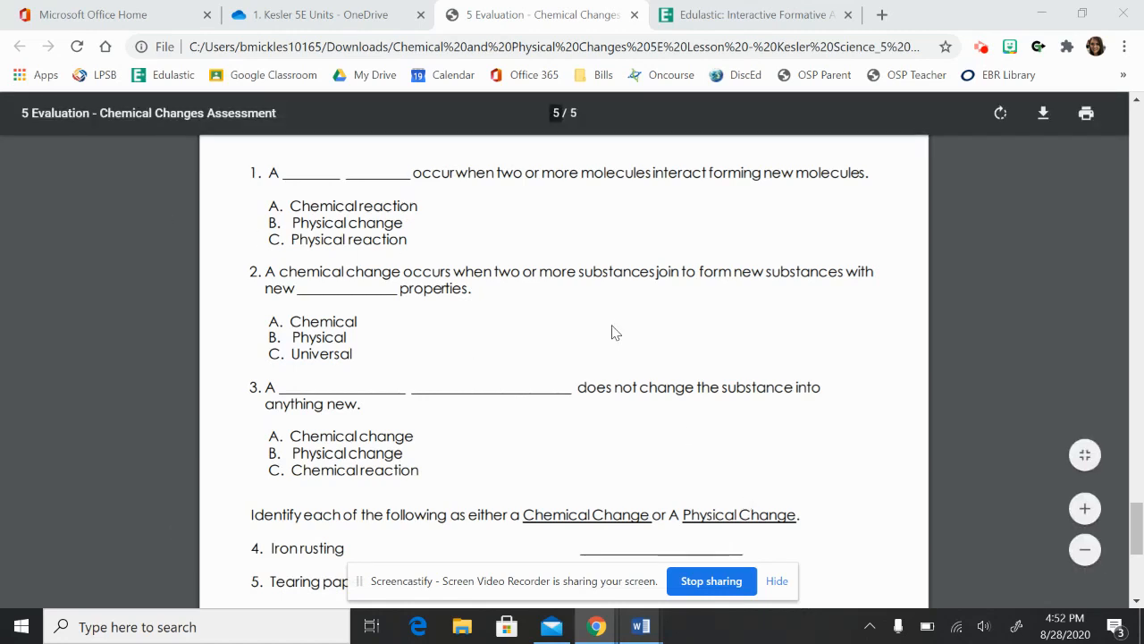
Look through the assessment PDF, comparing the answer key pages with the modified multiple-choice version on page 5.
scroll(614, 332, up, 6)
scroll(613, 332, up, 10)
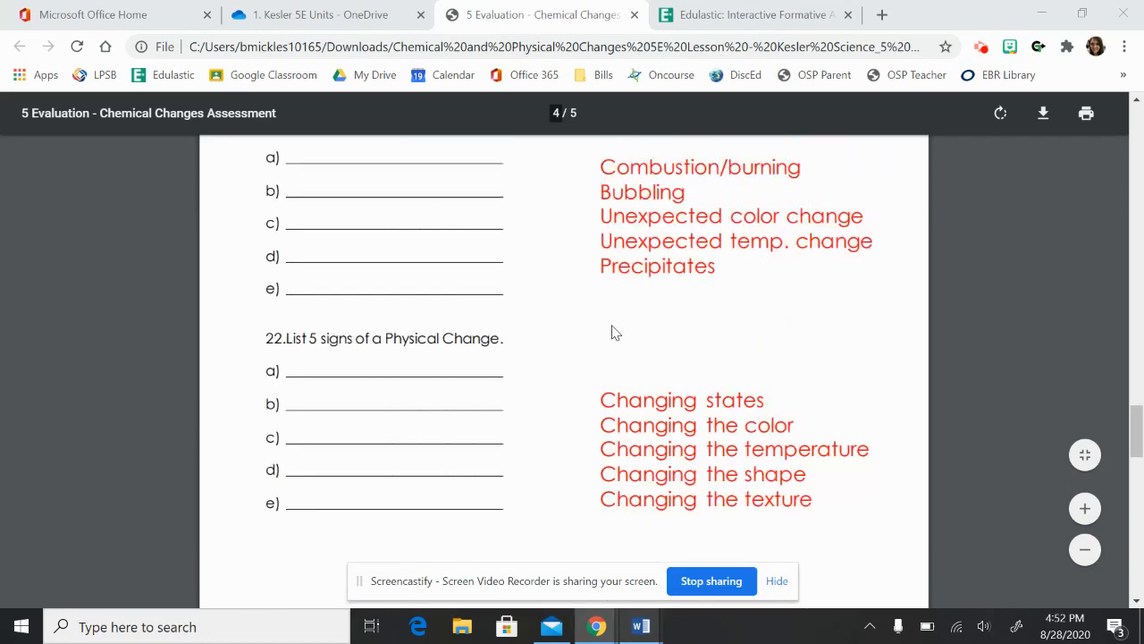
scroll(613, 331, up, 7)
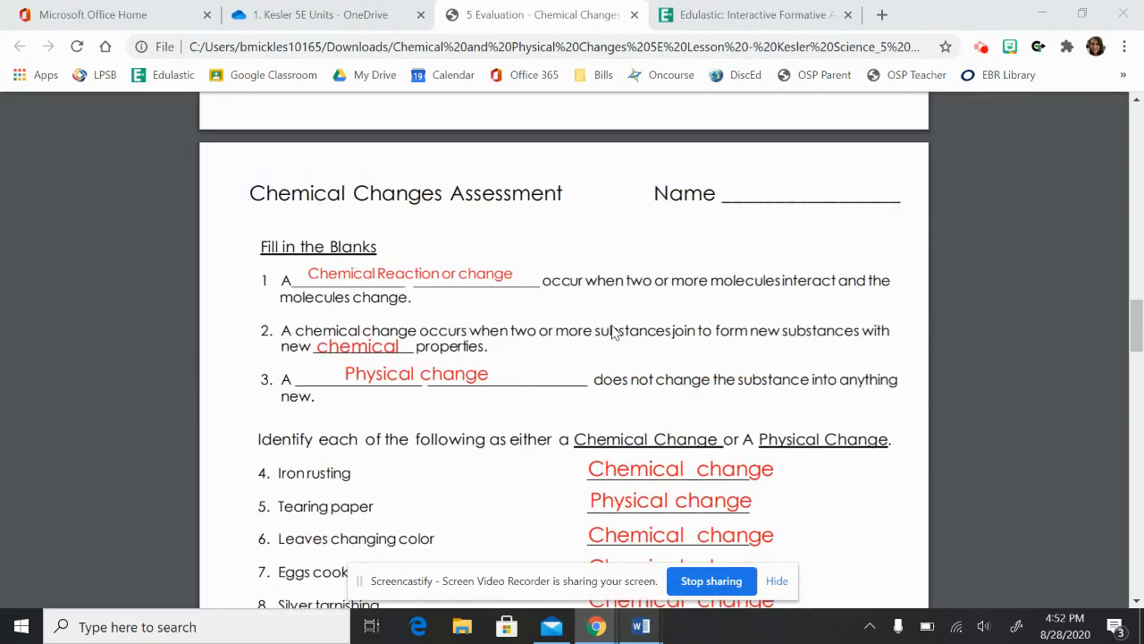
scroll(614, 332, down, 6)
scroll(613, 332, down, 15)
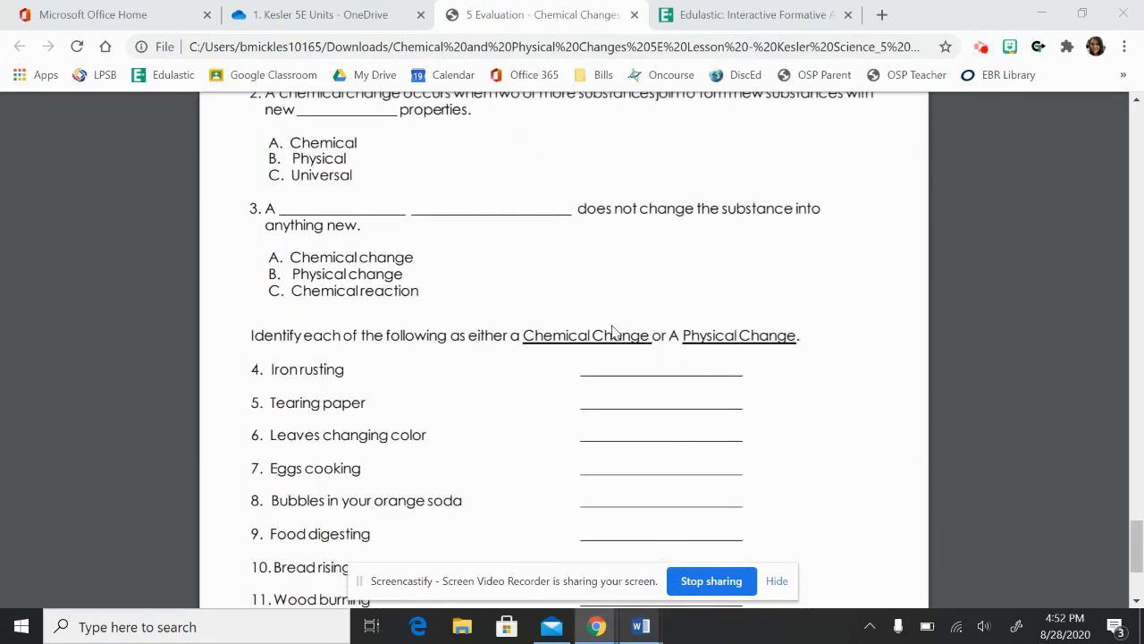
scroll(614, 332, down, 2)
scroll(613, 332, up, 5)
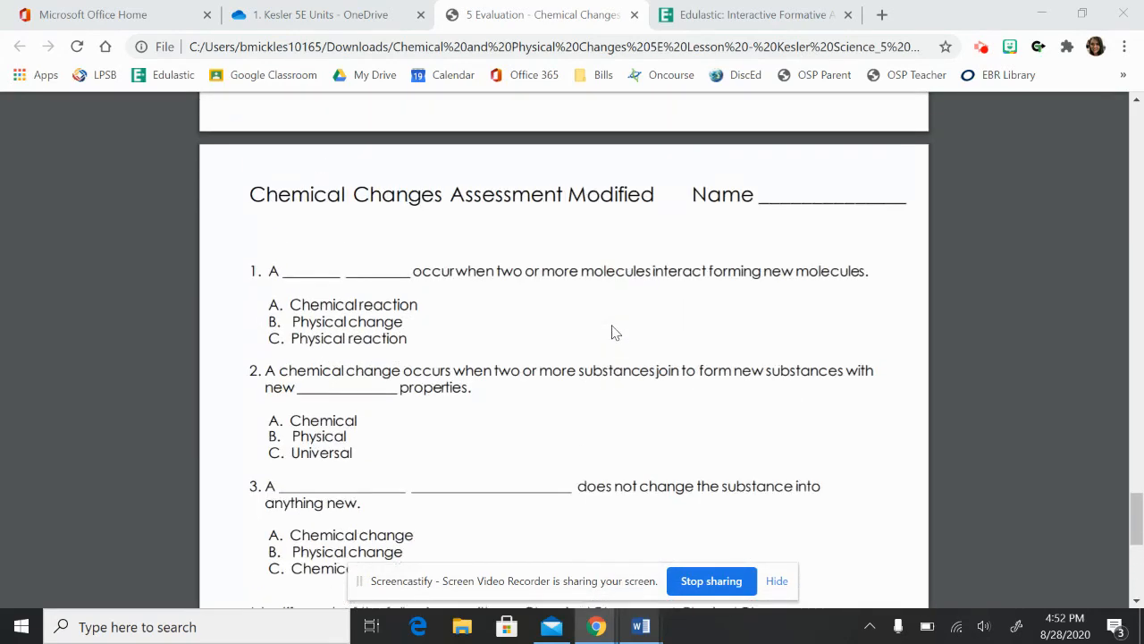
scroll(614, 332, down, 2)
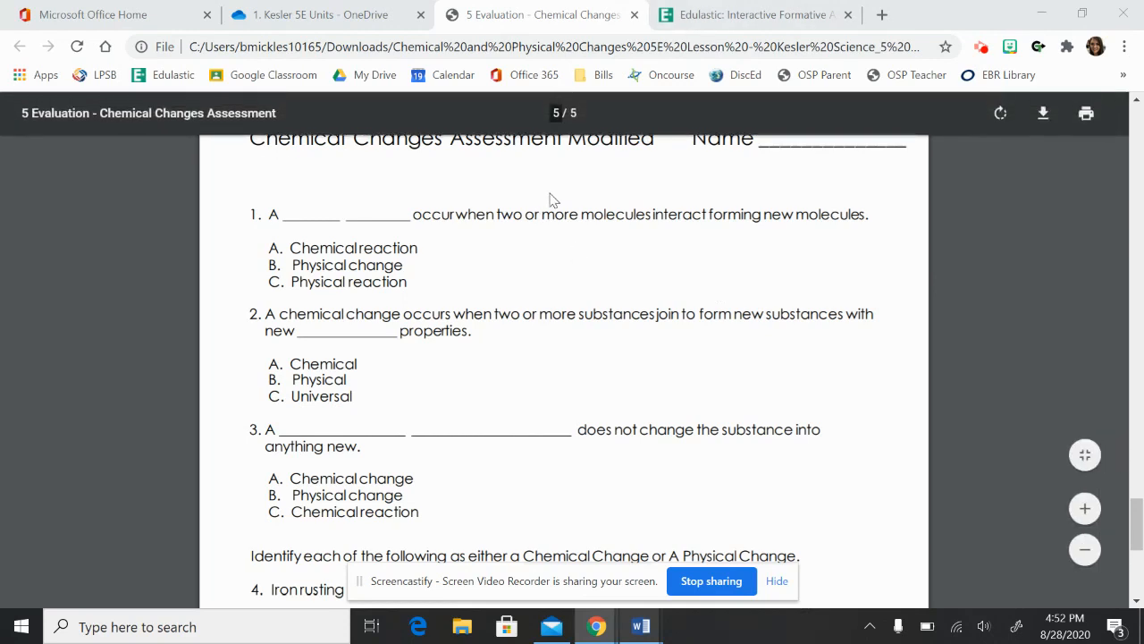
Save only page 5 of the document as a PDF named 5 Evaluation - Chemical Changes Assessment in Downloads.
click(1087, 117)
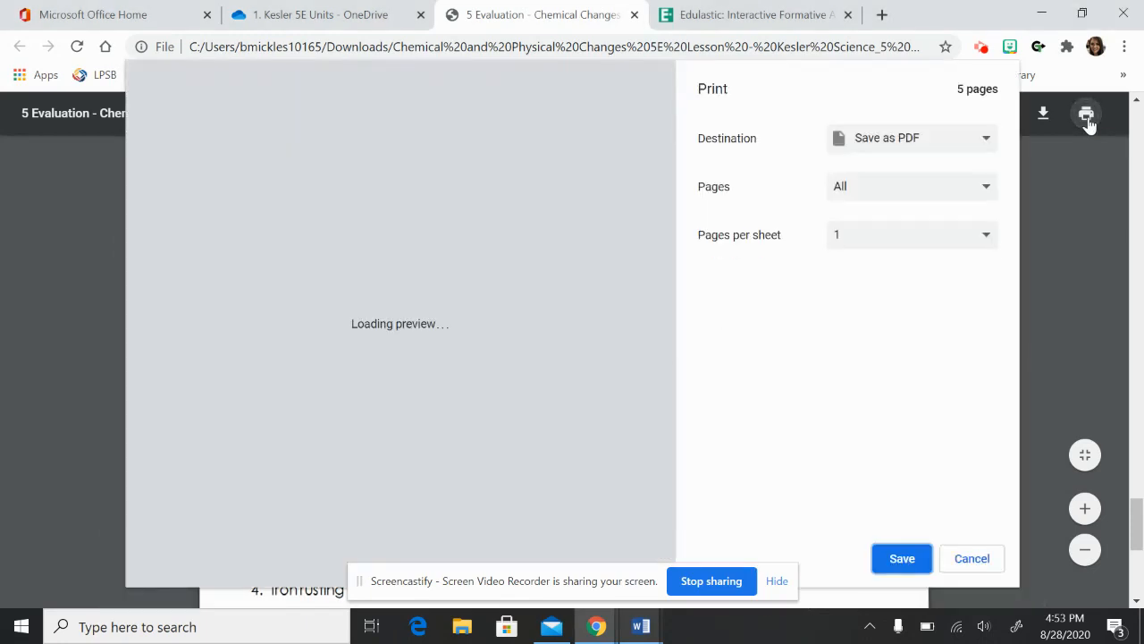
click(889, 138)
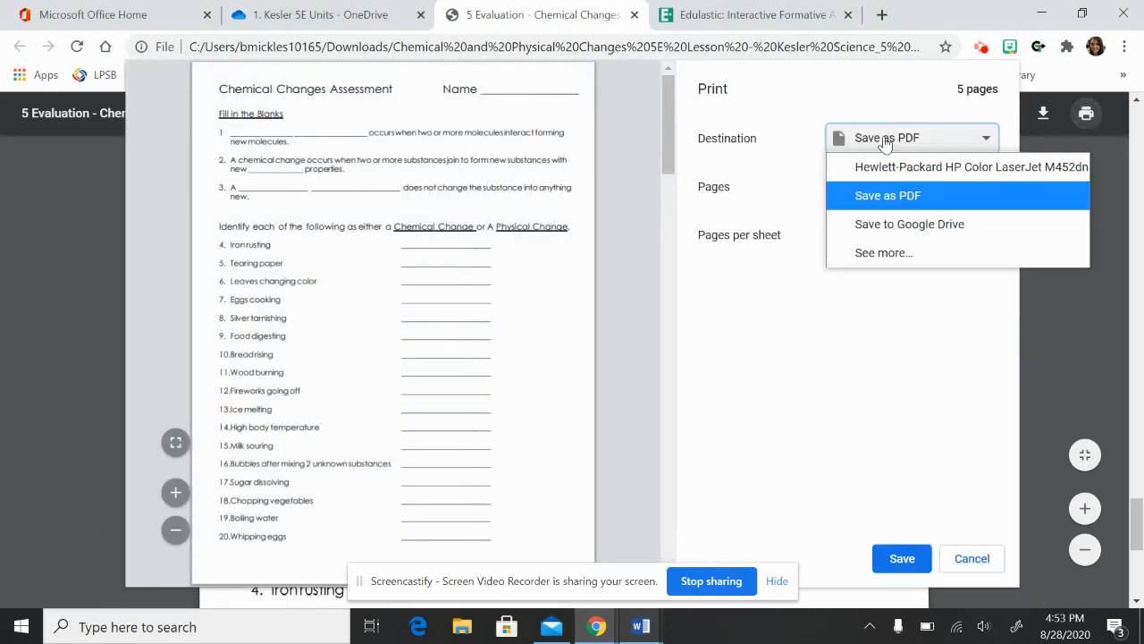
click(883, 197)
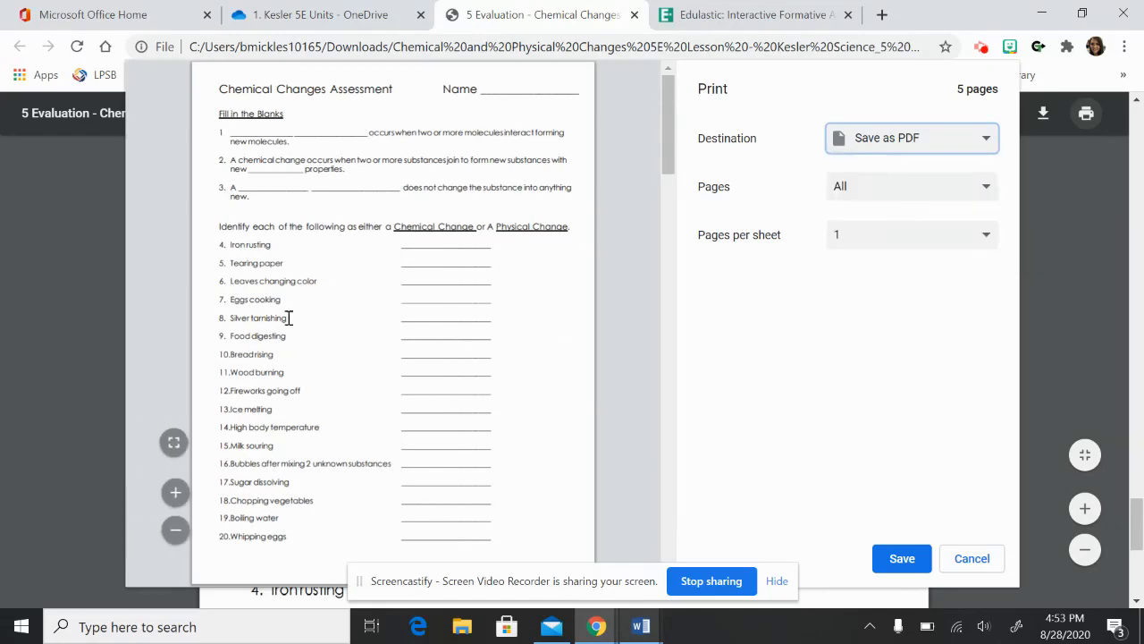
scroll(573, 290, down, 20)
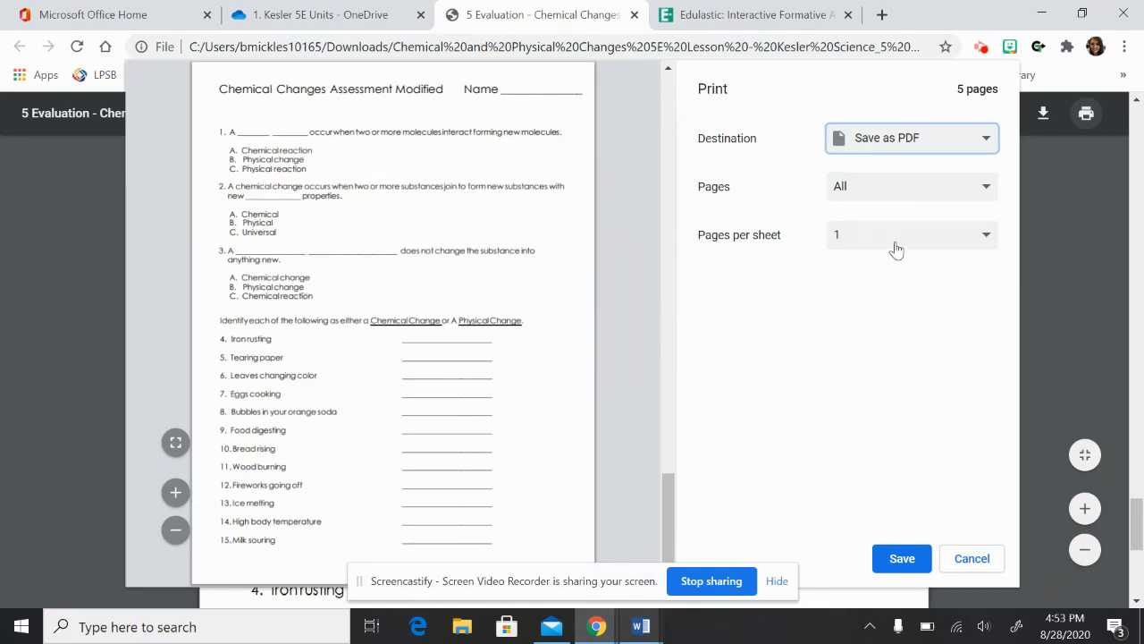
click(968, 190)
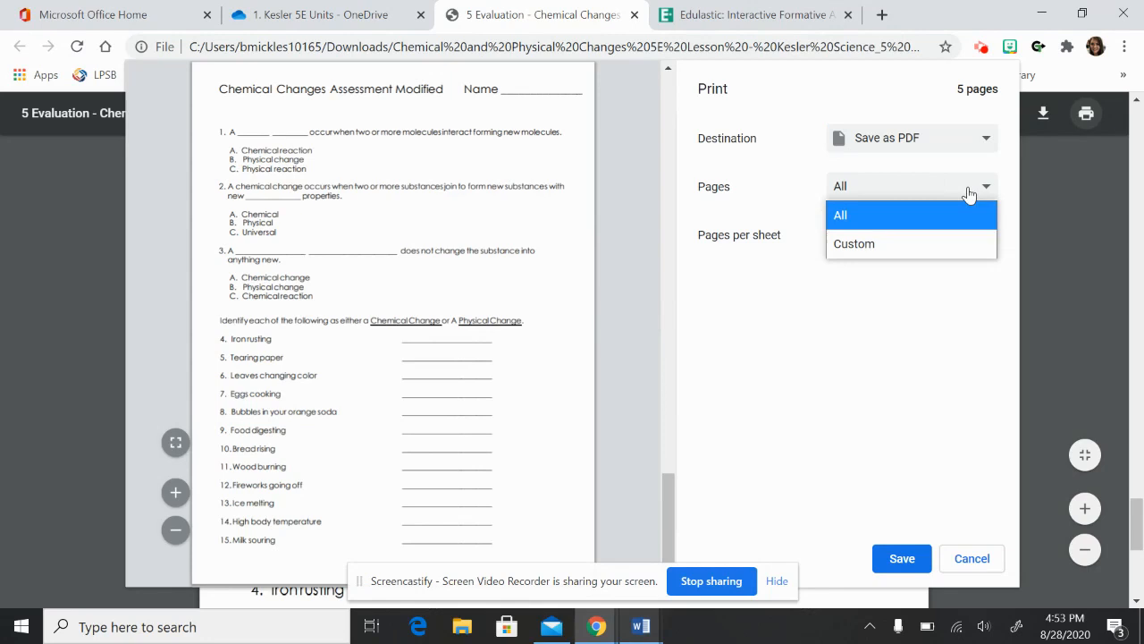
click(868, 243)
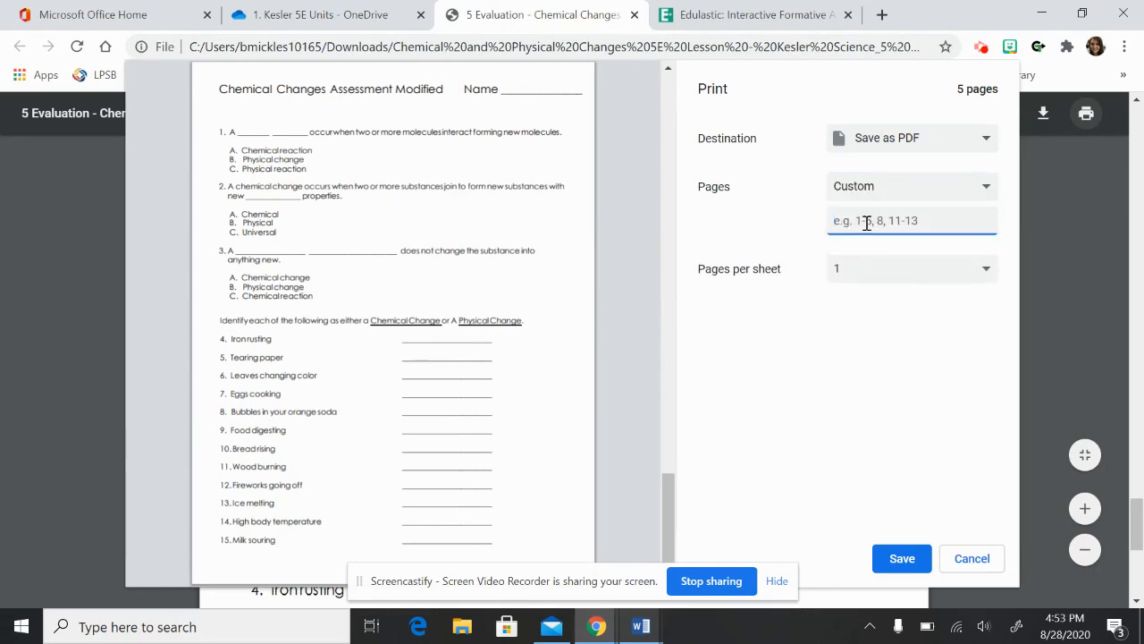
text(5)
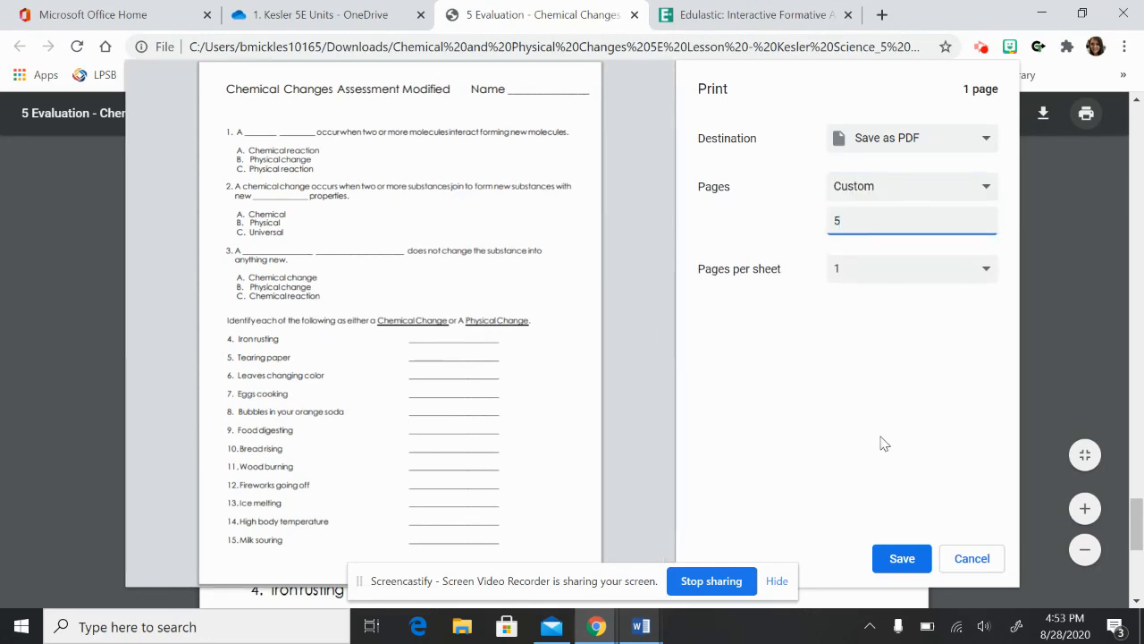
click(899, 558)
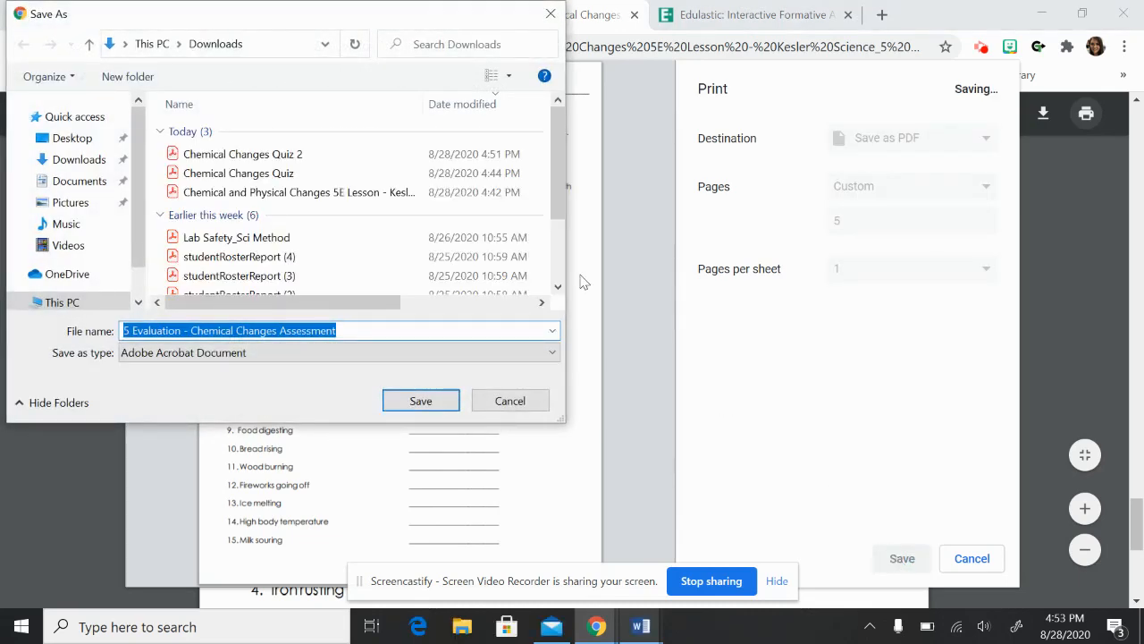
click(439, 398)
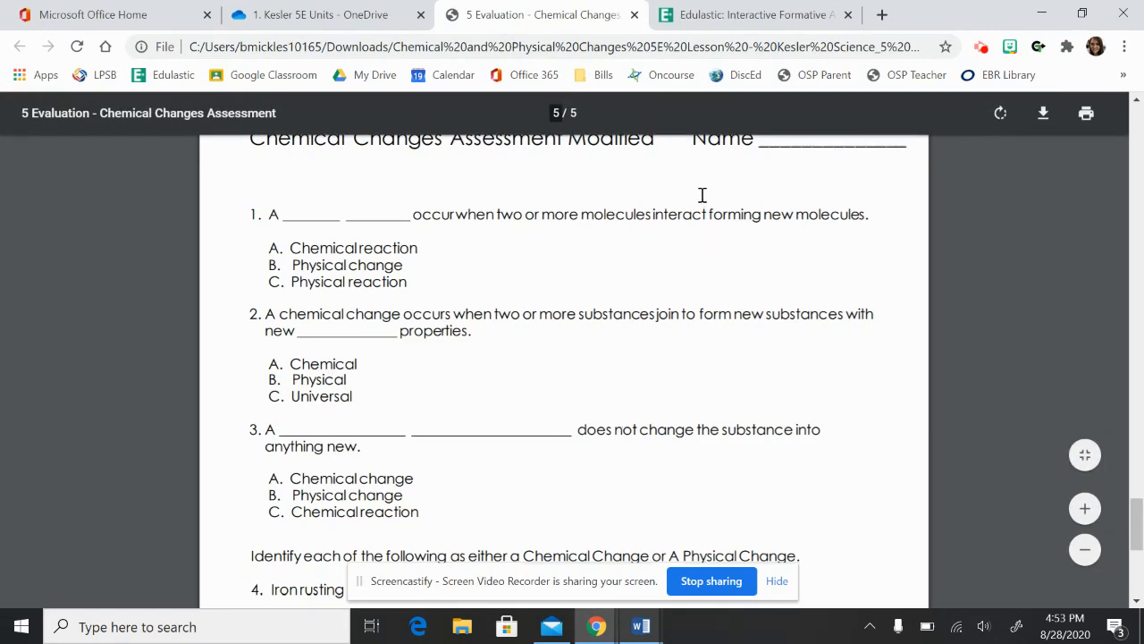
Switch to Edulastic, log in to the teacher account and open the Test library.
click(704, 11)
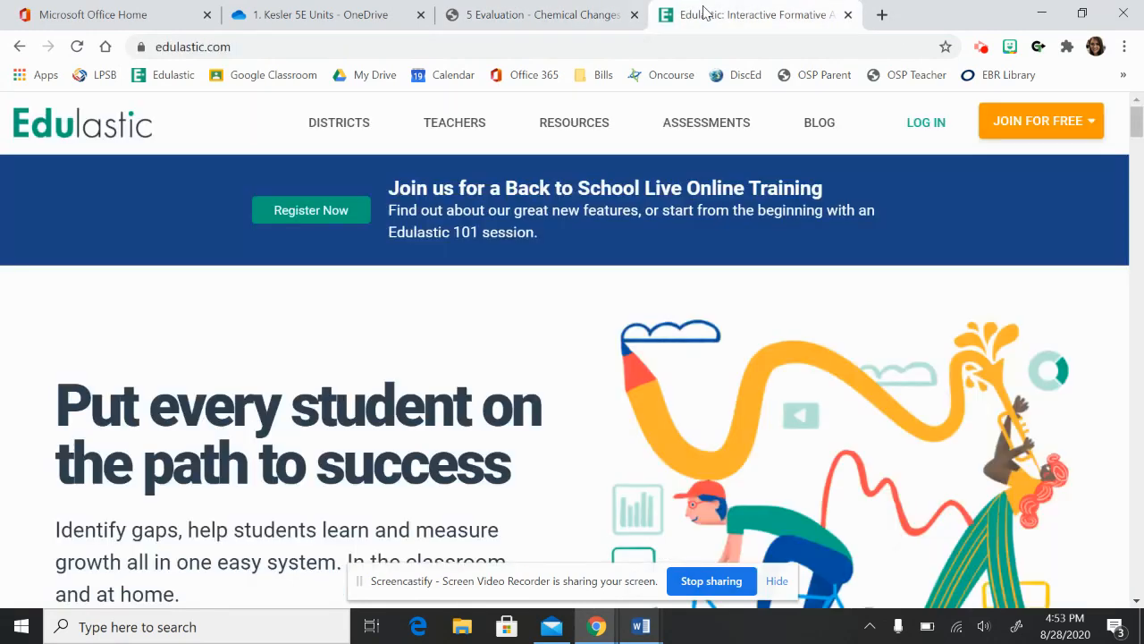
click(939, 122)
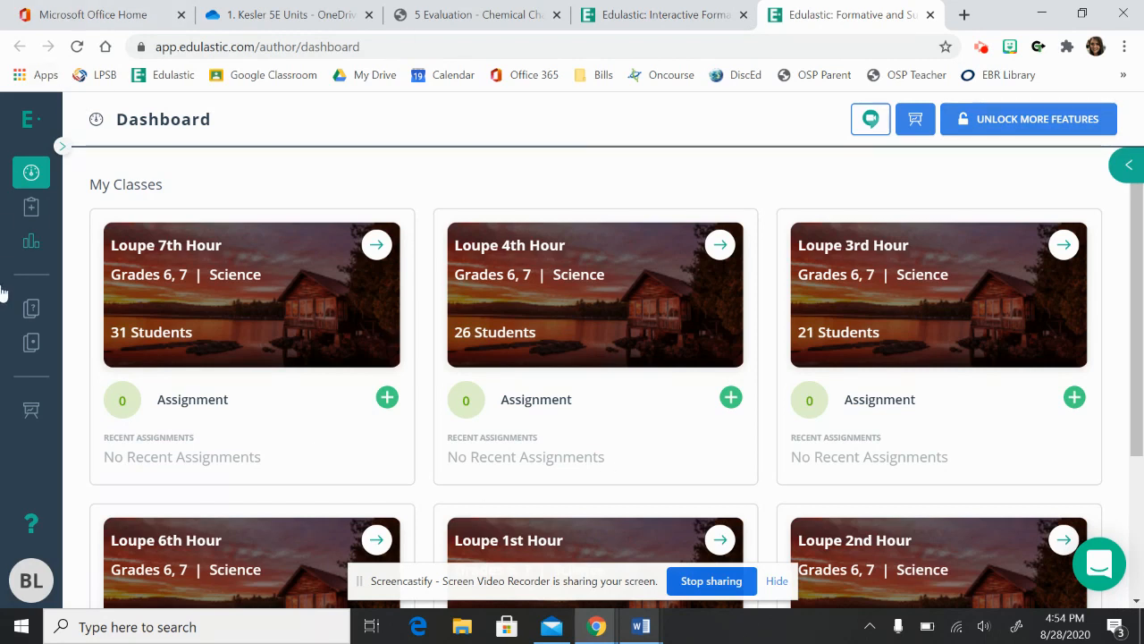
click(33, 347)
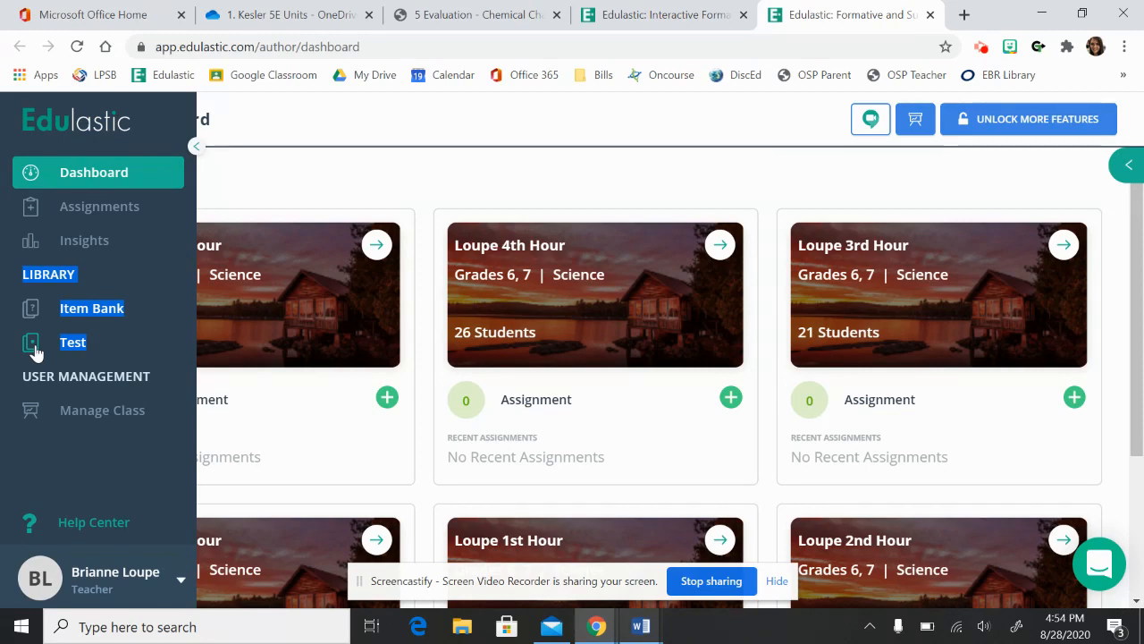
click(60, 347)
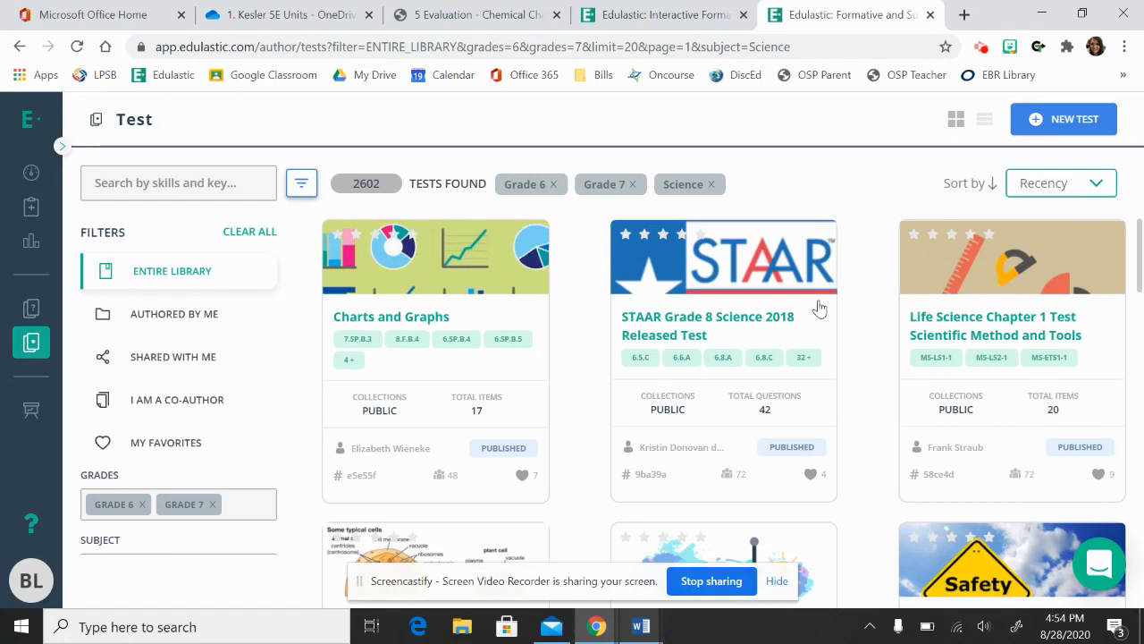
Create a new SnapQuiz test by uploading the PDF 5 Evaluation - Chemical Changes Assessment from Downloads.
click(1044, 125)
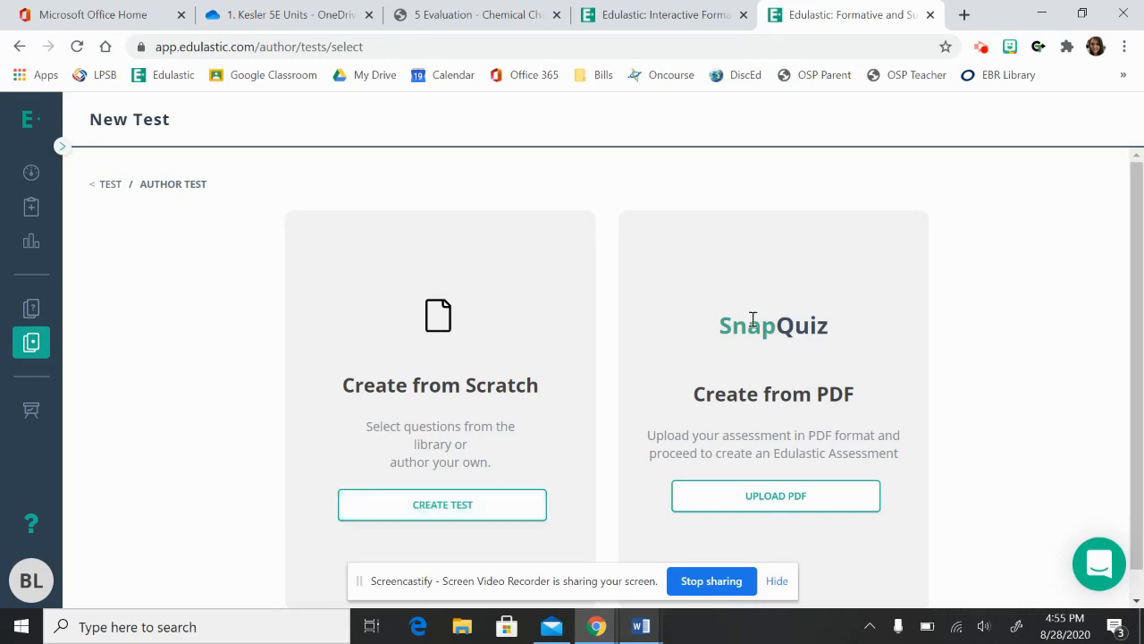
click(785, 513)
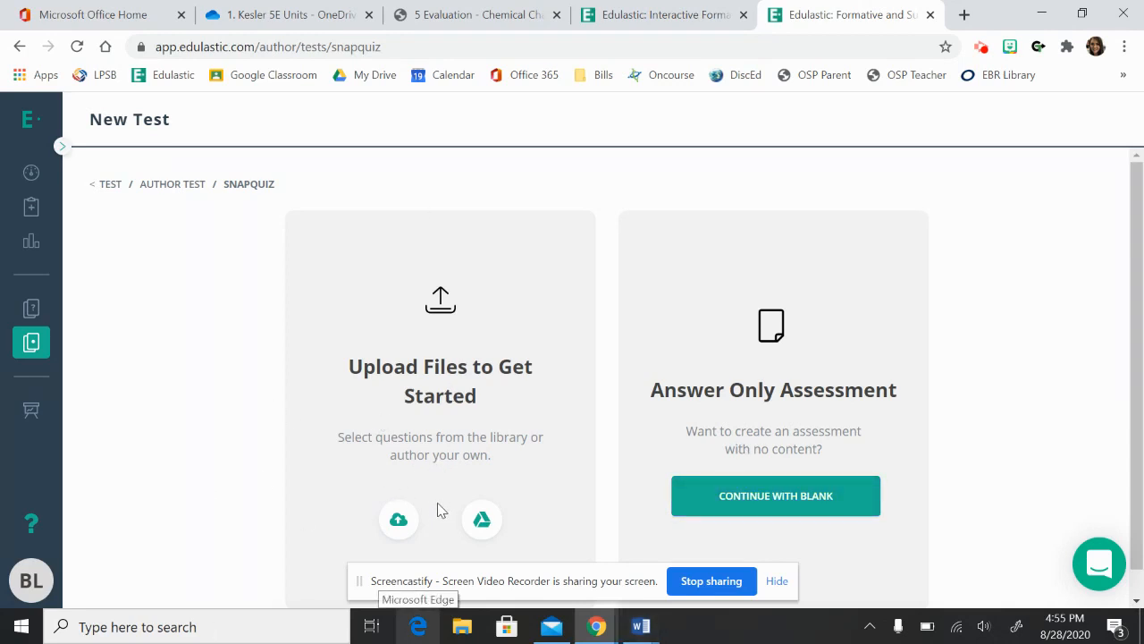
click(399, 527)
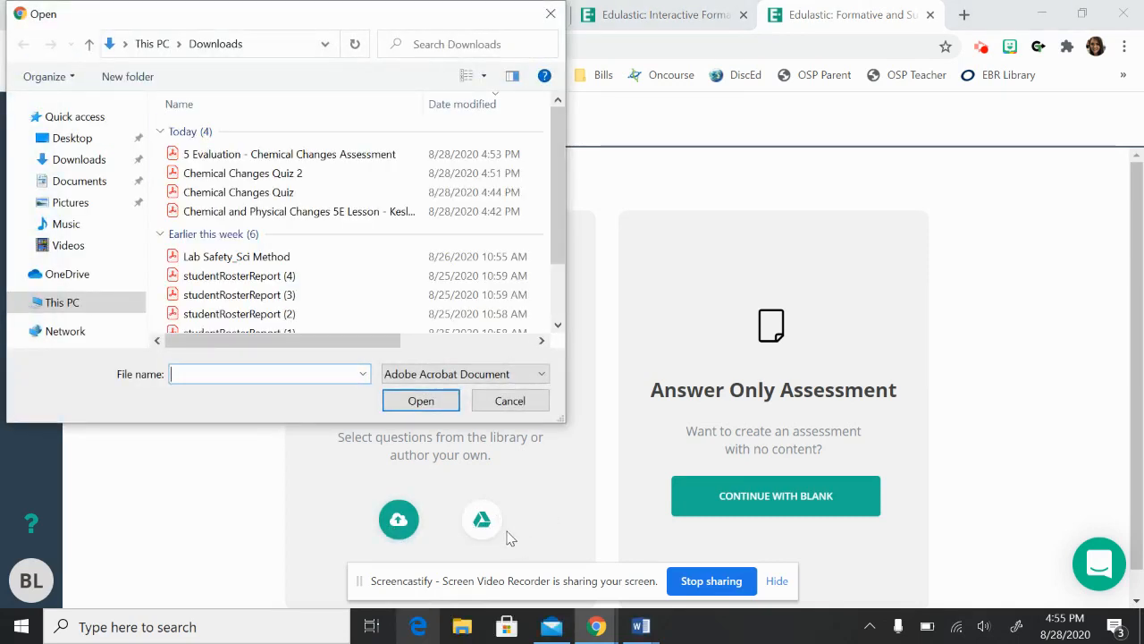
click(321, 157)
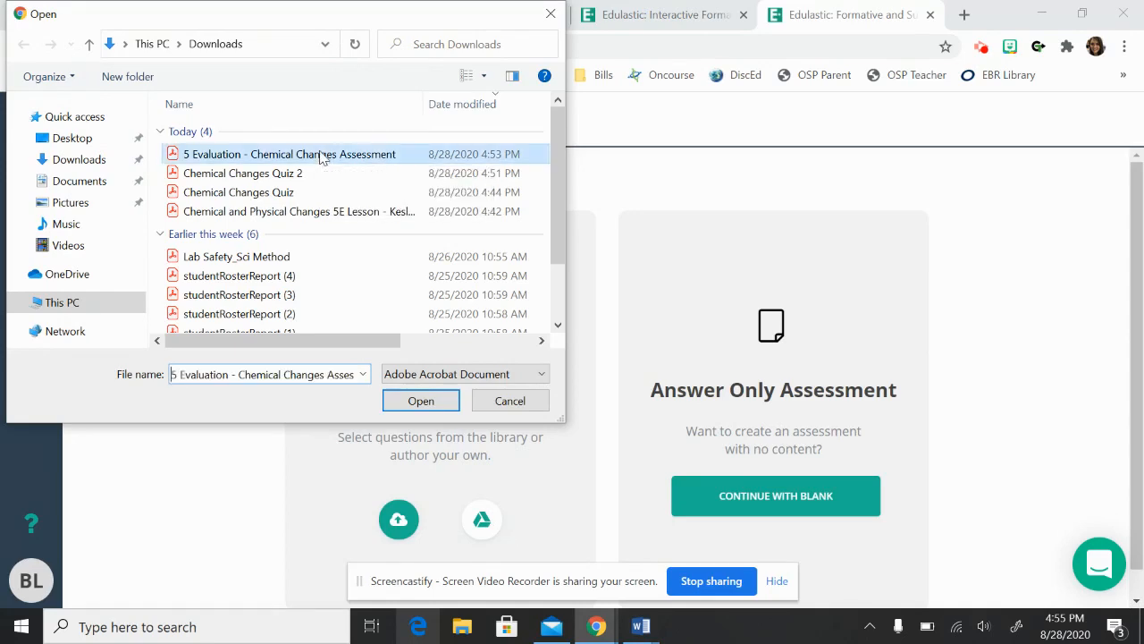
click(420, 401)
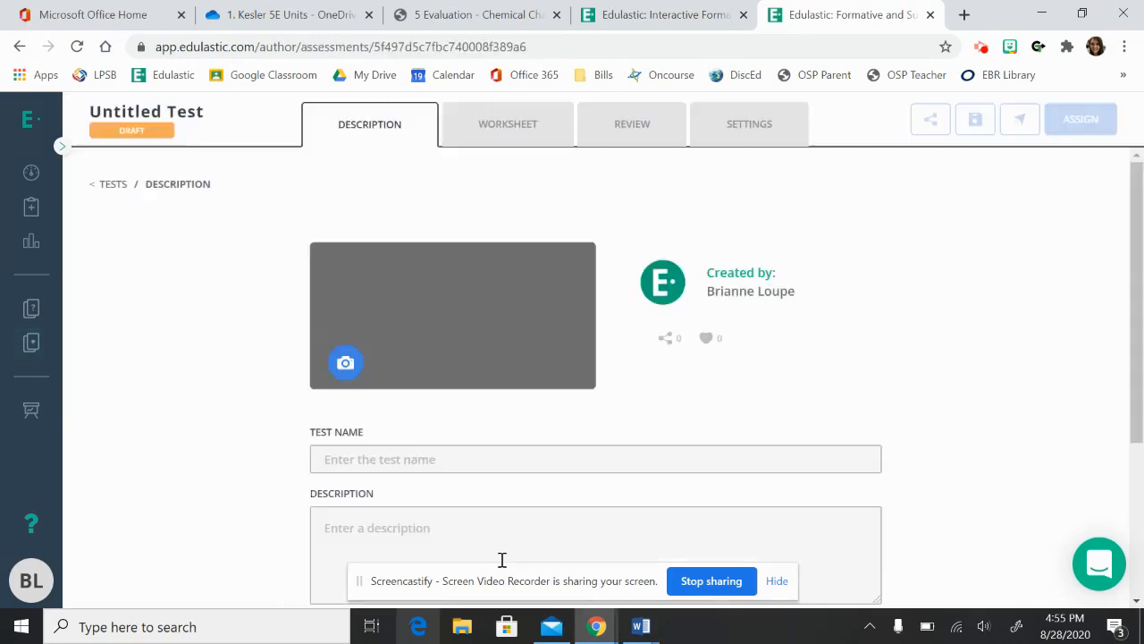
Name the new test Chemical Changes Assessment.
click(454, 460)
text(Chemical)
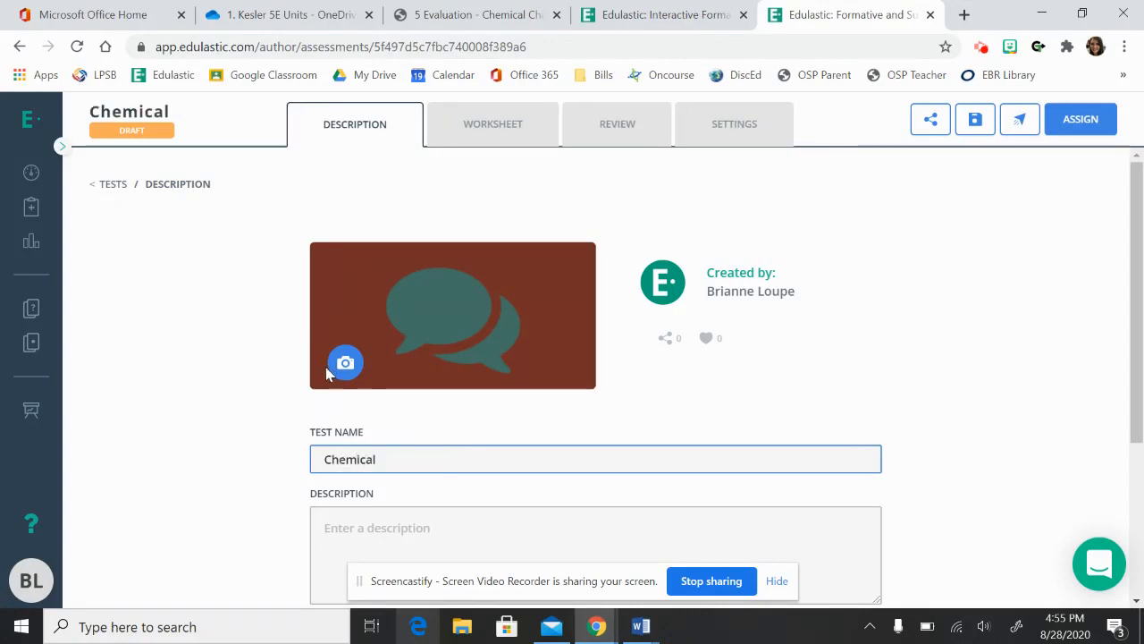
text( Changes)
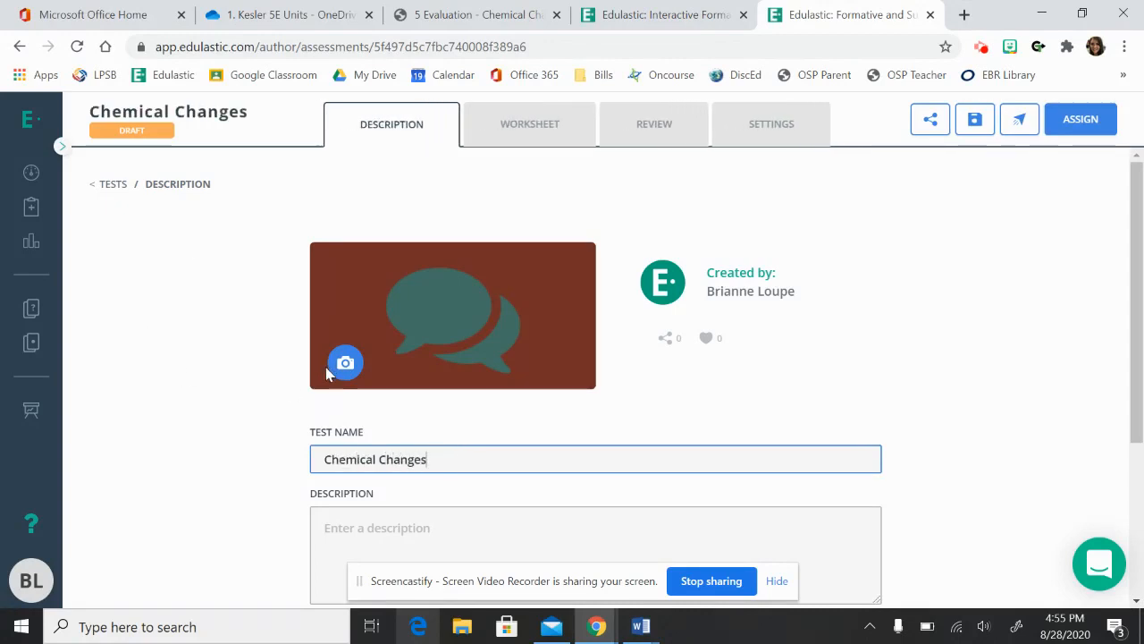
text( Assessment)
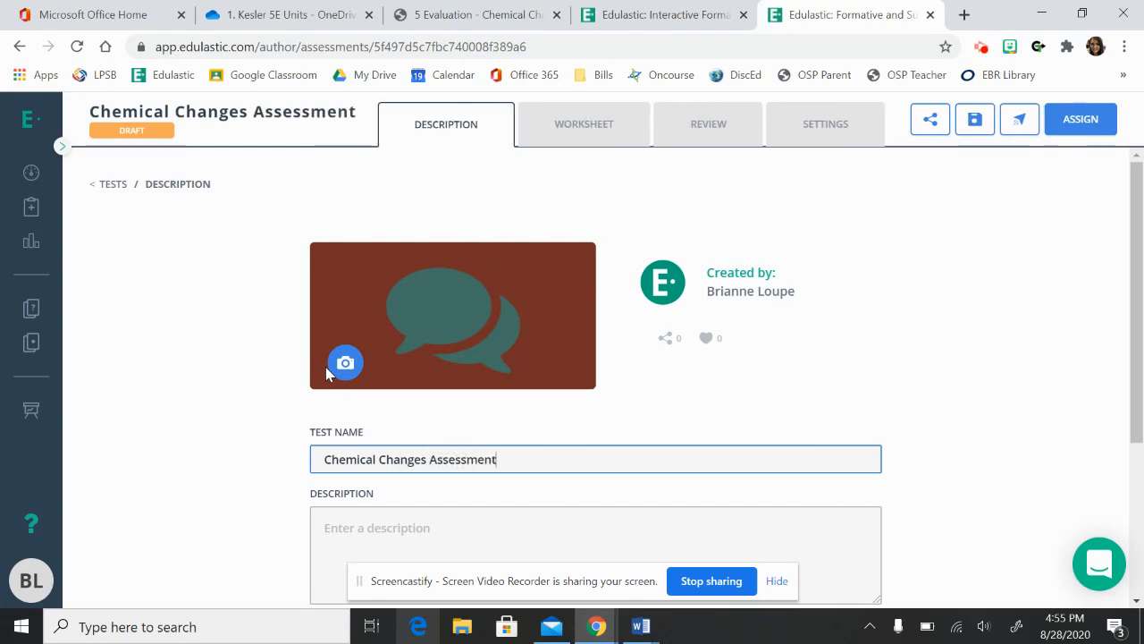
Set the test's grade to Grade 7 and its subject to Science.
scroll(919, 414, down, 1)
scroll(921, 414, up, 1)
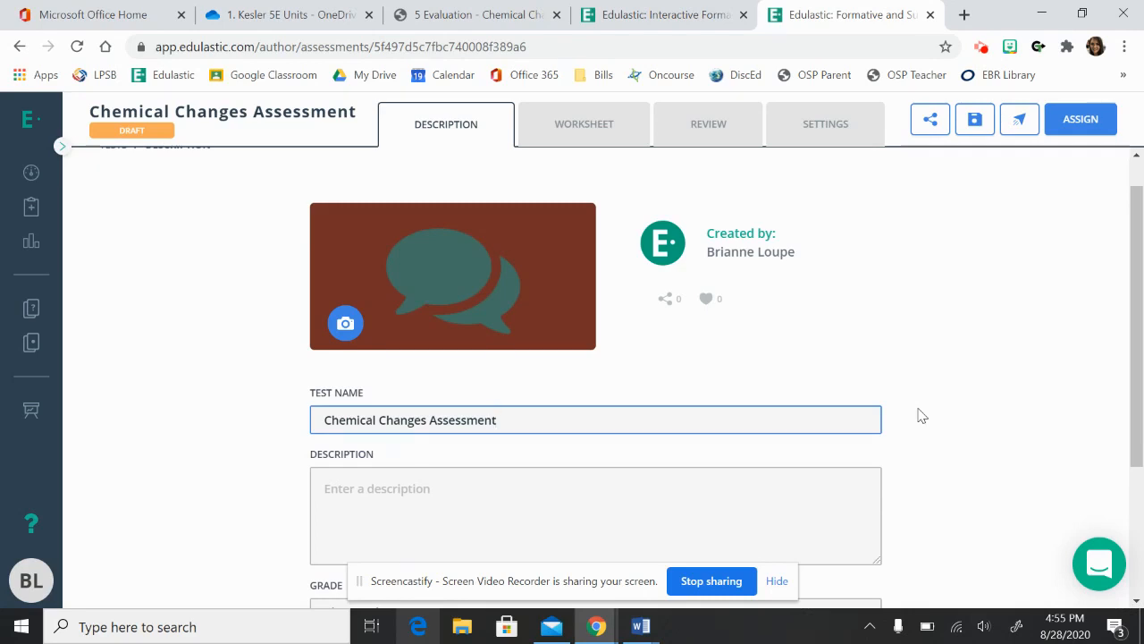
scroll(921, 416, down, 1)
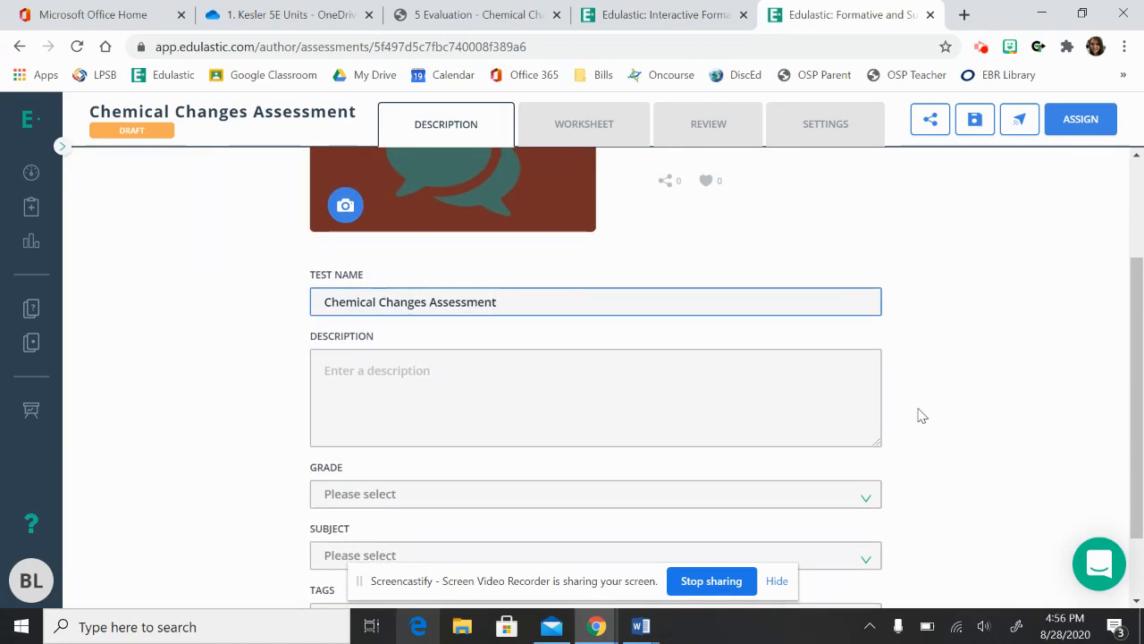
scroll(921, 416, down, 1)
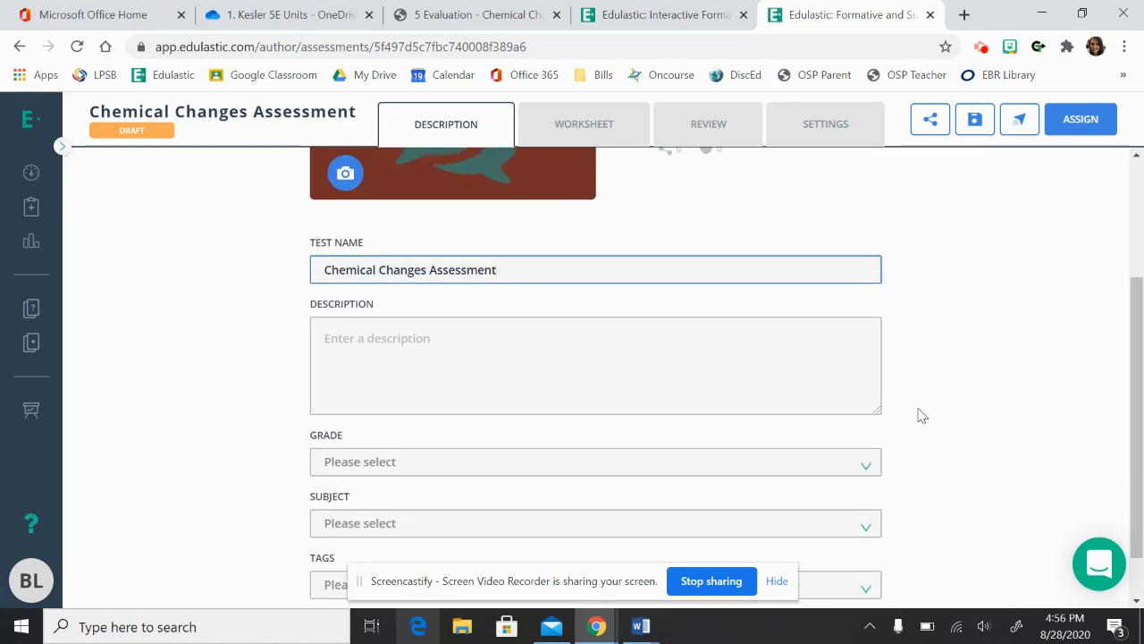
click(433, 463)
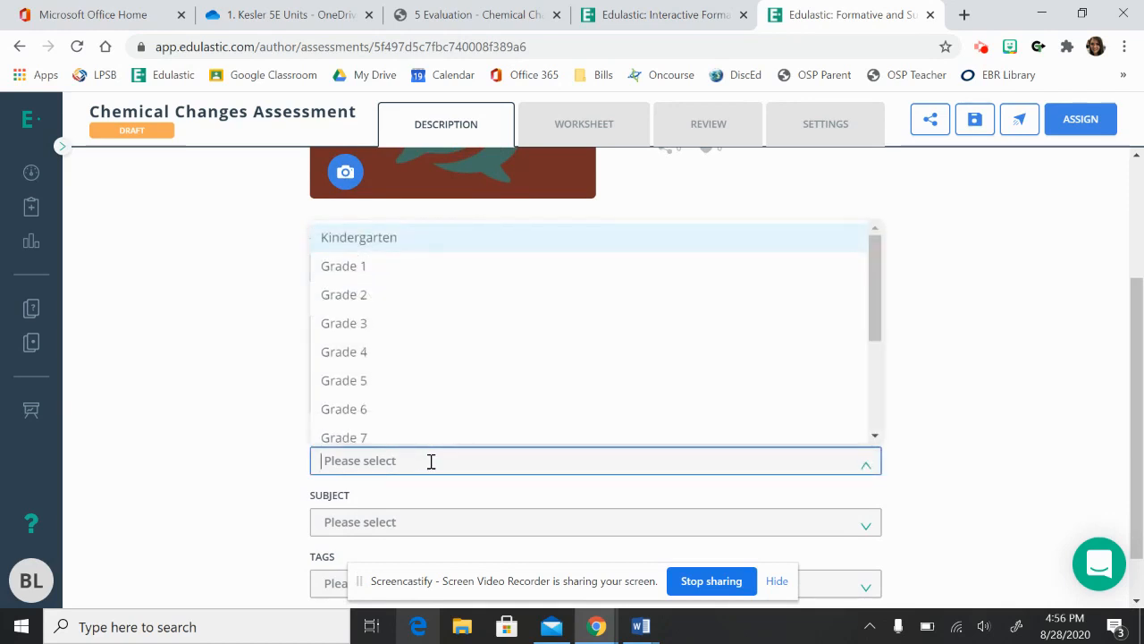
click(397, 433)
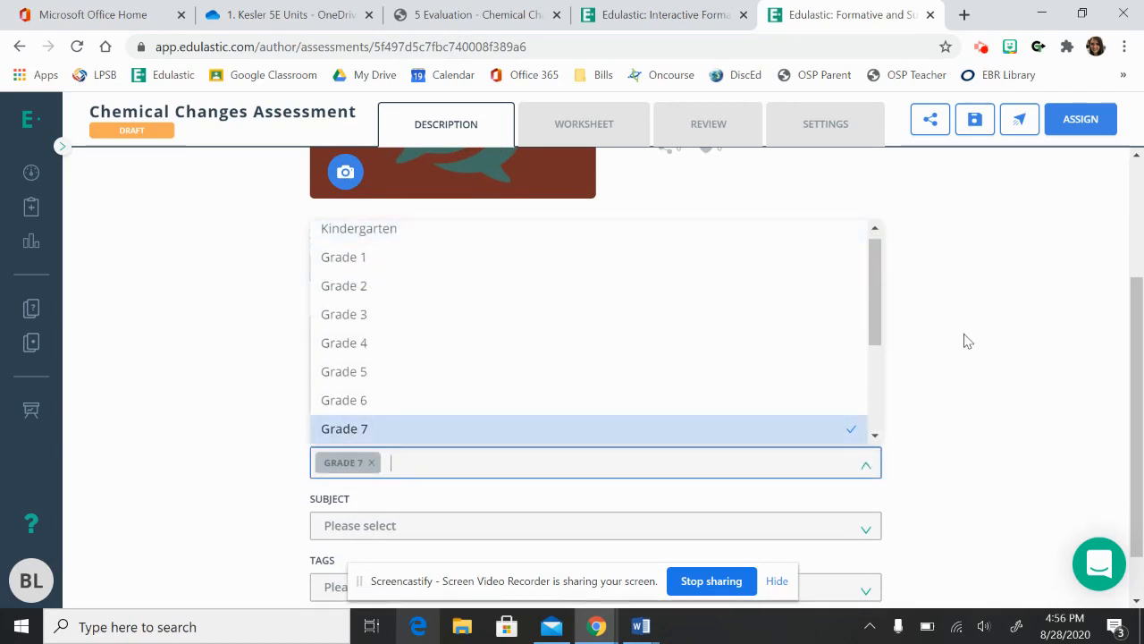
click(952, 358)
click(480, 531)
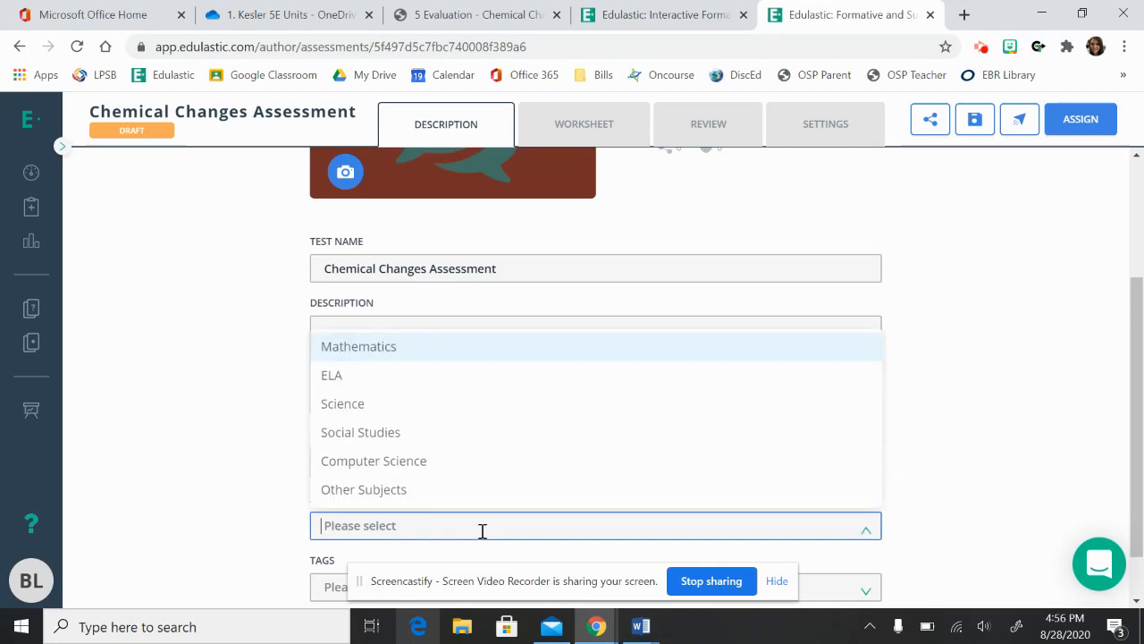
click(390, 416)
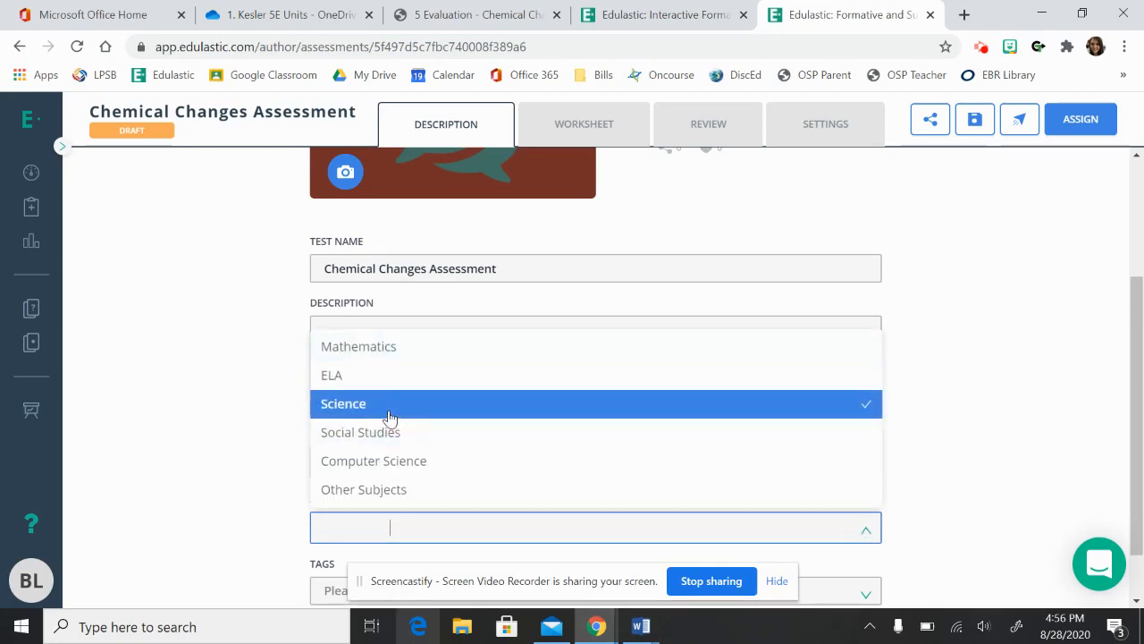
click(988, 427)
Open the test's worksheet showing the uploaded PDF page.
scroll(991, 431, down, 1)
scroll(991, 432, up, 3)
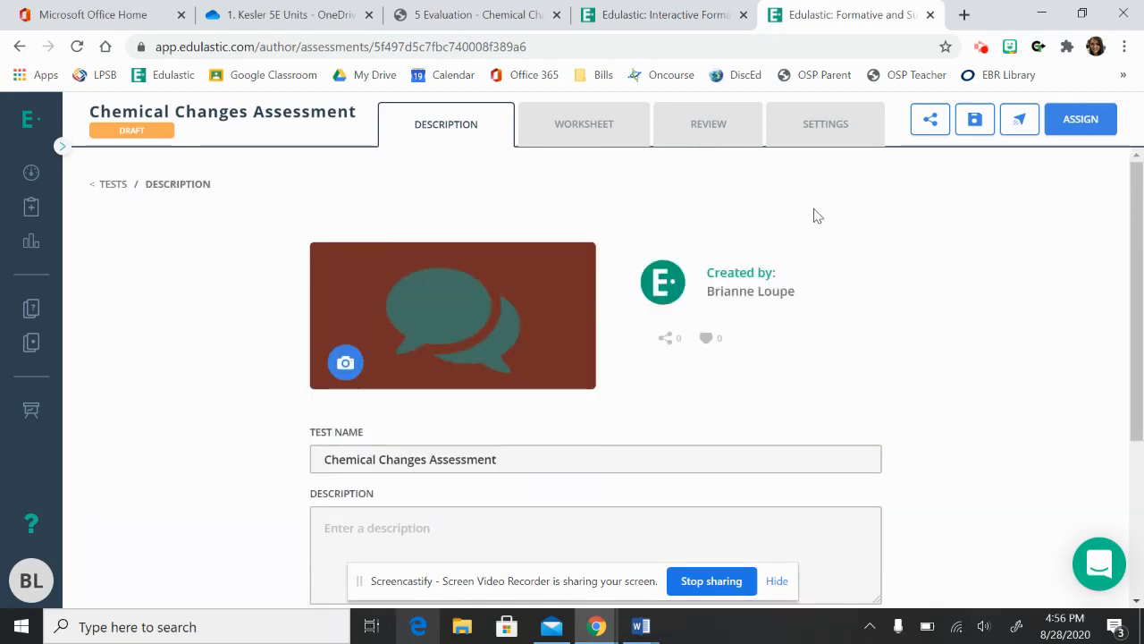
click(575, 135)
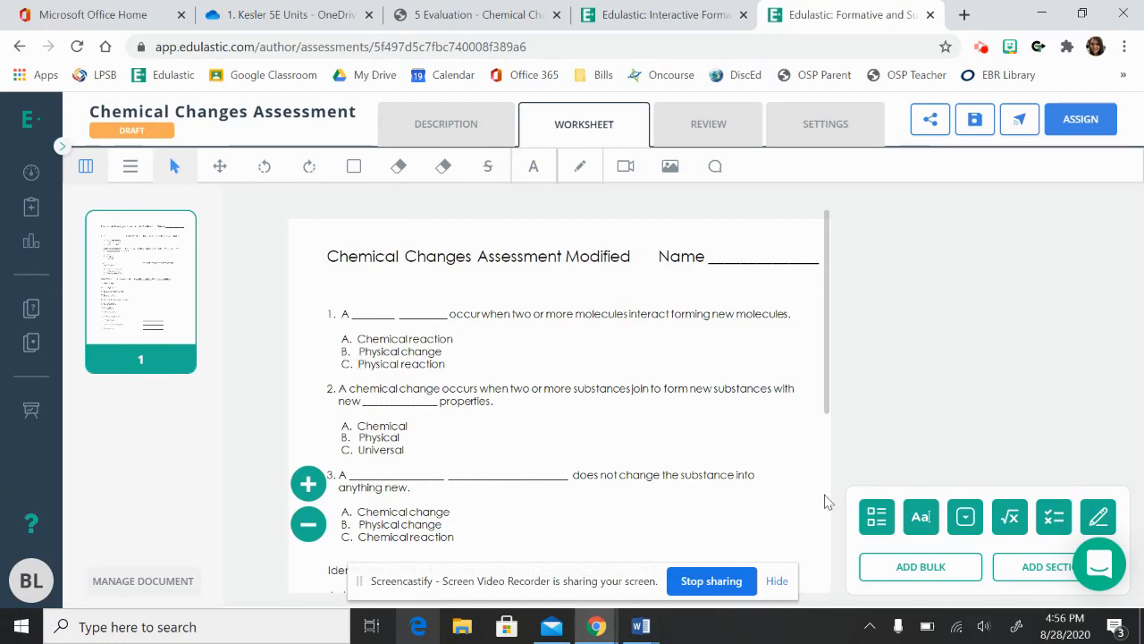
Add multiple-choice question 1 with options A, B and C and mark A as the correct answer.
click(874, 519)
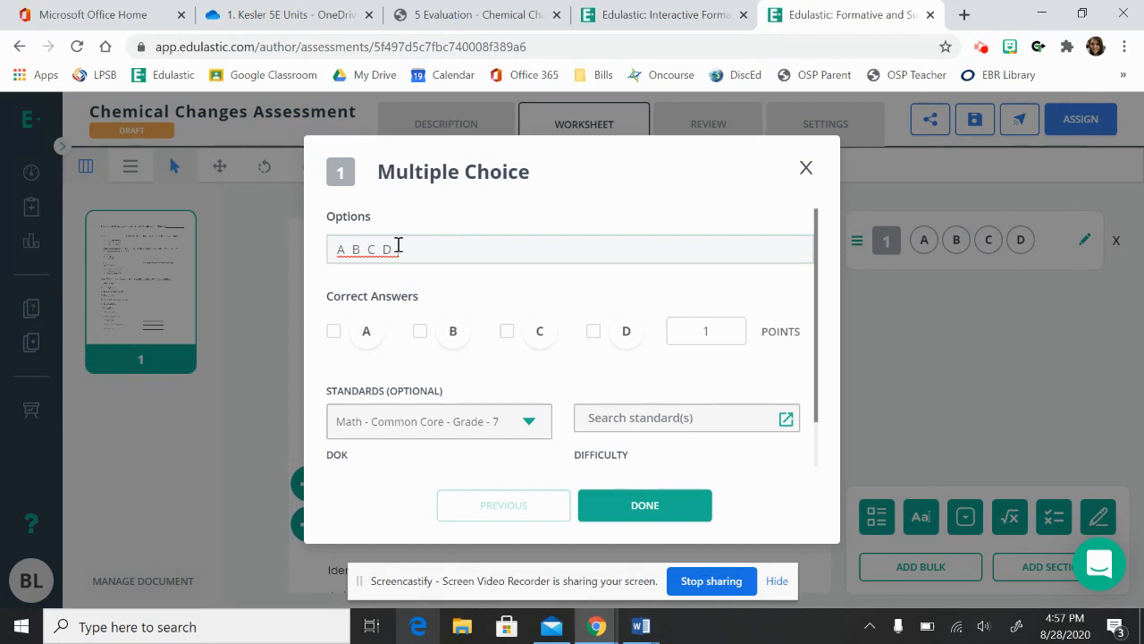
key(BackSpace)
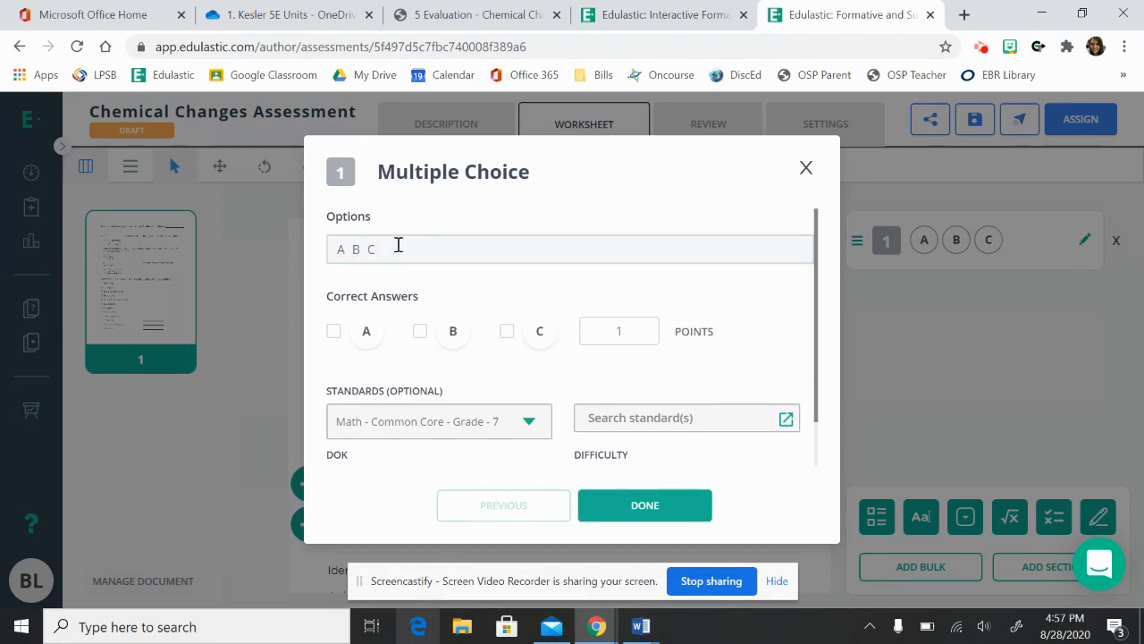
click(334, 333)
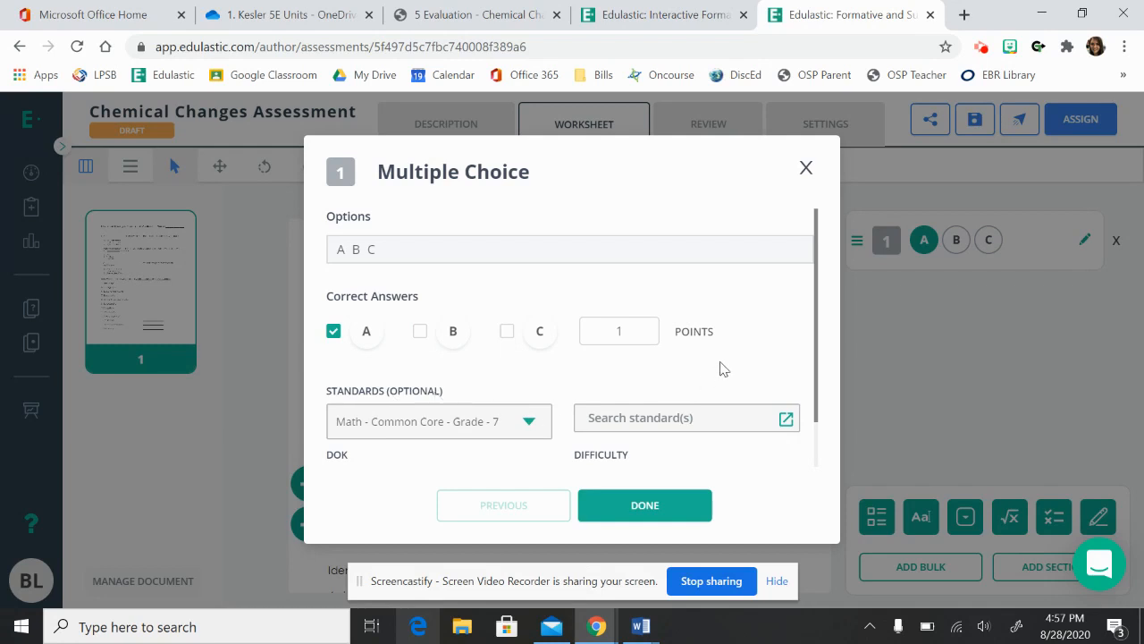
scroll(721, 371, down, 1)
scroll(721, 362, up, 1)
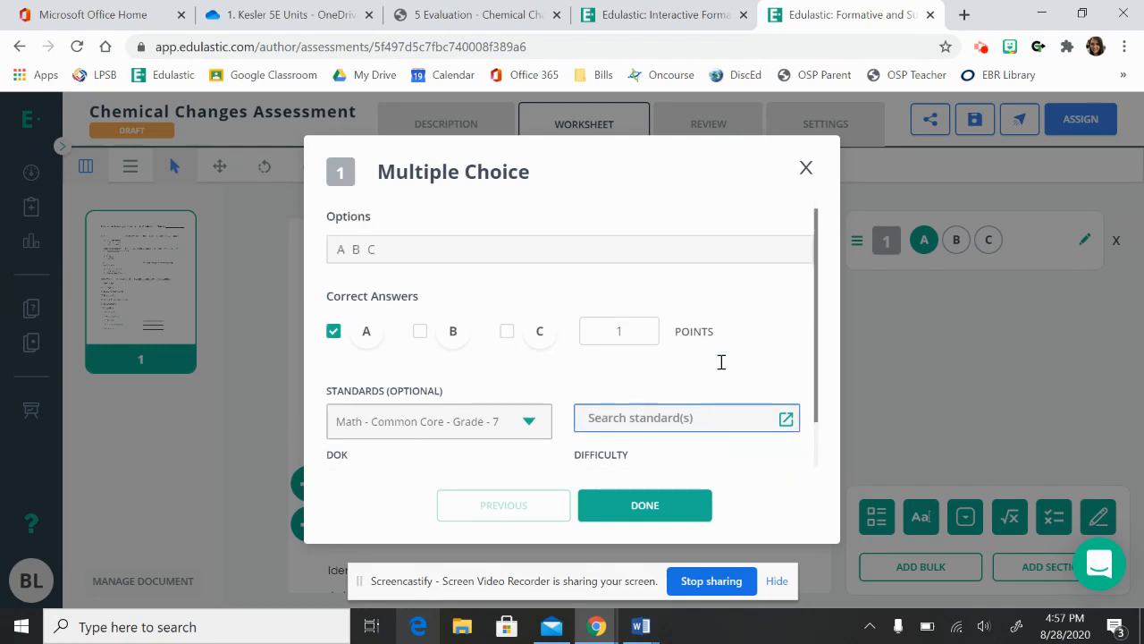
Set the standards subject of question 1 to Science and finish the question.
click(531, 422)
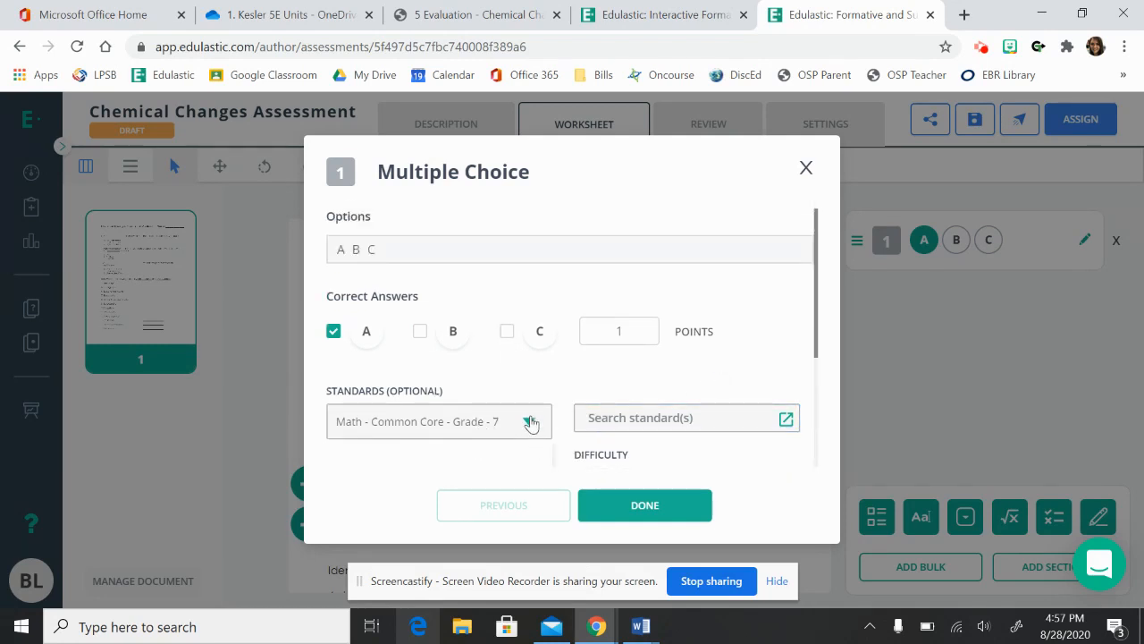
scroll(530, 422, down, 3)
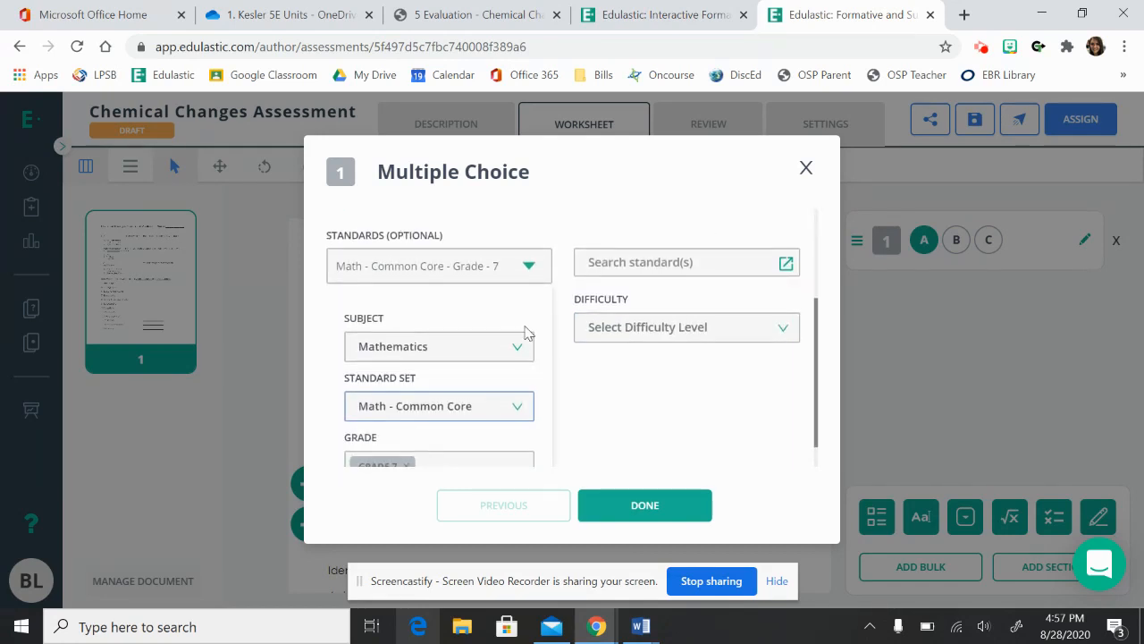
click(520, 354)
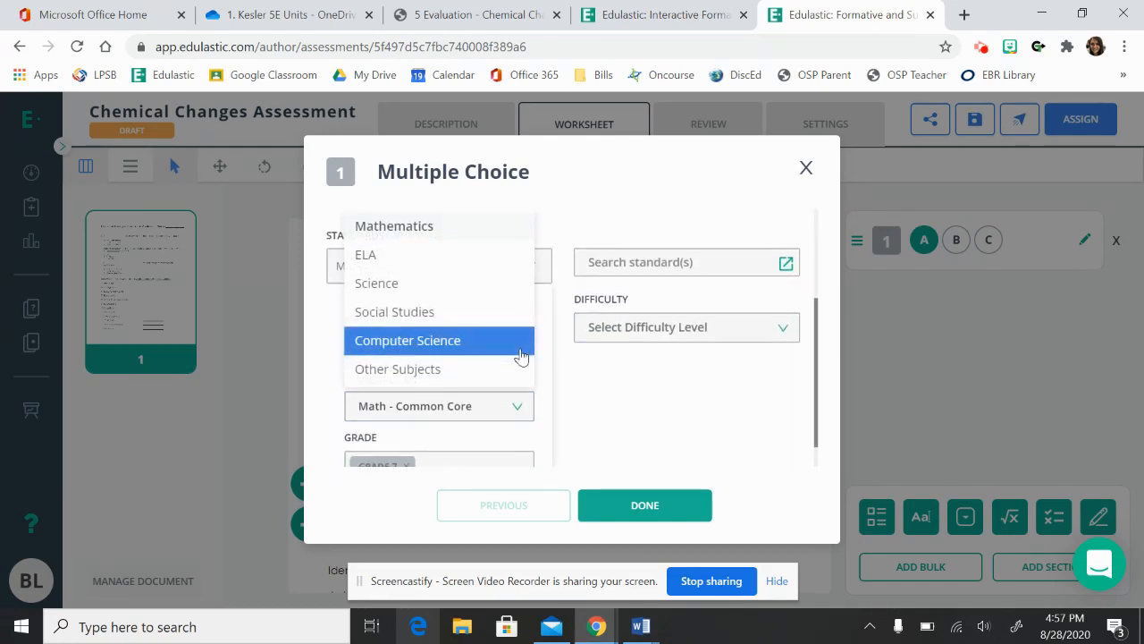
click(437, 294)
click(718, 194)
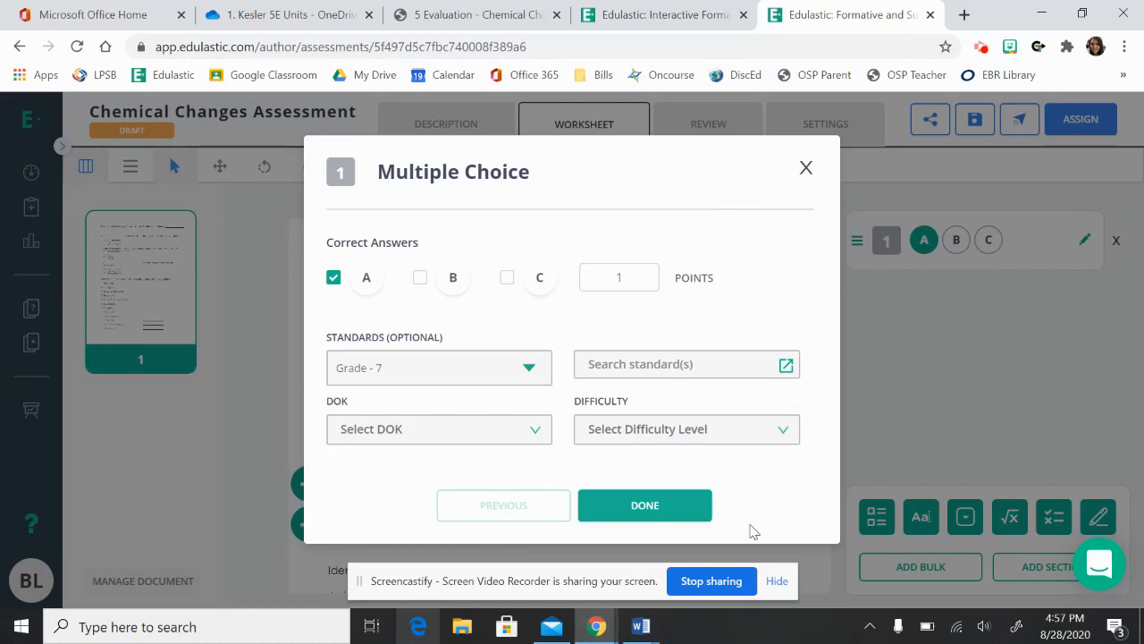
click(677, 511)
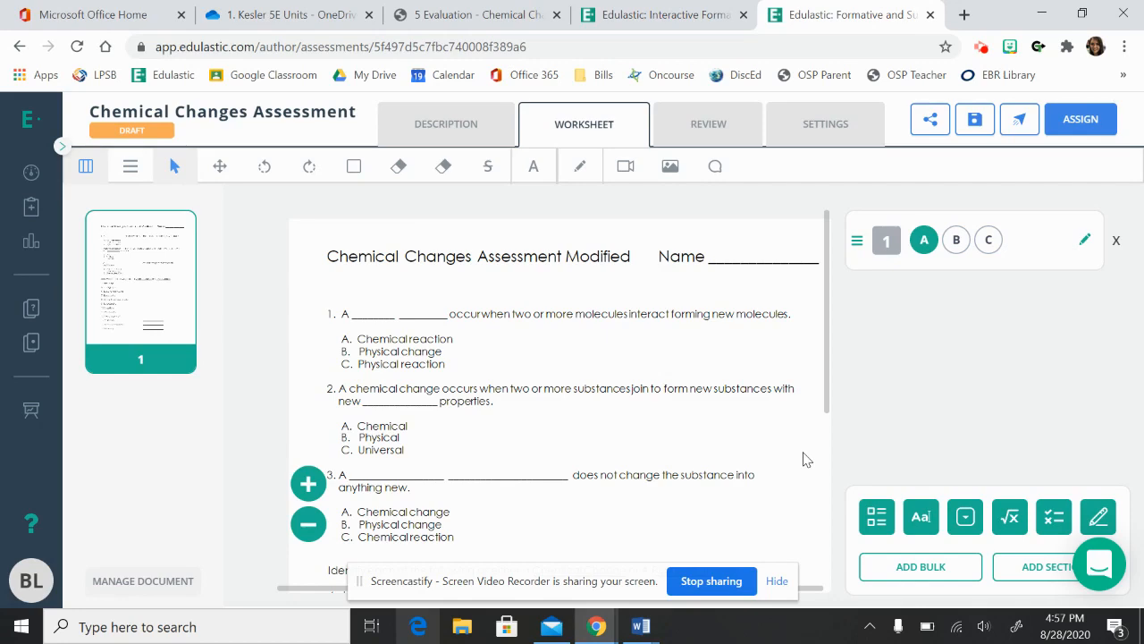
Add multiple-choice question 2 with options A, B and C and B as the correct answer.
click(877, 516)
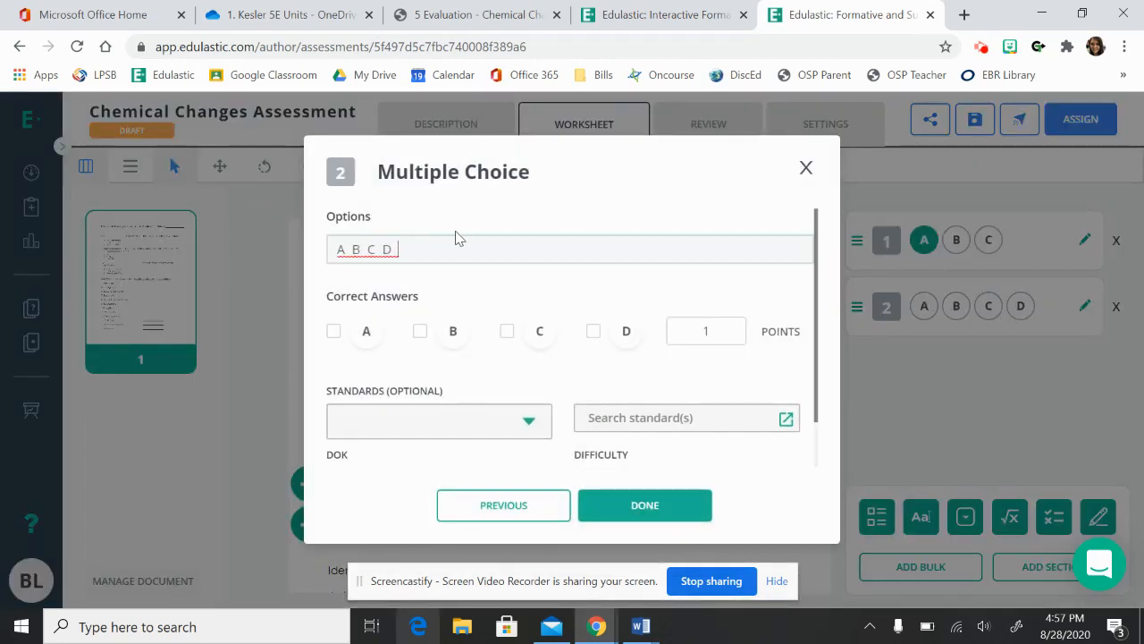
key(BackSpace)
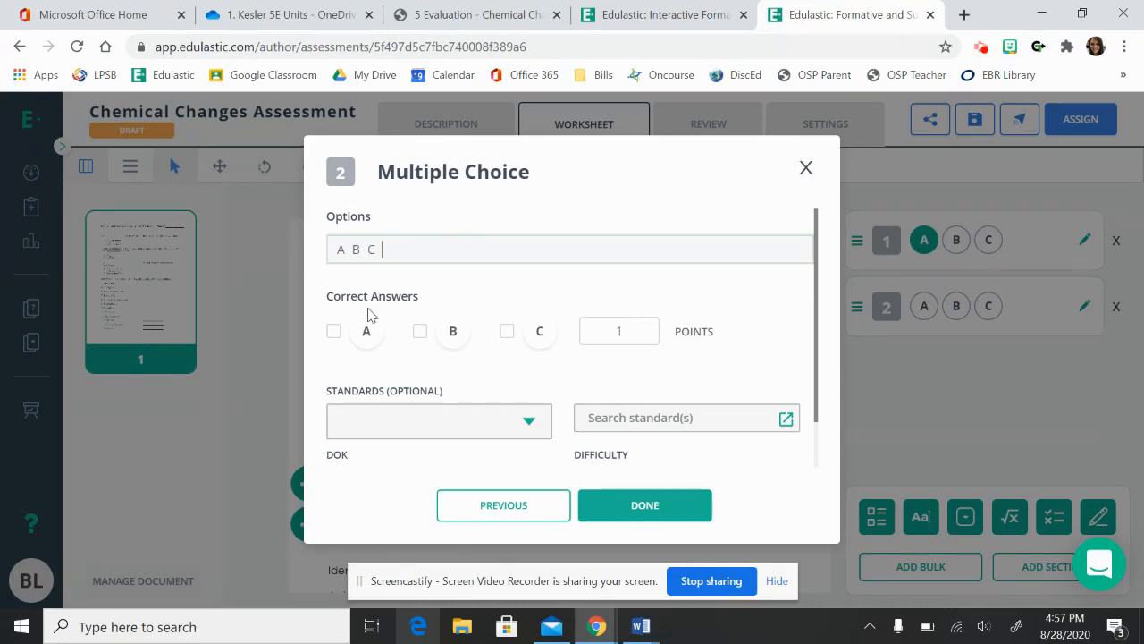
click(420, 330)
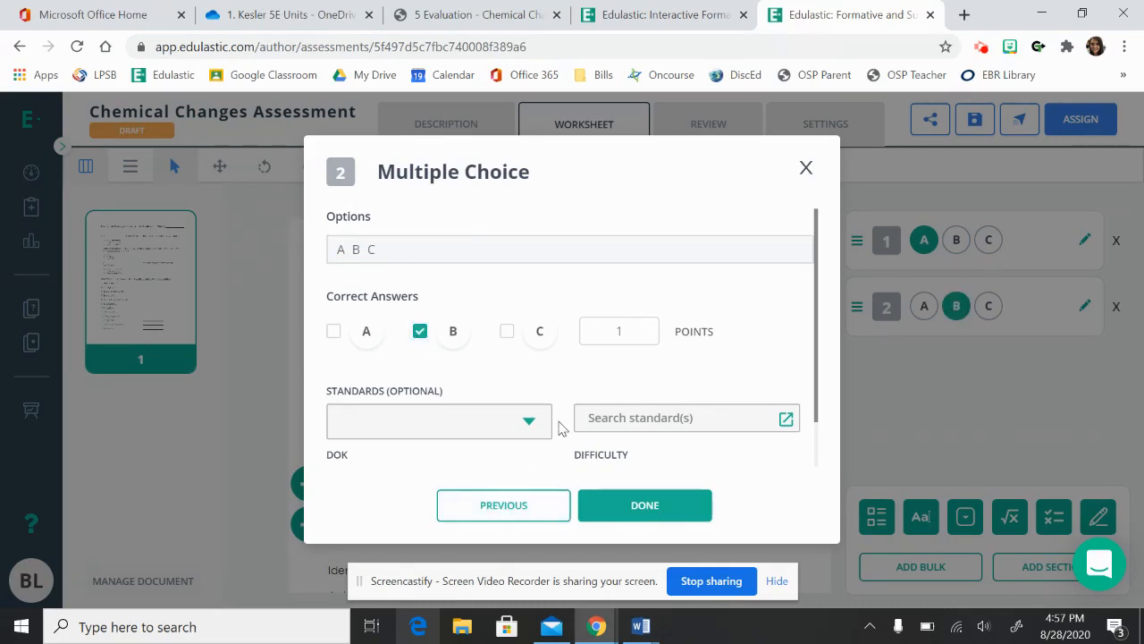
click(657, 506)
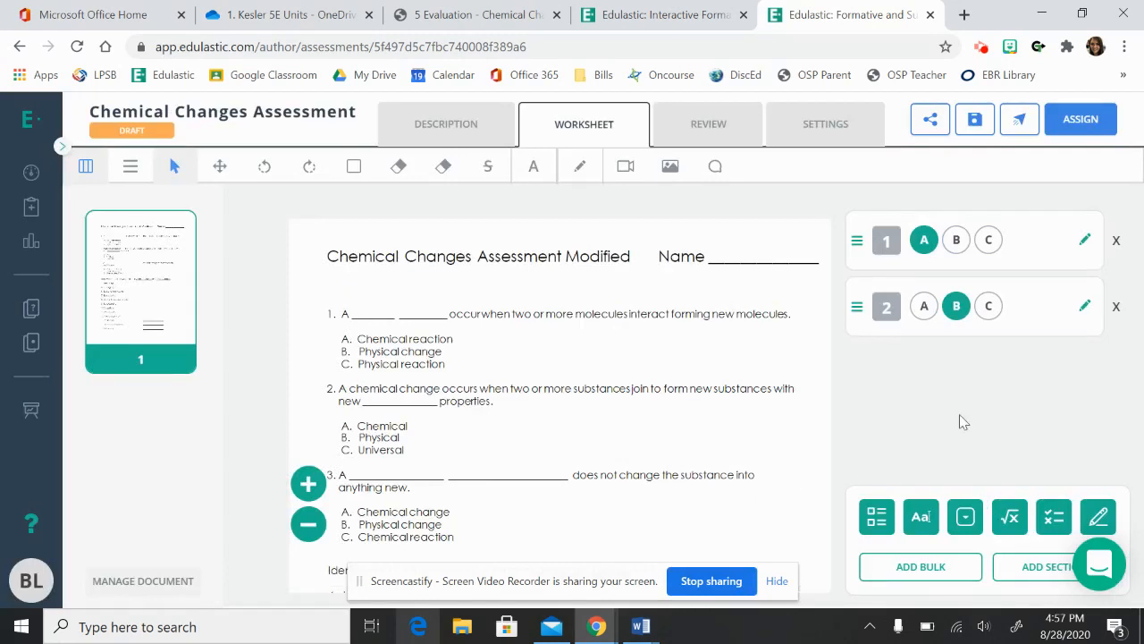
Add multiple-choice question 3 with options A, B and C and C as the correct answer.
scroll(693, 548, down, 2)
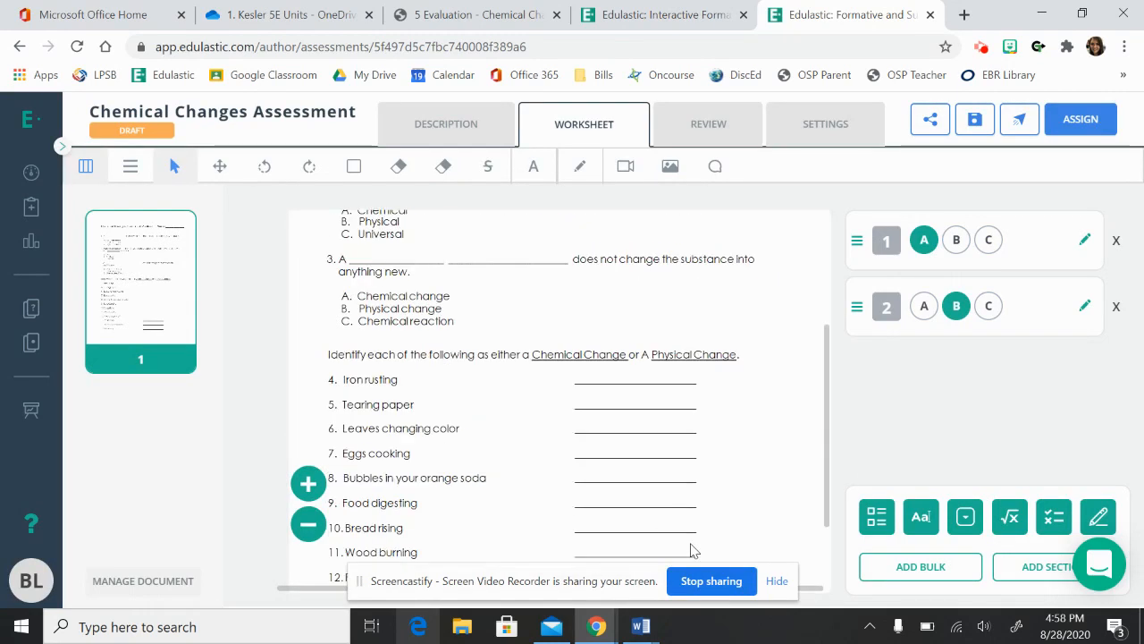
click(876, 525)
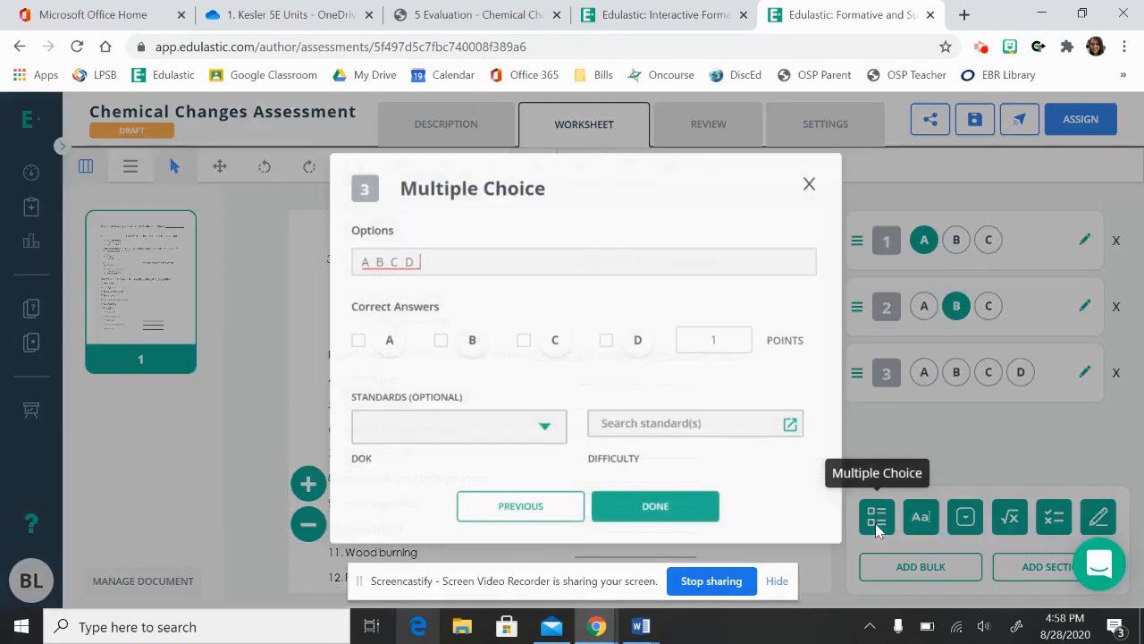
key(BackSpace)
key(BackSpace)
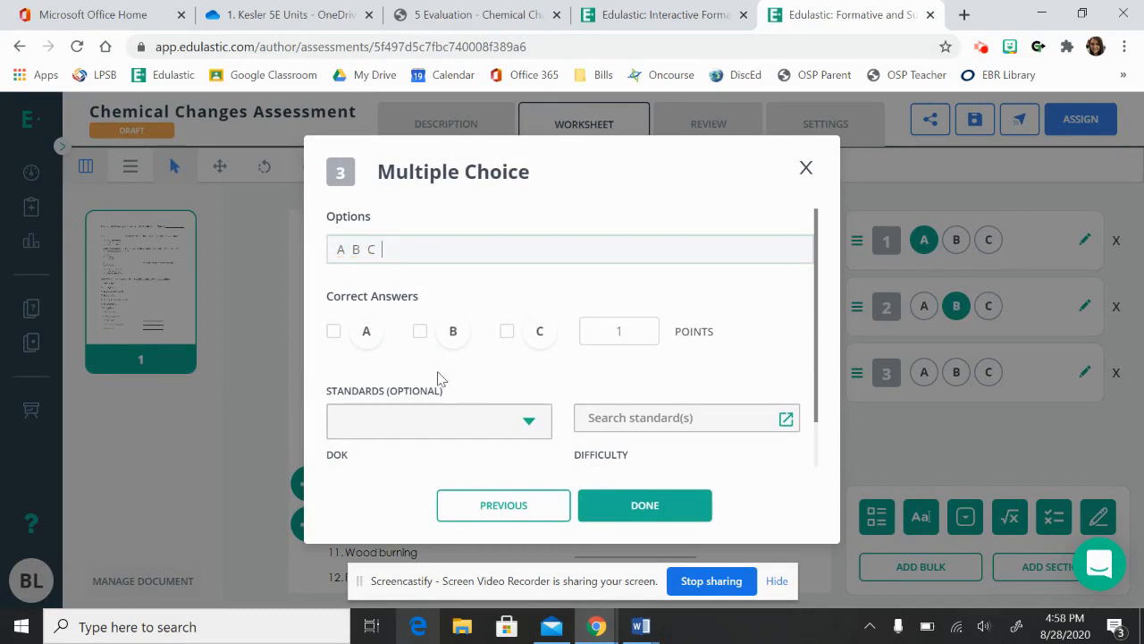
click(507, 331)
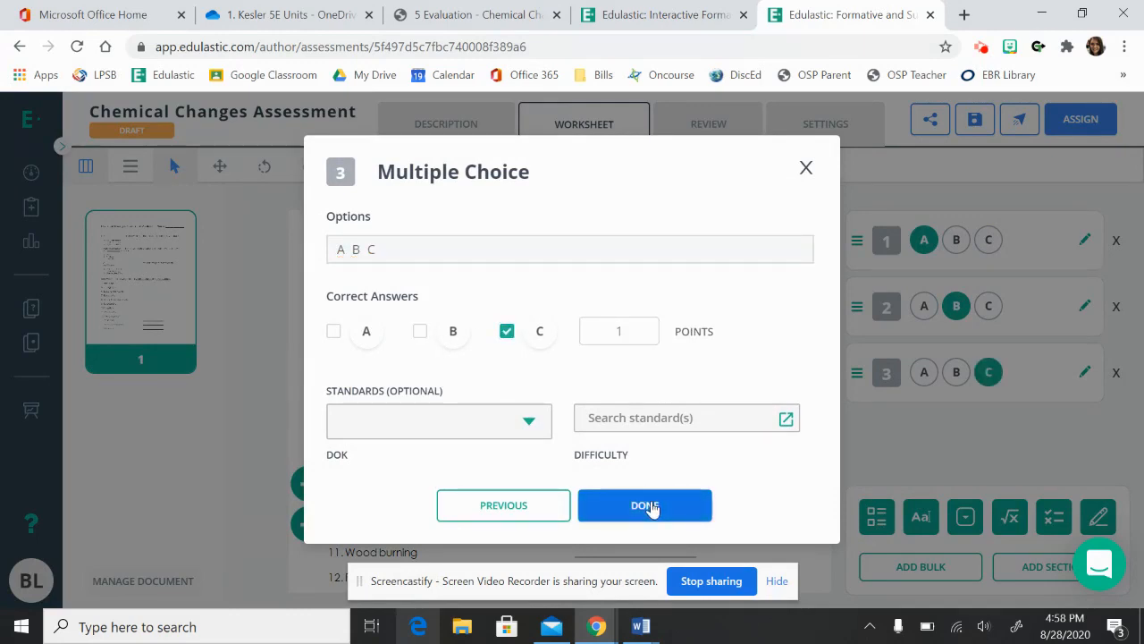
click(647, 504)
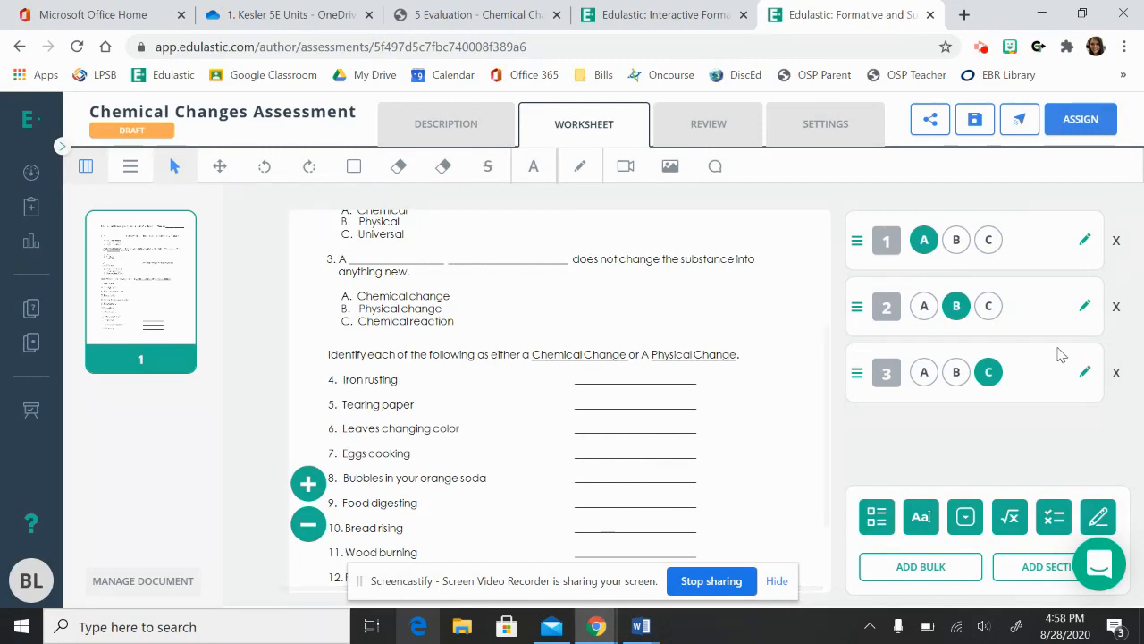
Change the correct answer of question 3 to B only.
click(1050, 356)
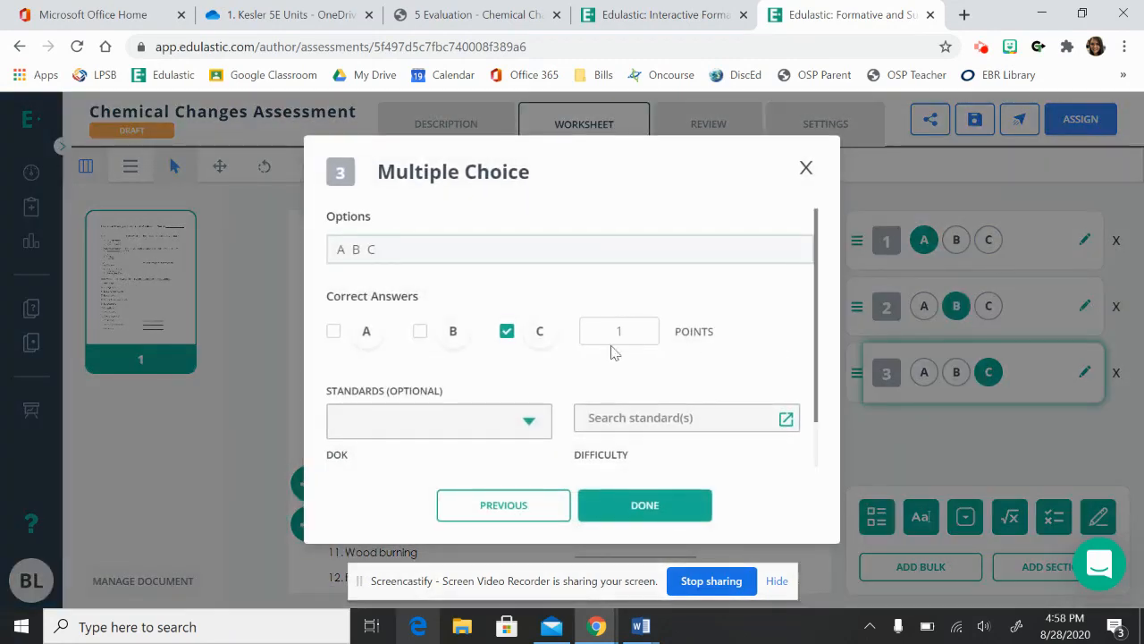
click(420, 332)
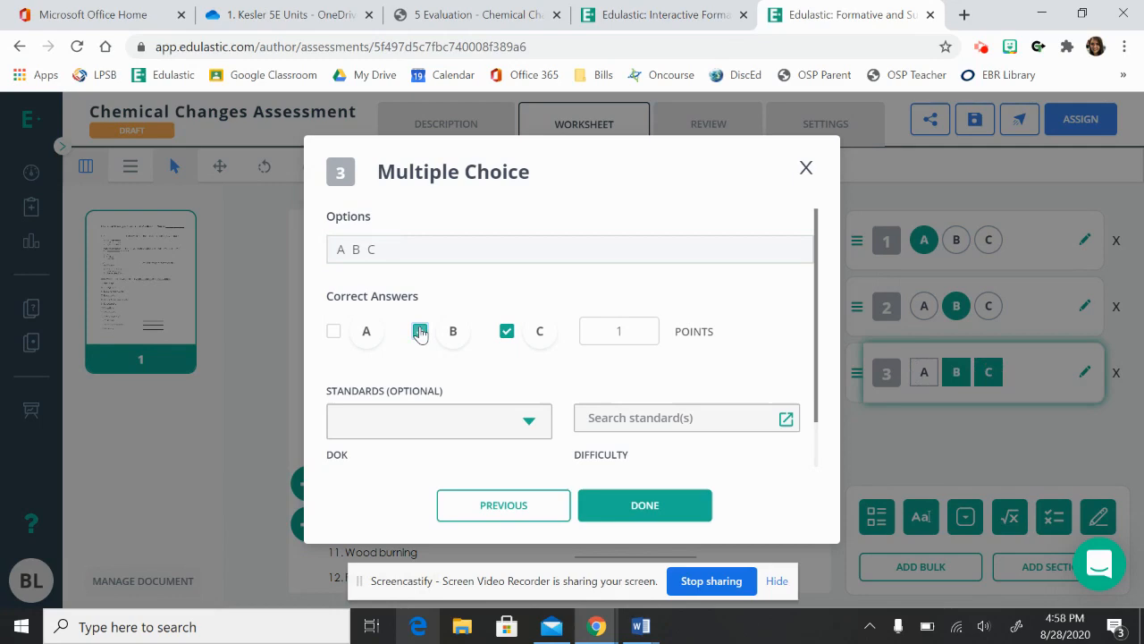
click(507, 332)
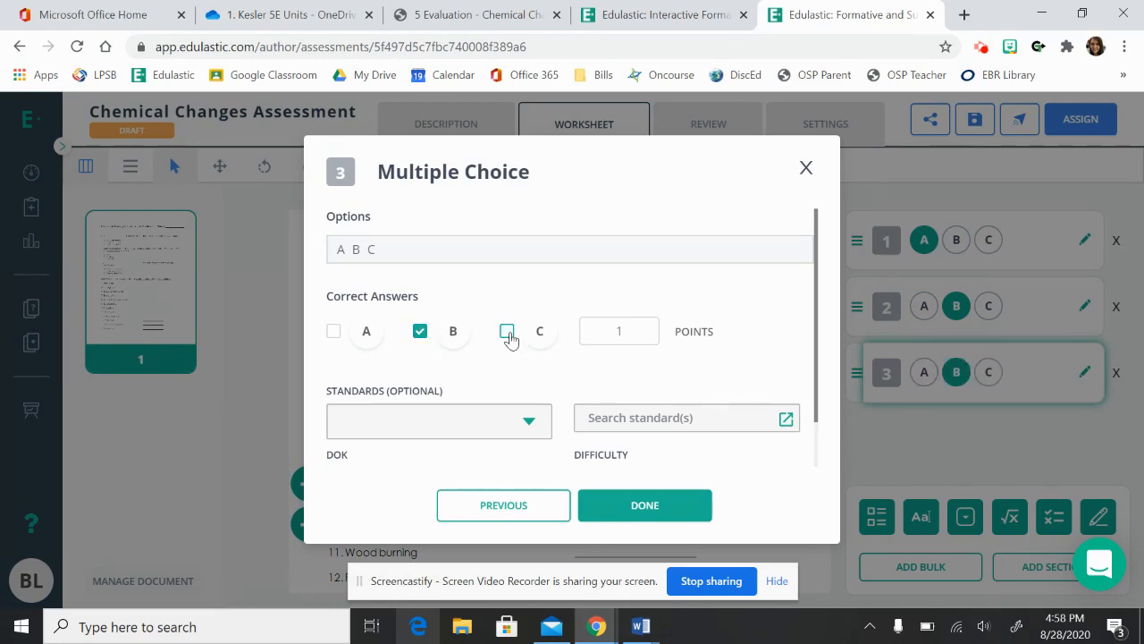
click(650, 515)
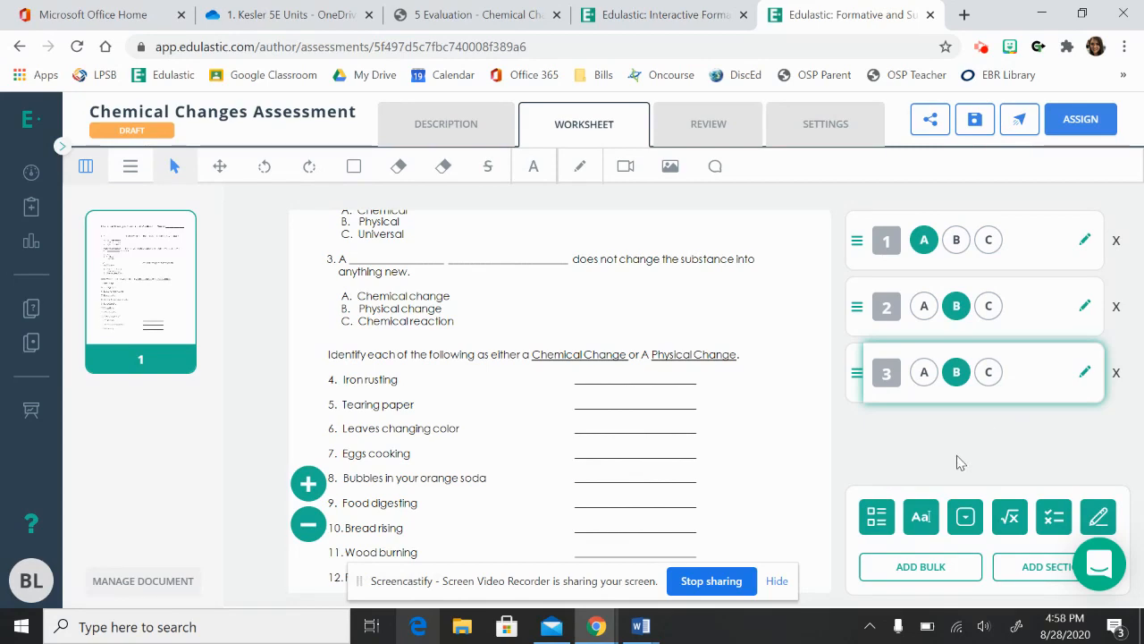
Add dropdown question 4 for the iron rusting item with the choices Chemical Change and Physical Change.
scroll(749, 370, down, 2)
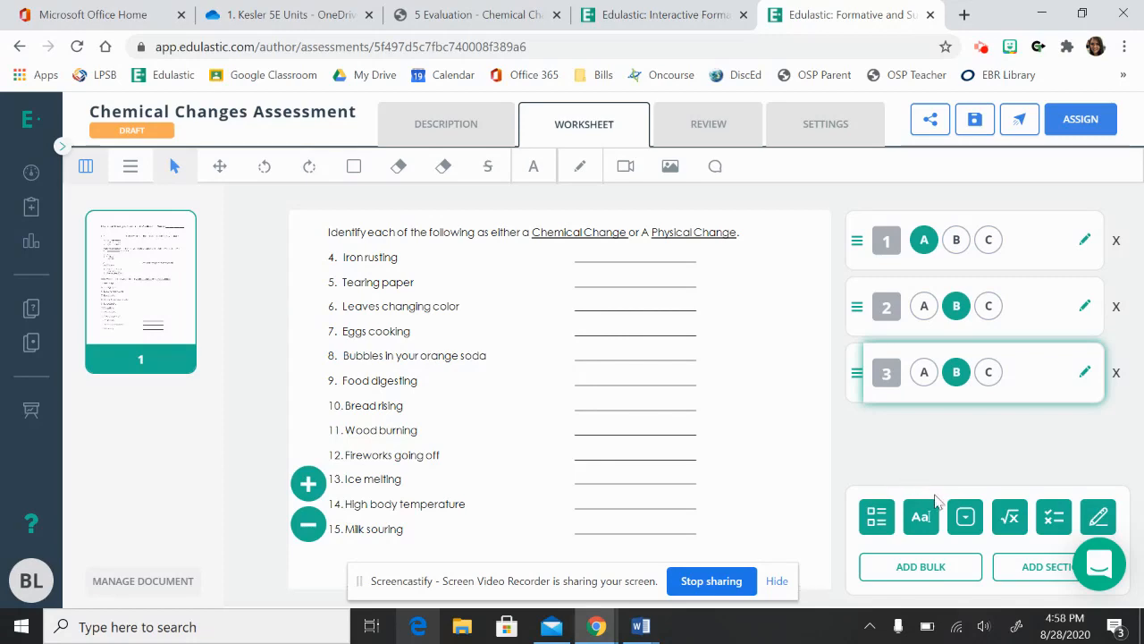
click(962, 519)
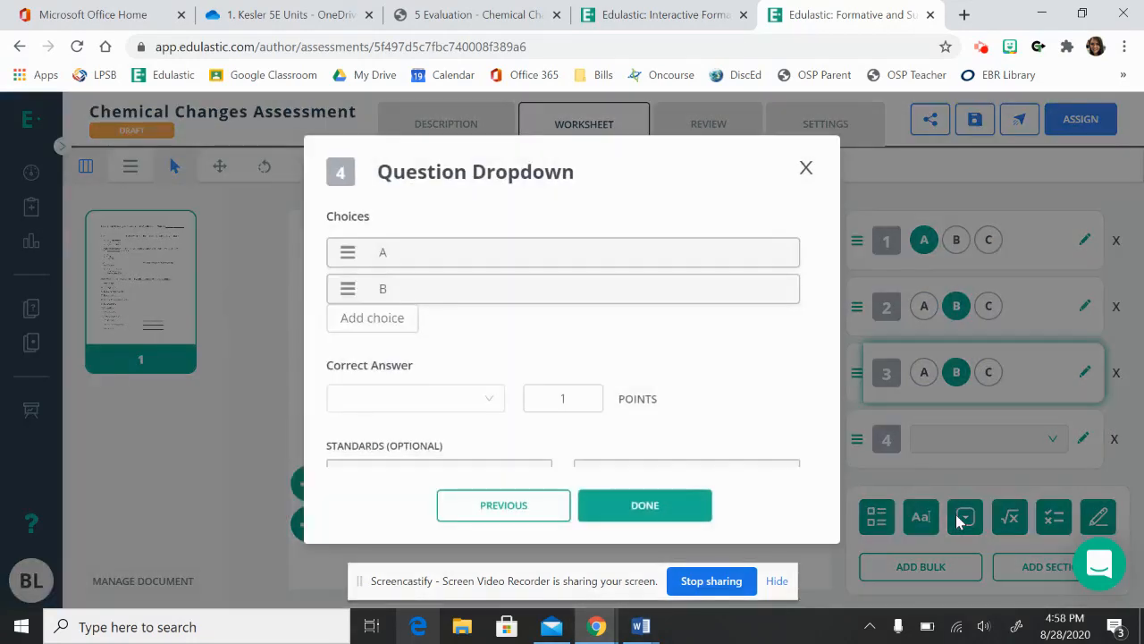
click(409, 255)
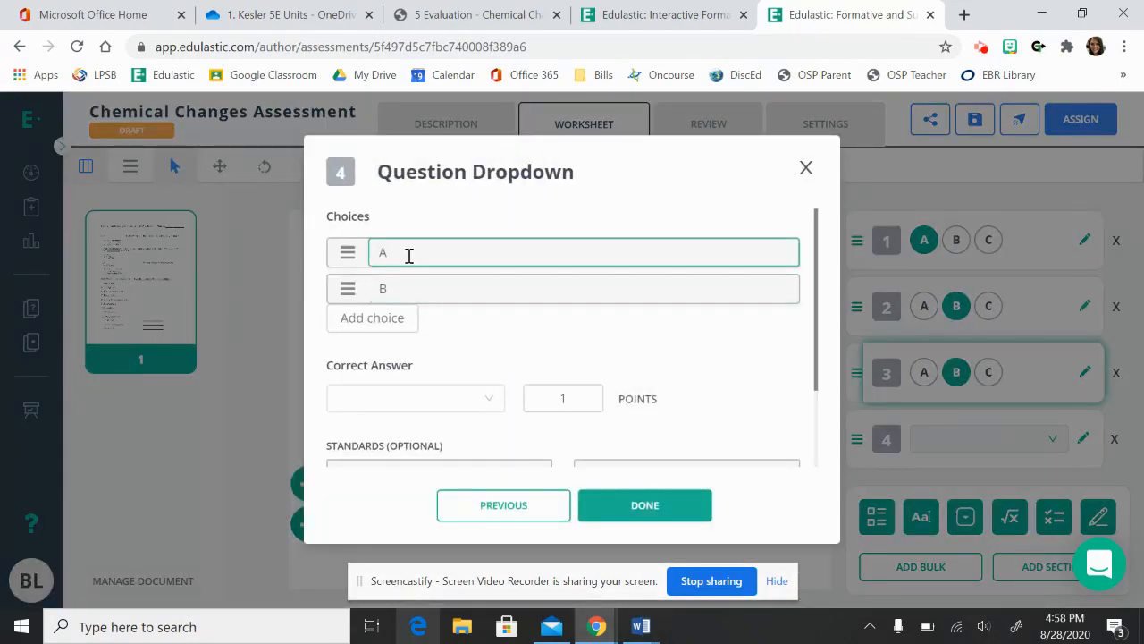
double_click(382, 254)
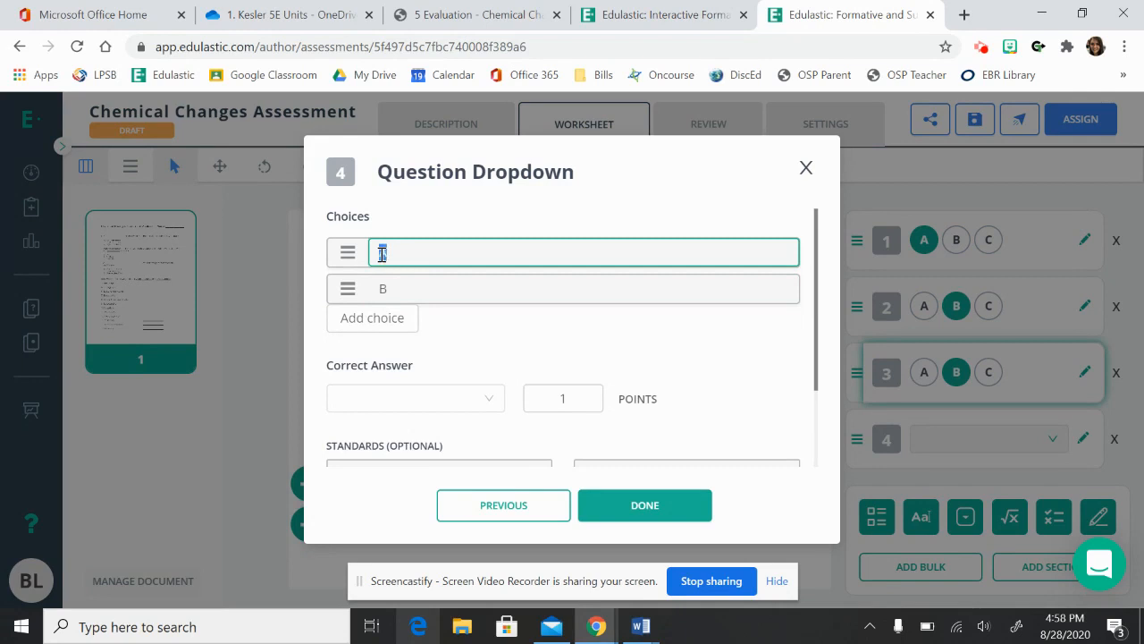
text(Chemical Change)
click(427, 292)
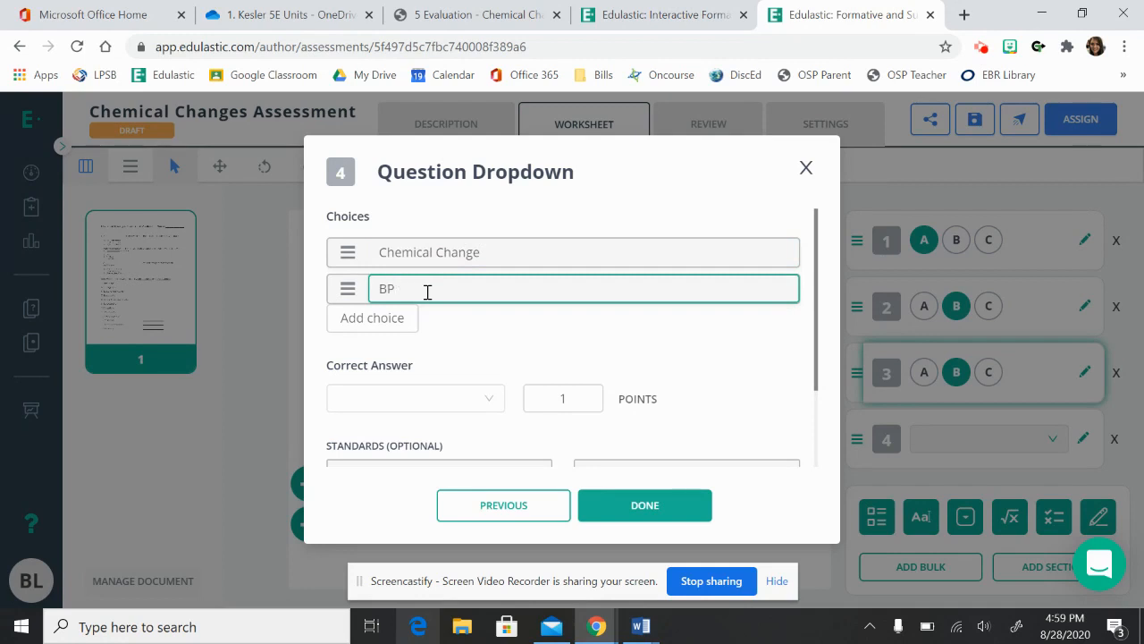
text(Physical Changesge)
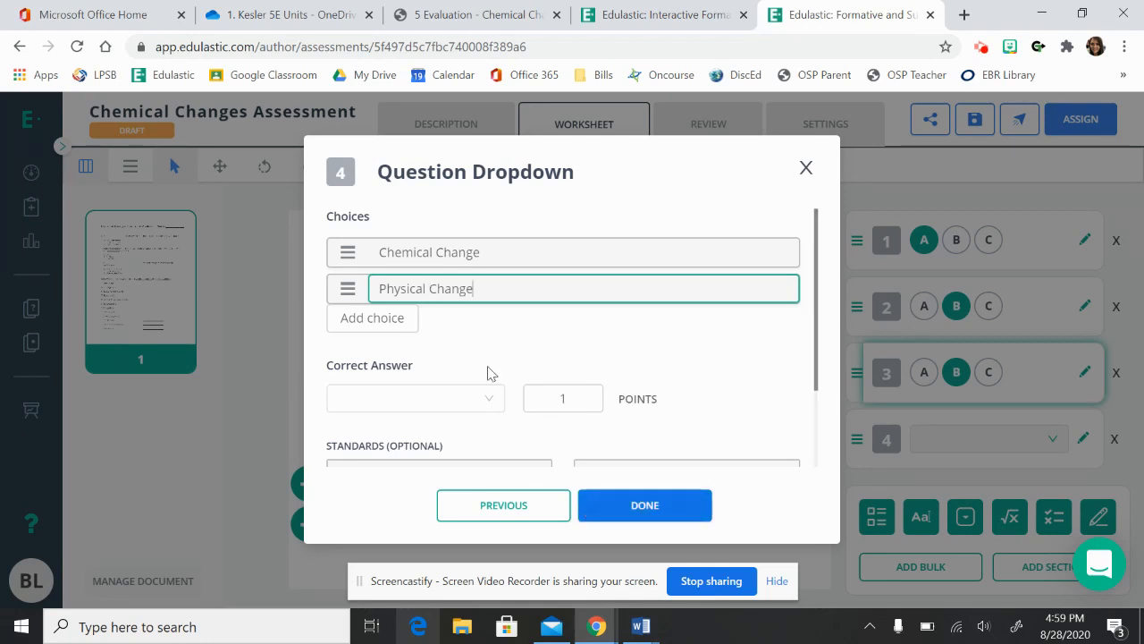
Set question 4's correct answer to Chemical Change and finish the question.
click(623, 344)
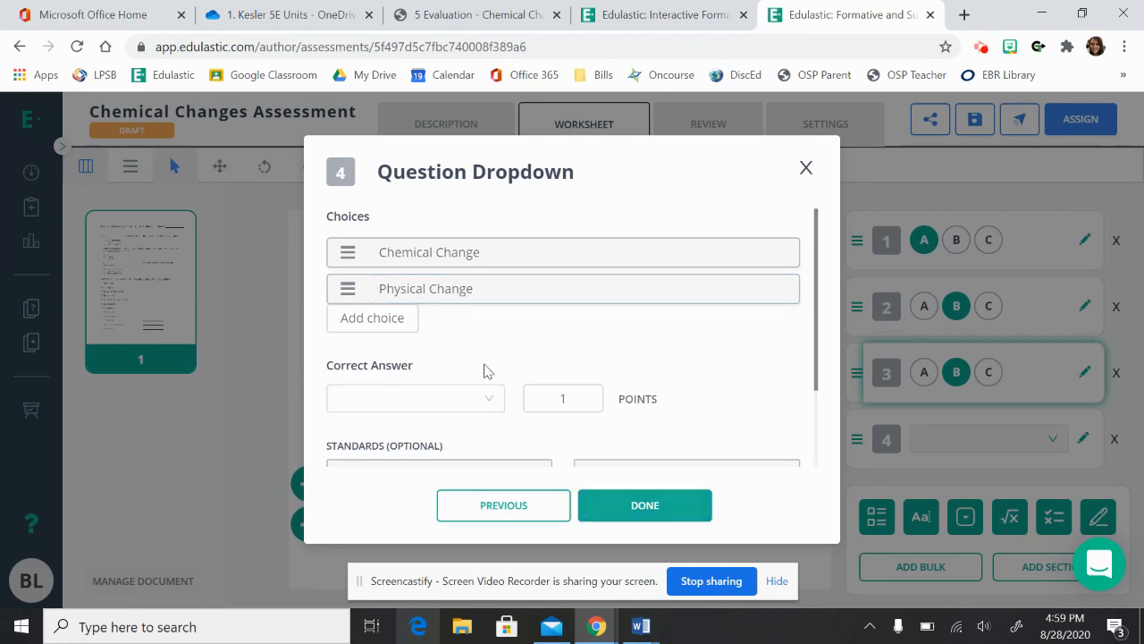
click(452, 400)
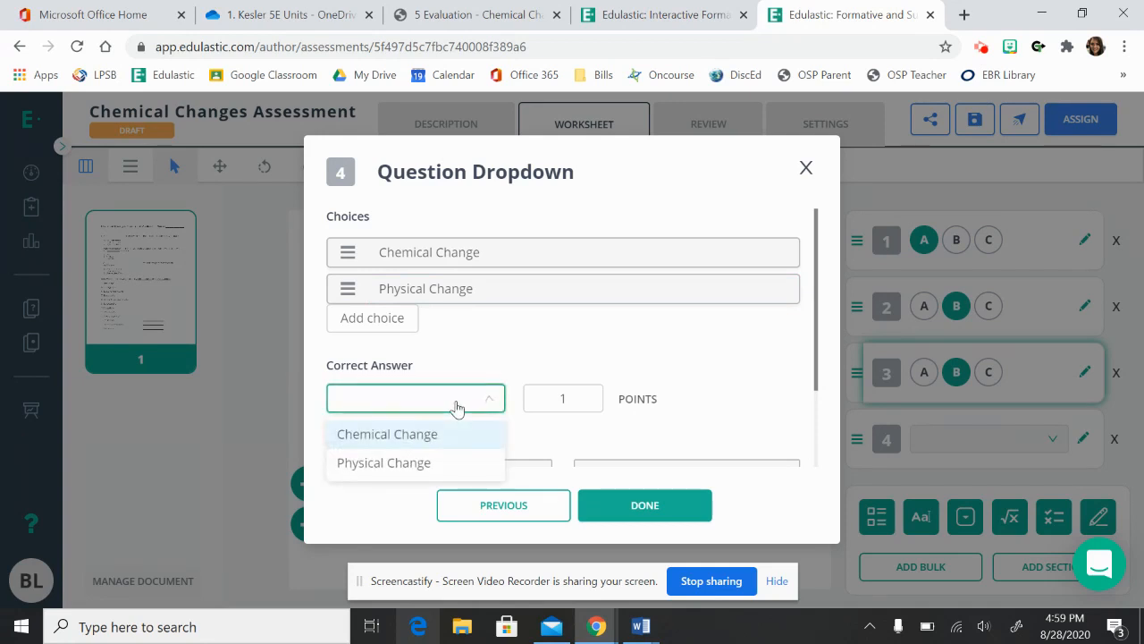
click(434, 434)
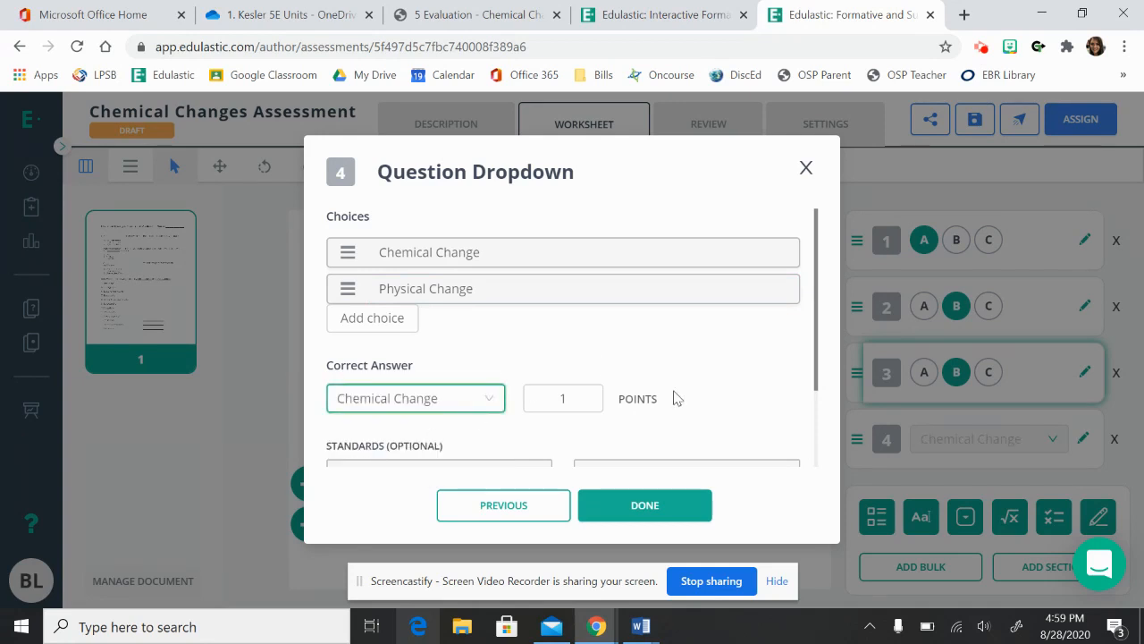
click(672, 510)
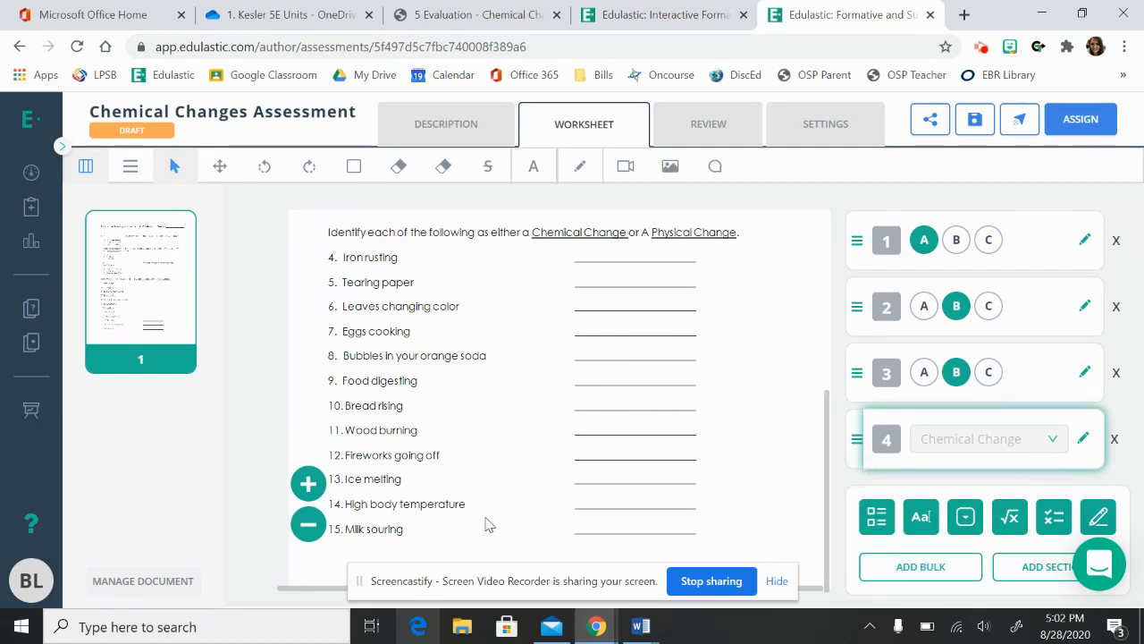
Add five dropdown questions in bulk after question 4.
click(901, 573)
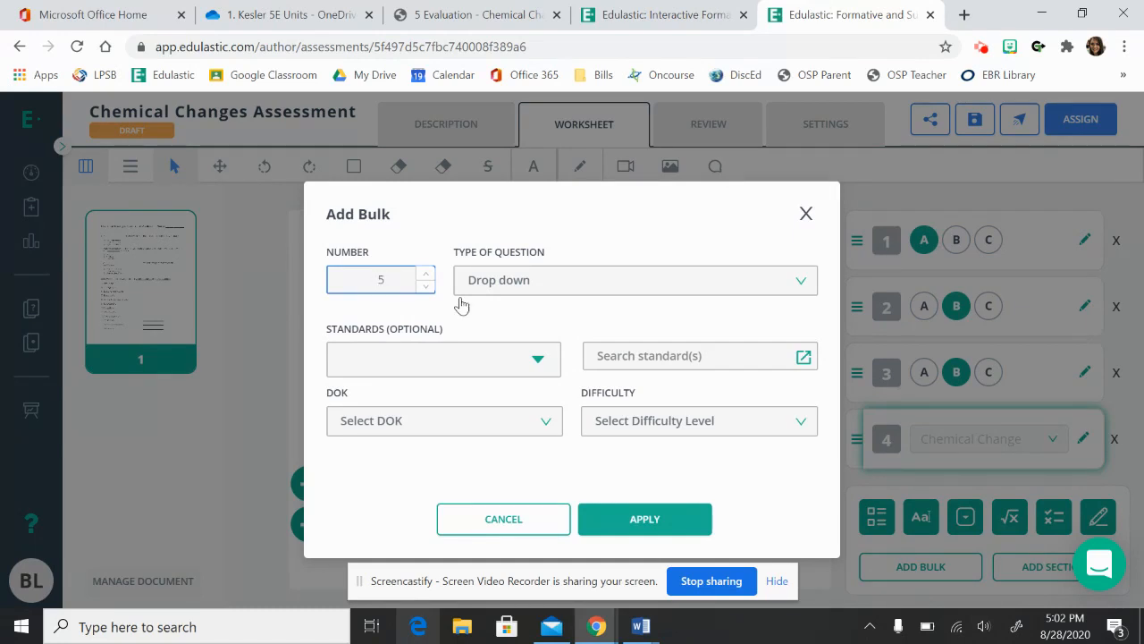
click(561, 283)
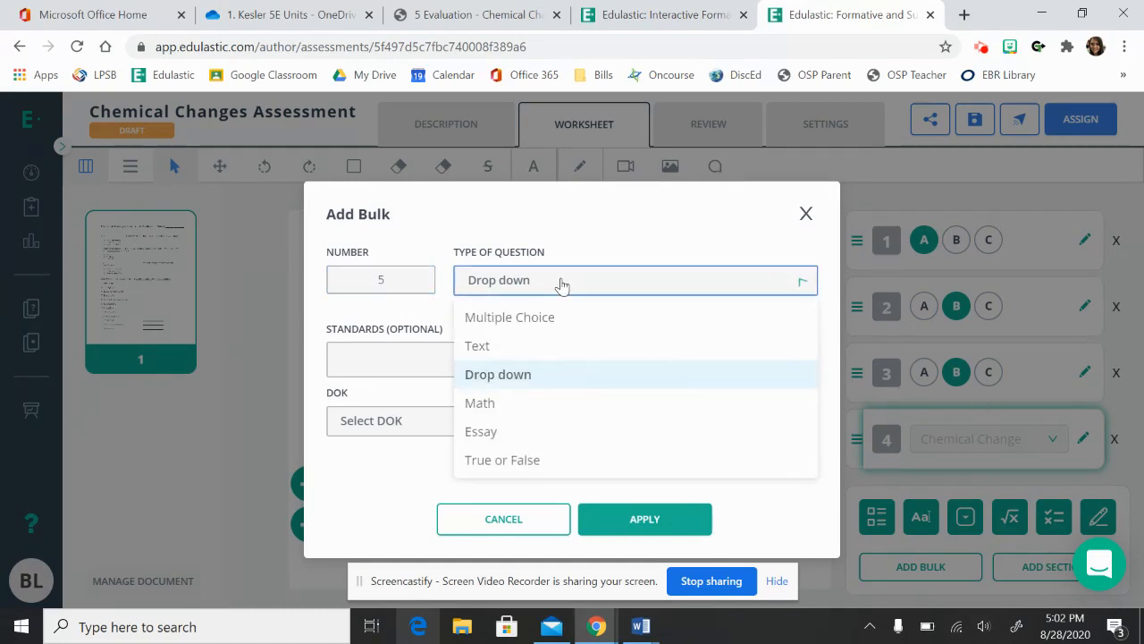
click(589, 262)
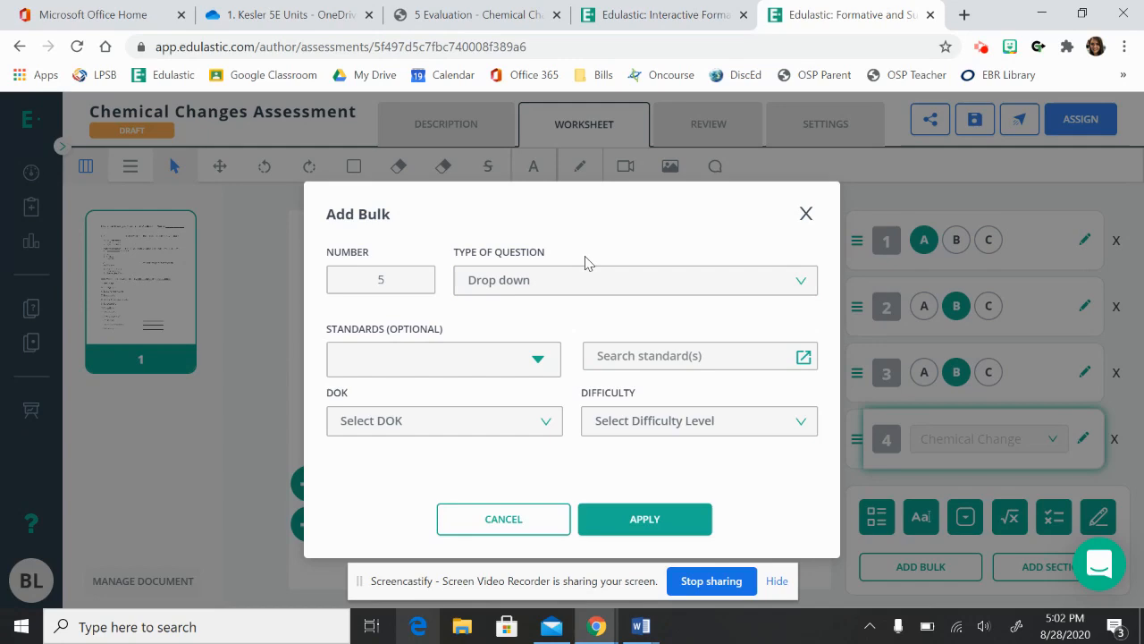
click(617, 519)
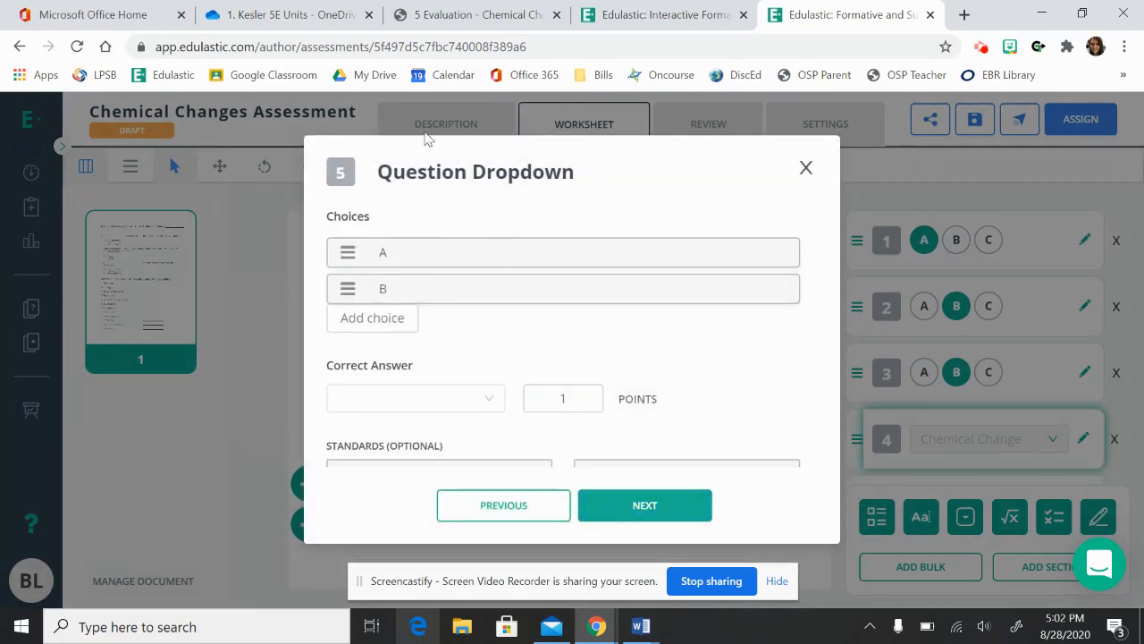
Give dropdown question 5 the choices Chemical Change and Physical Change.
click(417, 244)
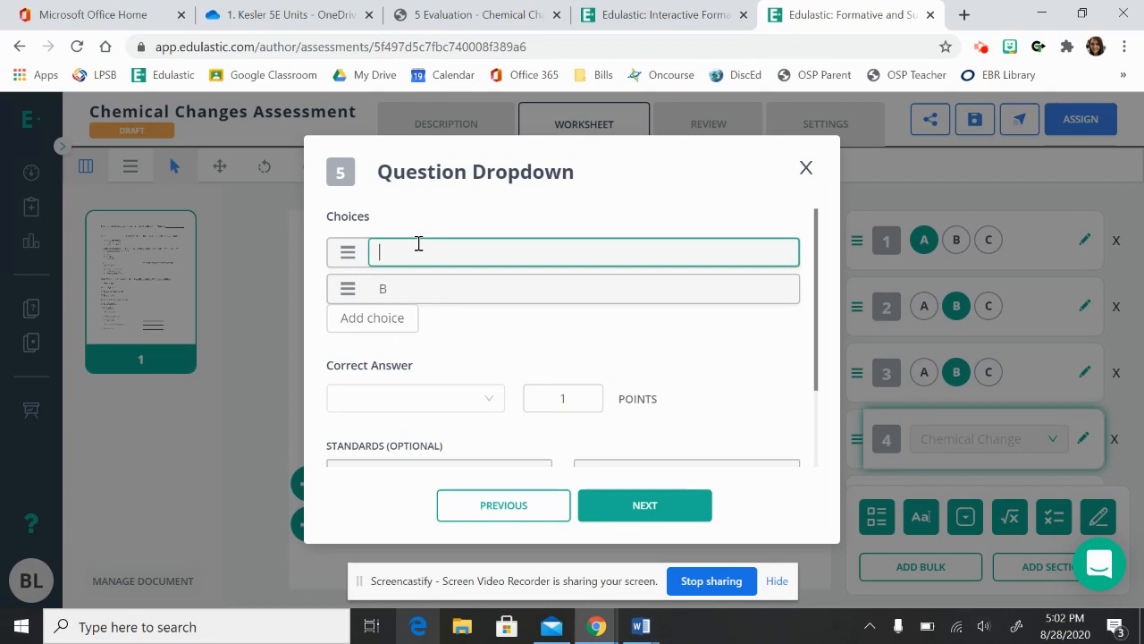
text(Chemical Change)
click(409, 286)
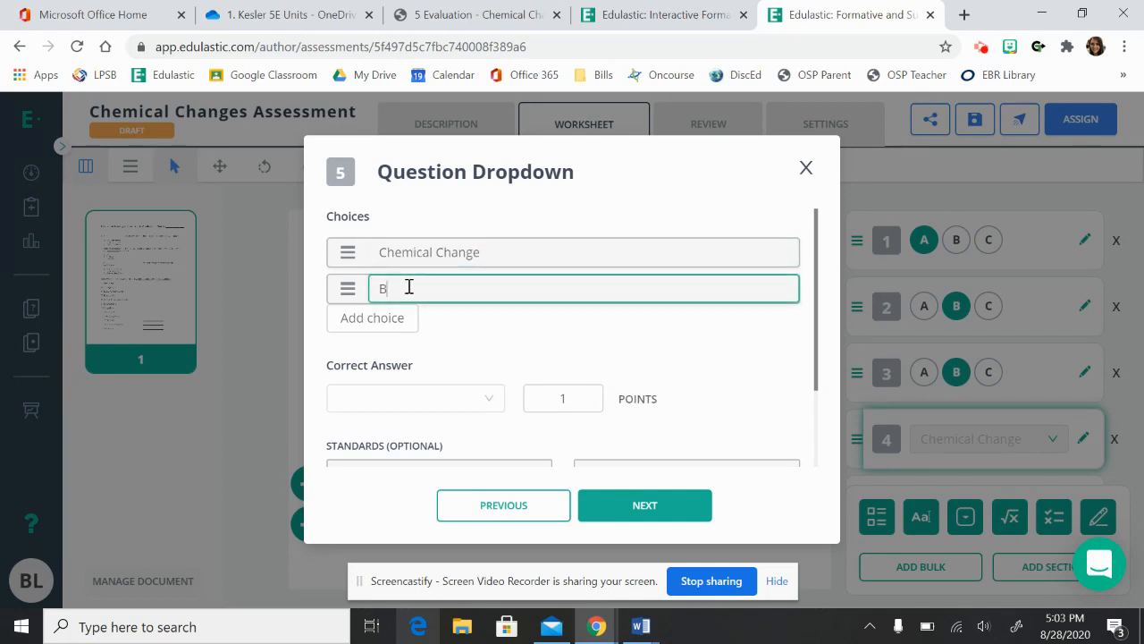
text(Physical Change)
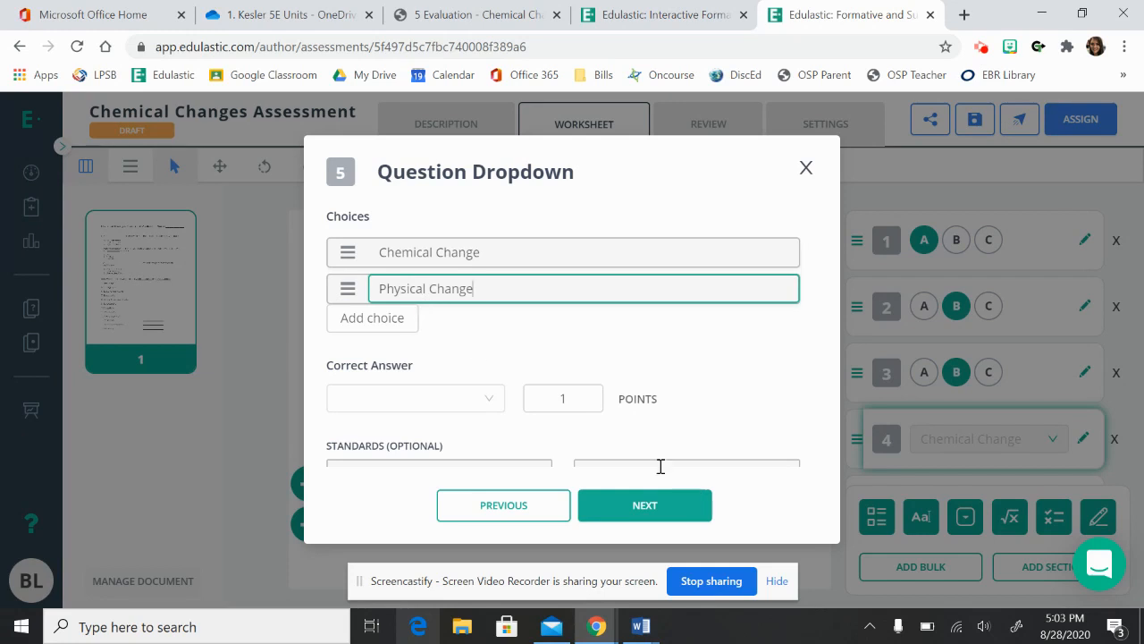
Set question 5's correct answer to Chemical Change and continue to question 6.
click(455, 408)
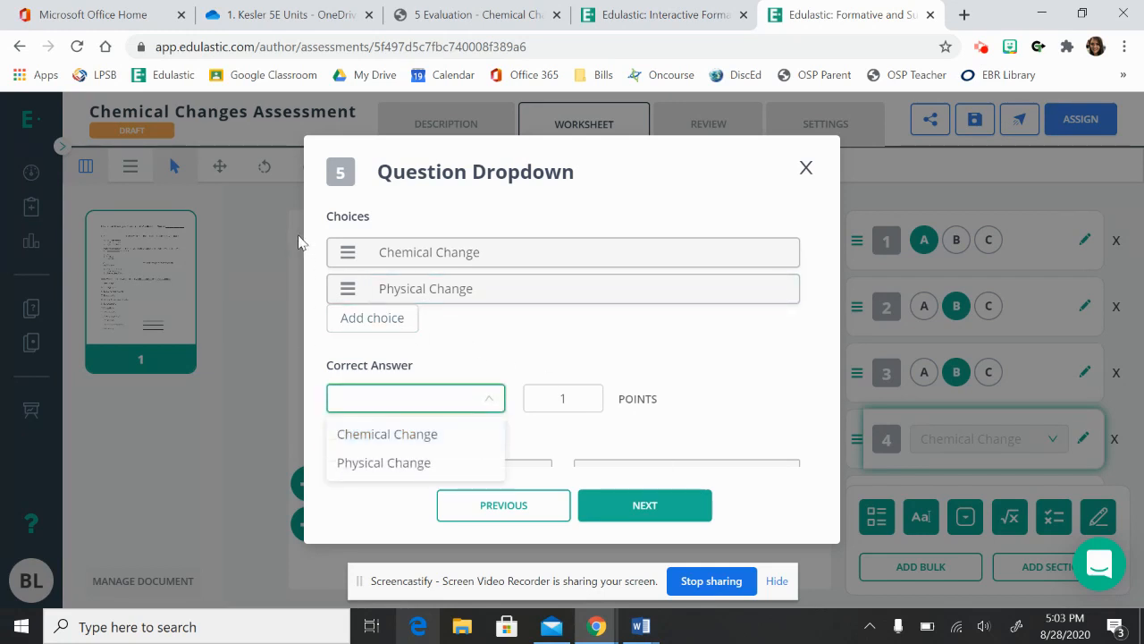
click(401, 434)
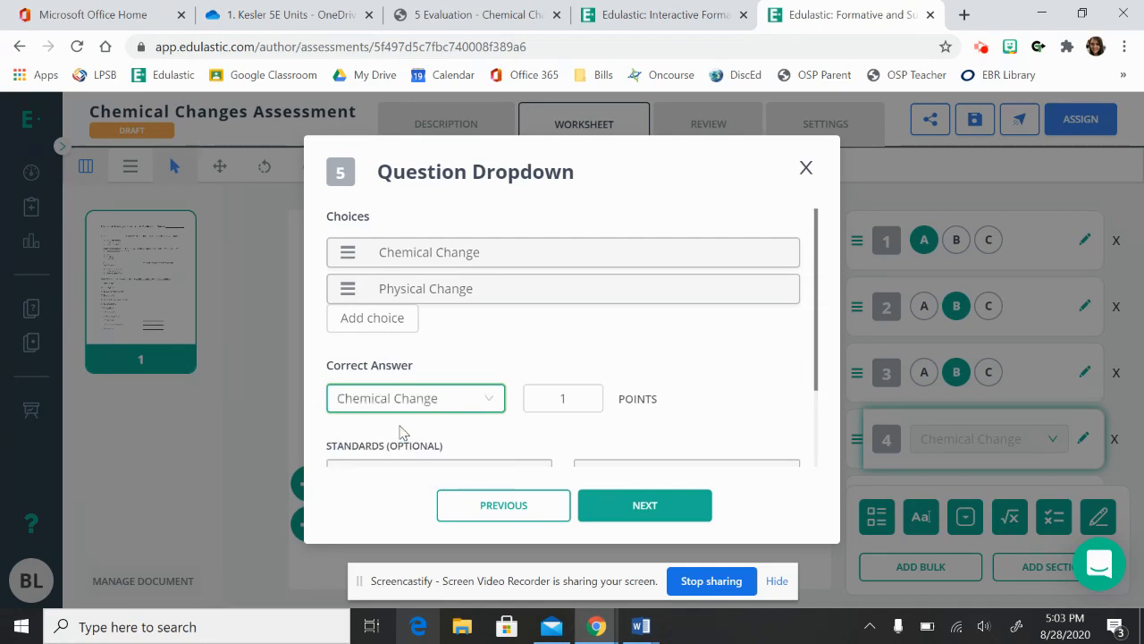
click(672, 504)
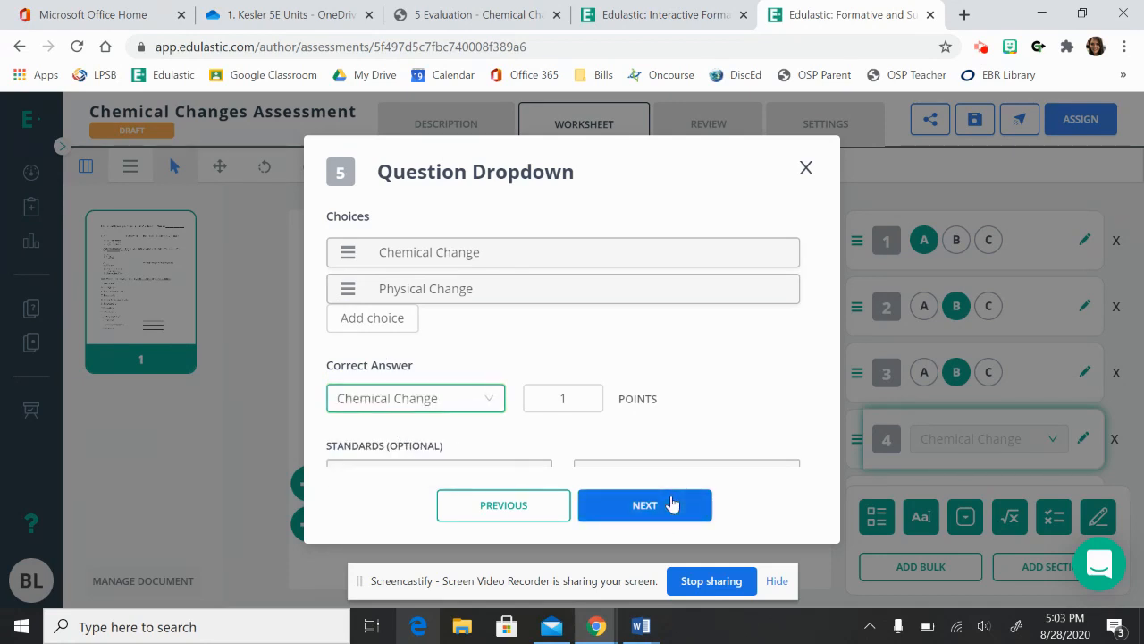
Give dropdown question 6 the choices Chemical Change and Physical Change and continue to the following question.
click(396, 257)
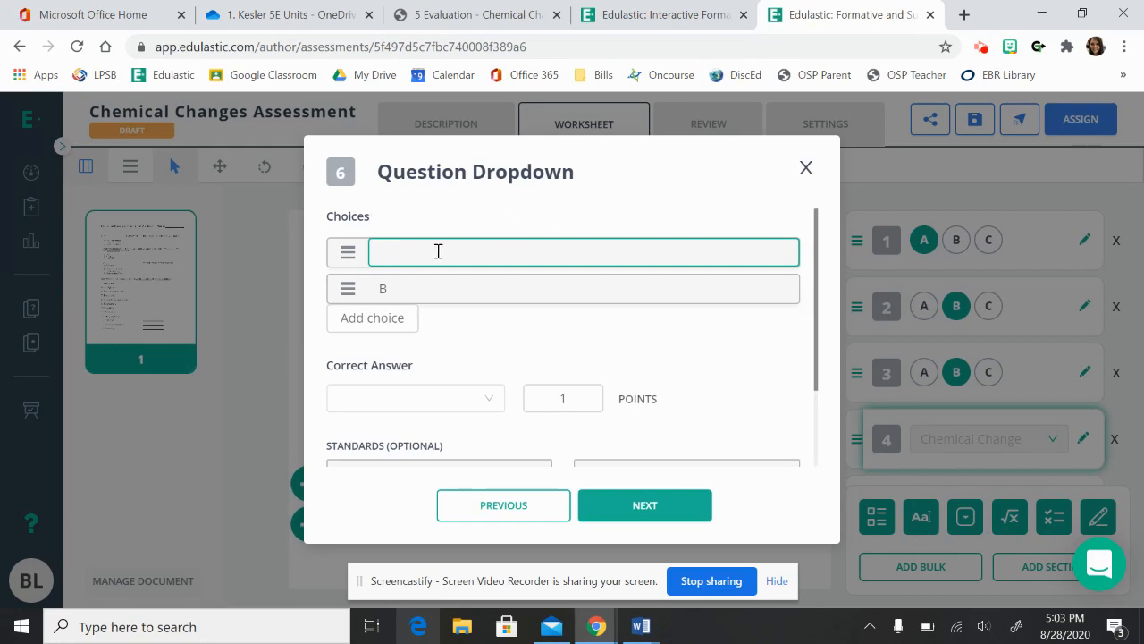
text(Chemical Change)
key(Tab)
text(Ph)
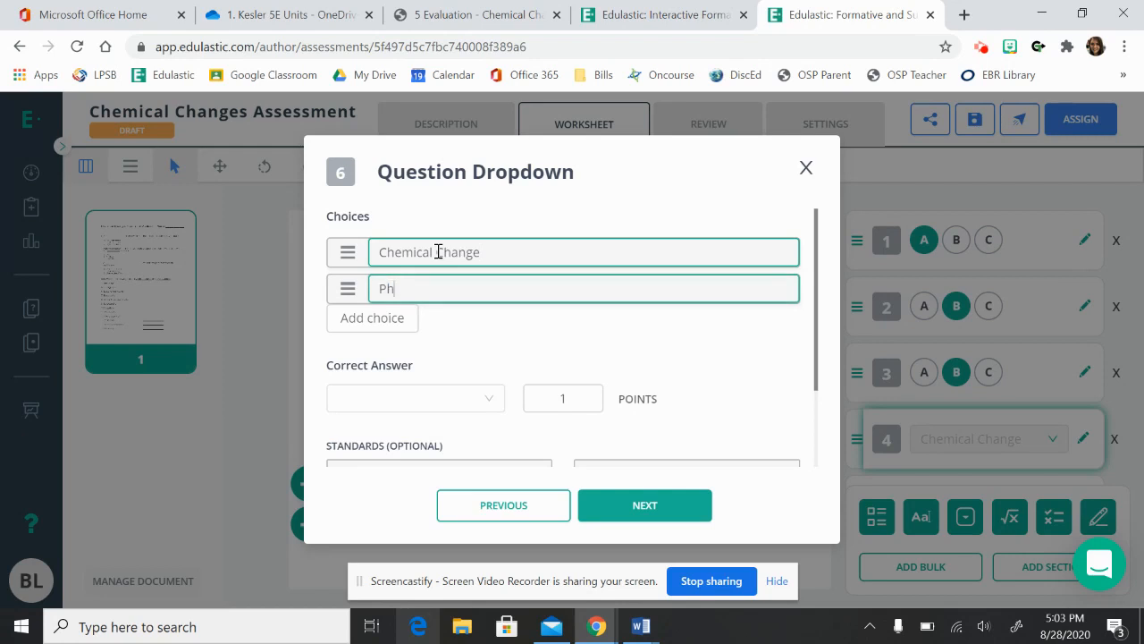
text(ysical Change)
click(644, 505)
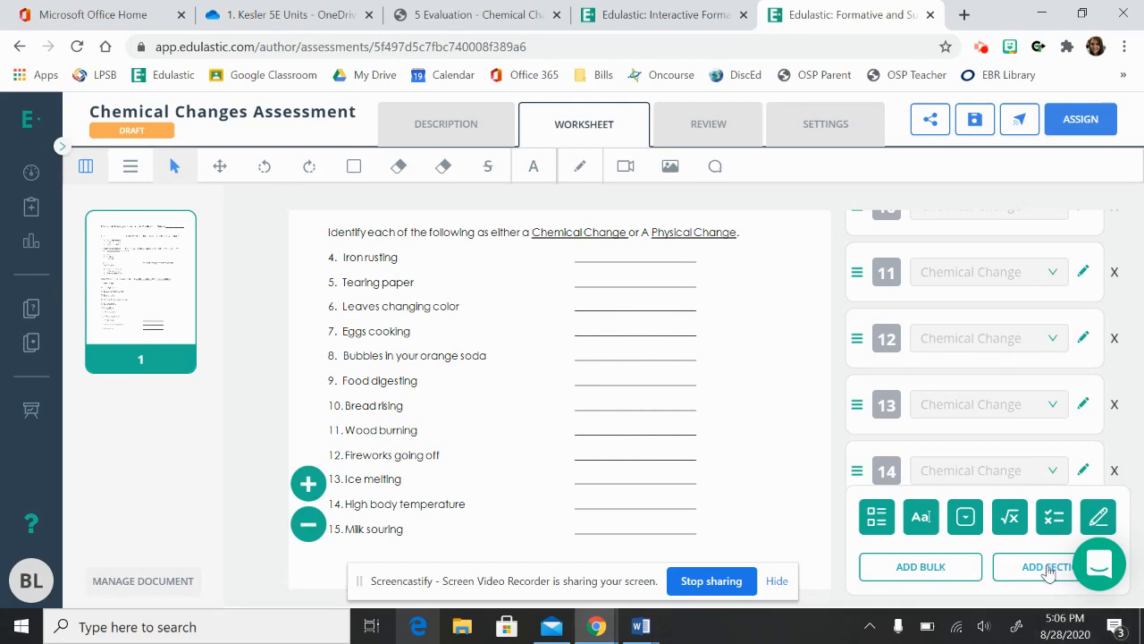
click(905, 577)
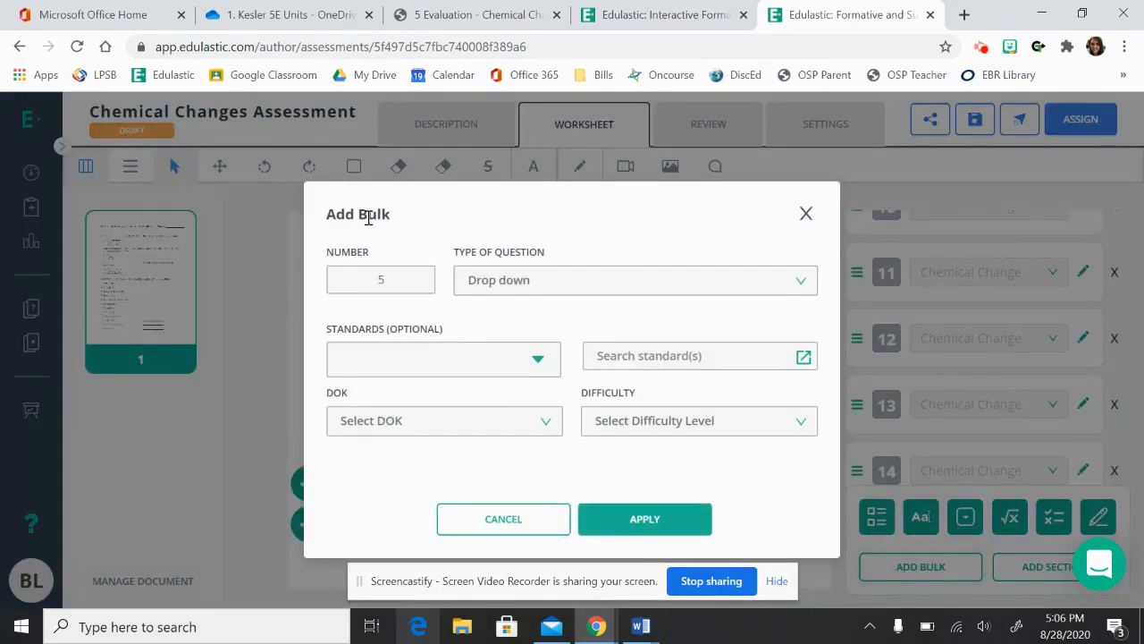
click(367, 279)
drag(397, 277, 368, 279)
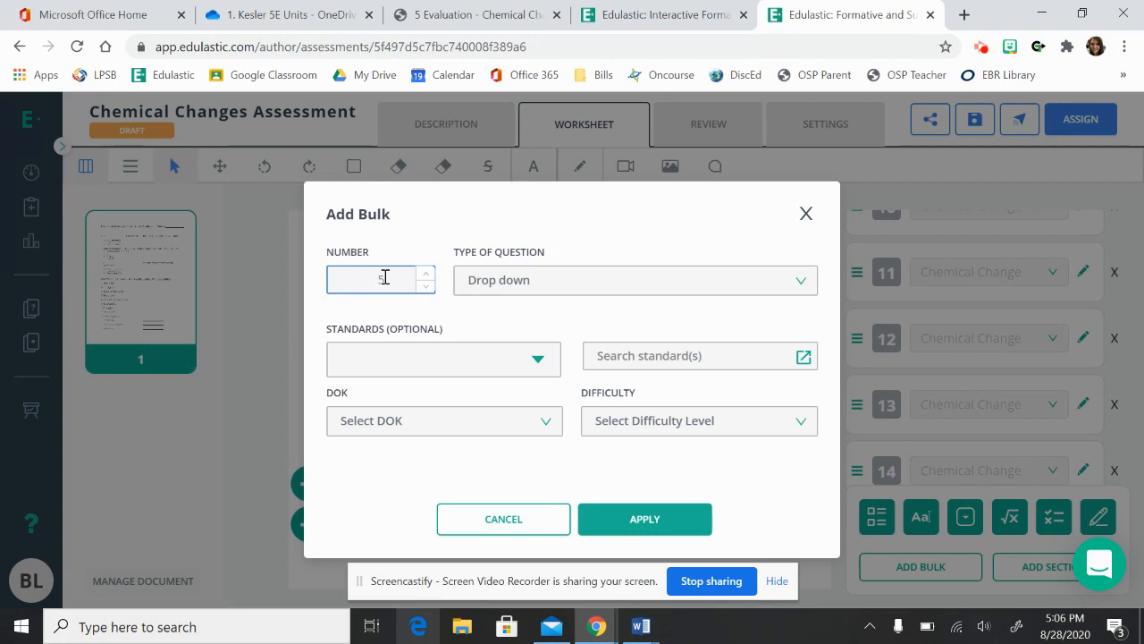
drag(398, 278, 355, 269)
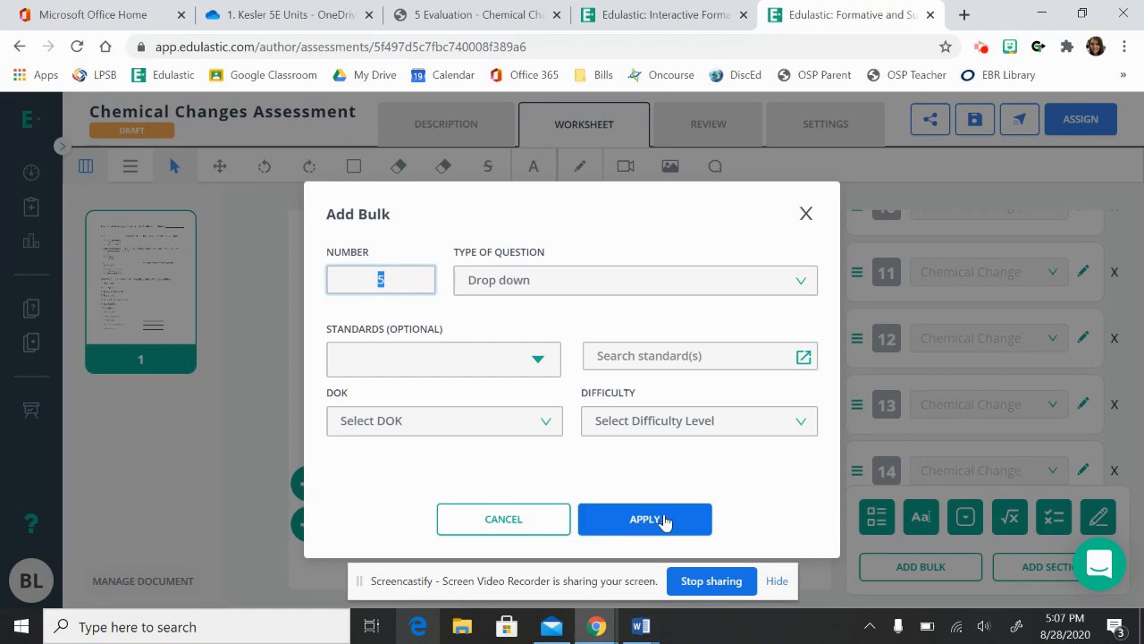
click(806, 214)
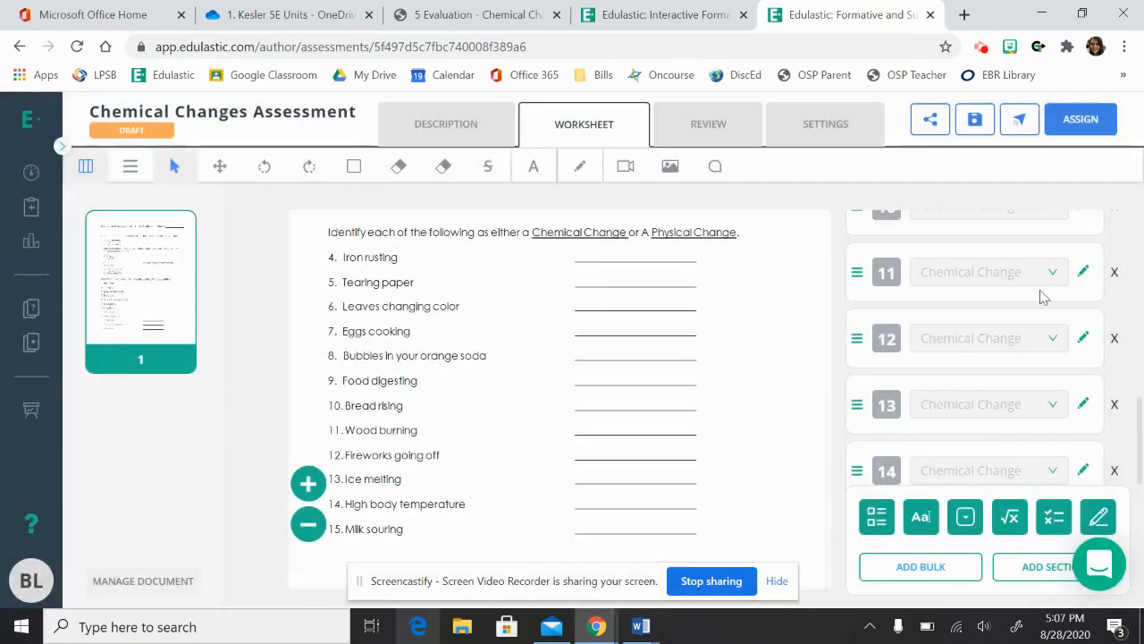
Check the end of the question list, then open the assessment's review view and read through the whole worksheet.
scroll(980, 430, down, 1)
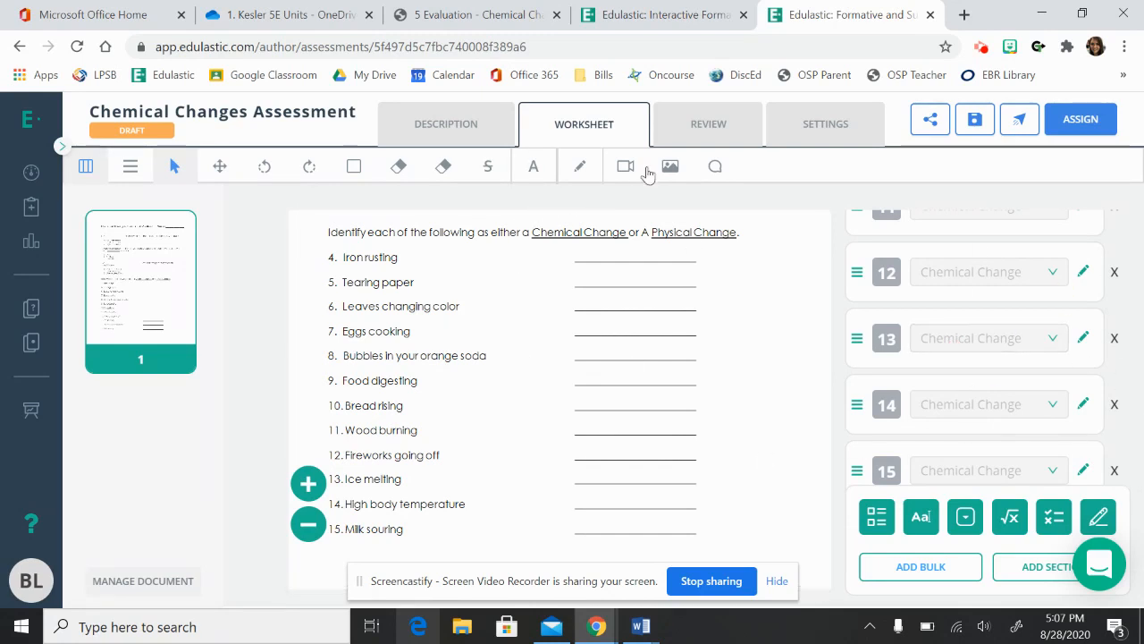
click(712, 127)
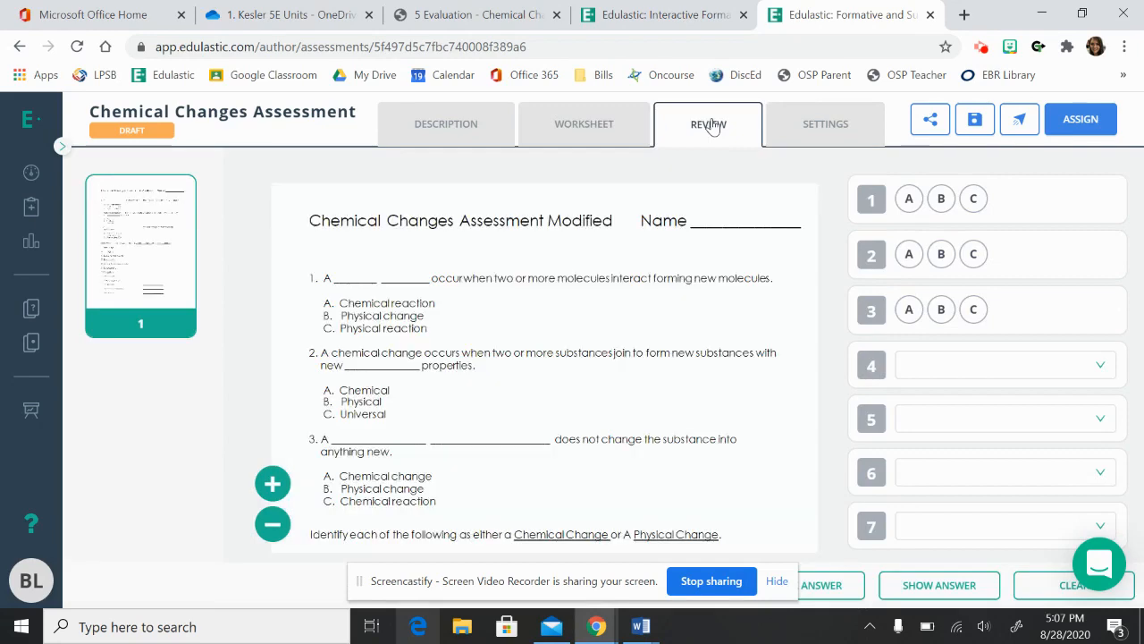
scroll(546, 394, down, 4)
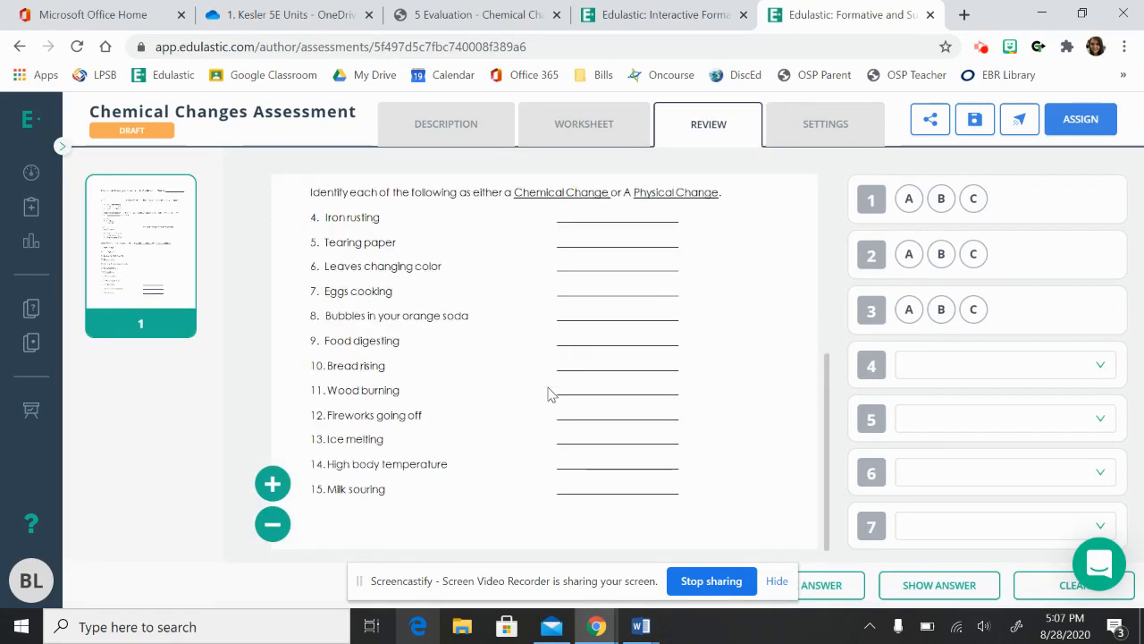
scroll(552, 391, up, 1)
scroll(552, 394, up, 3)
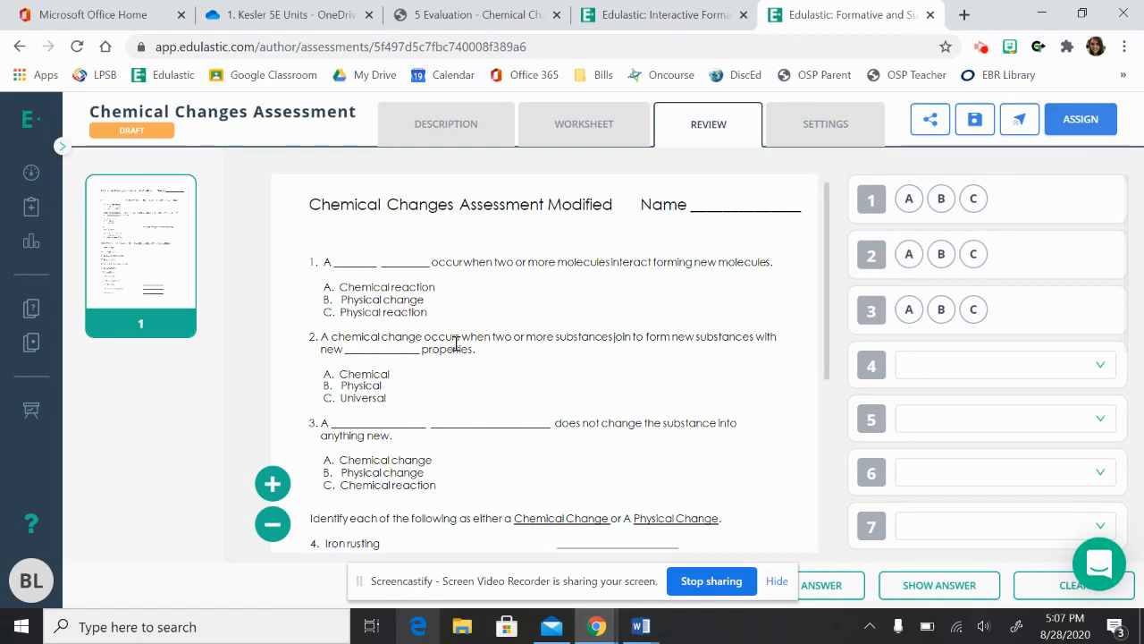
scroll(423, 408, down, 3)
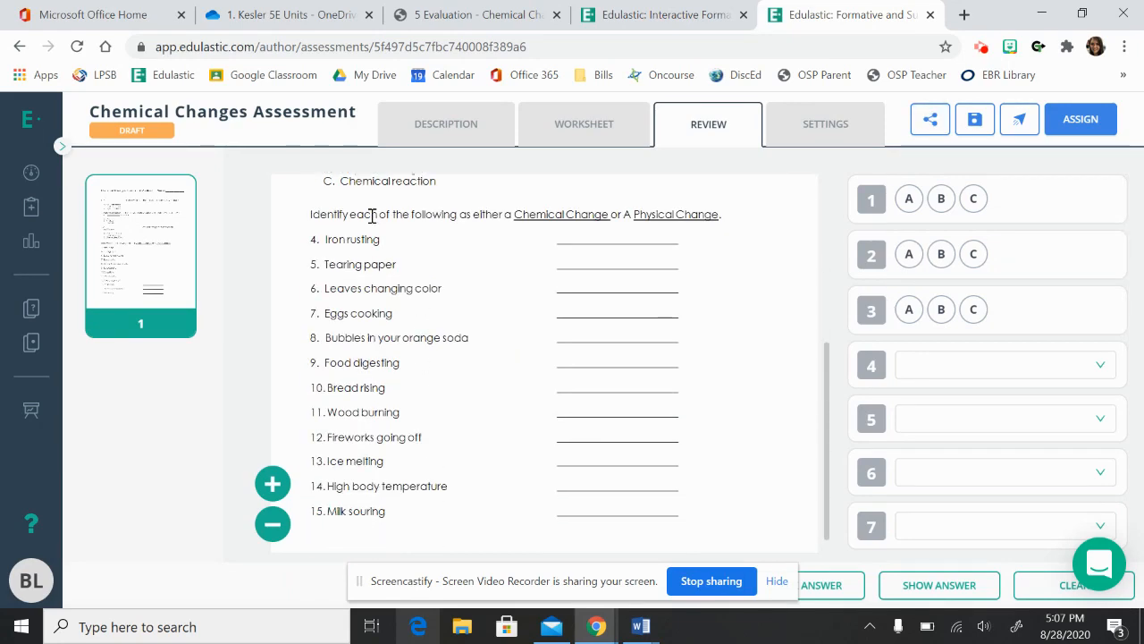
scroll(423, 456, down, 1)
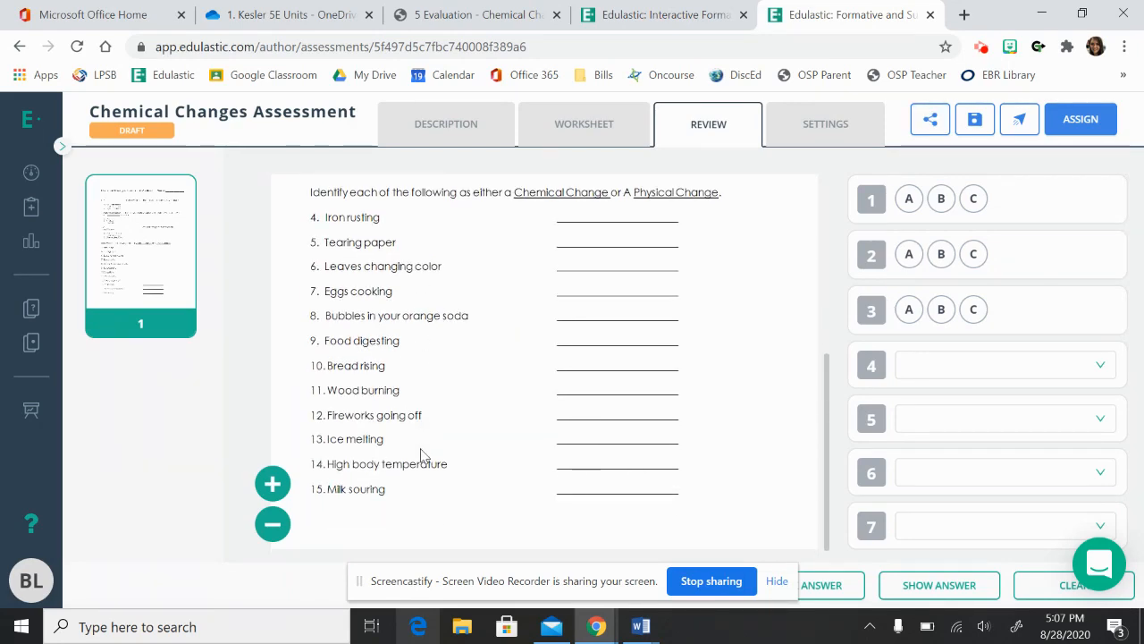
scroll(423, 455, up, 3)
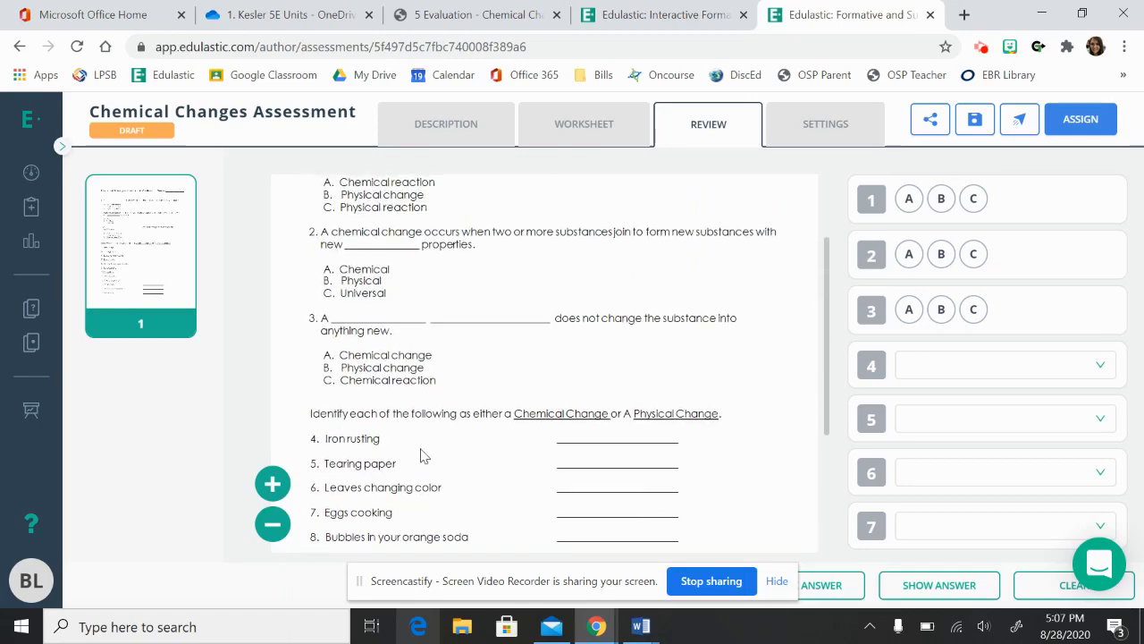
scroll(423, 451, up, 1)
Try the review as a student by answering question 4 with Chemical Change and question 5 with Physical Change, and check the remaining dropdowns.
click(991, 361)
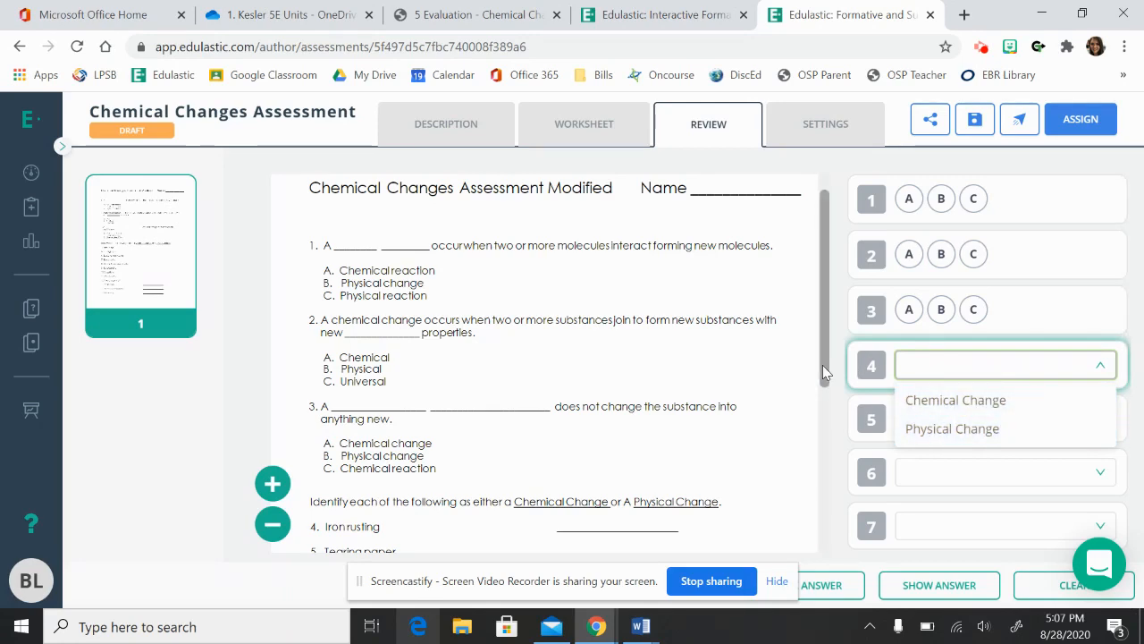
scroll(834, 406, down, 1)
scroll(838, 442, down, 2)
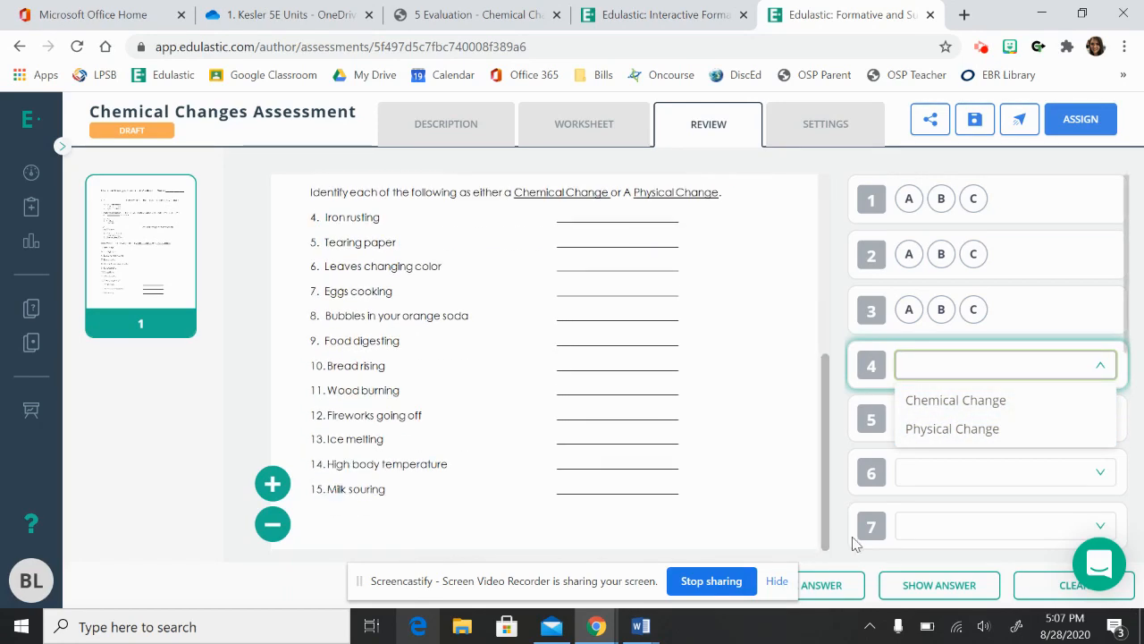
click(979, 404)
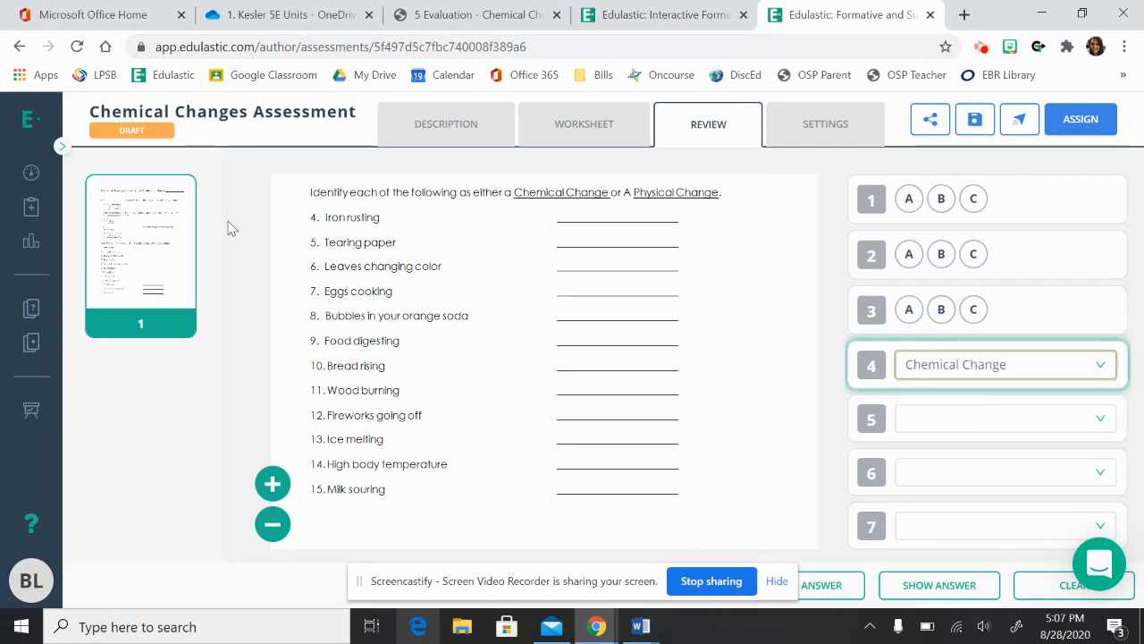
click(1035, 426)
click(953, 487)
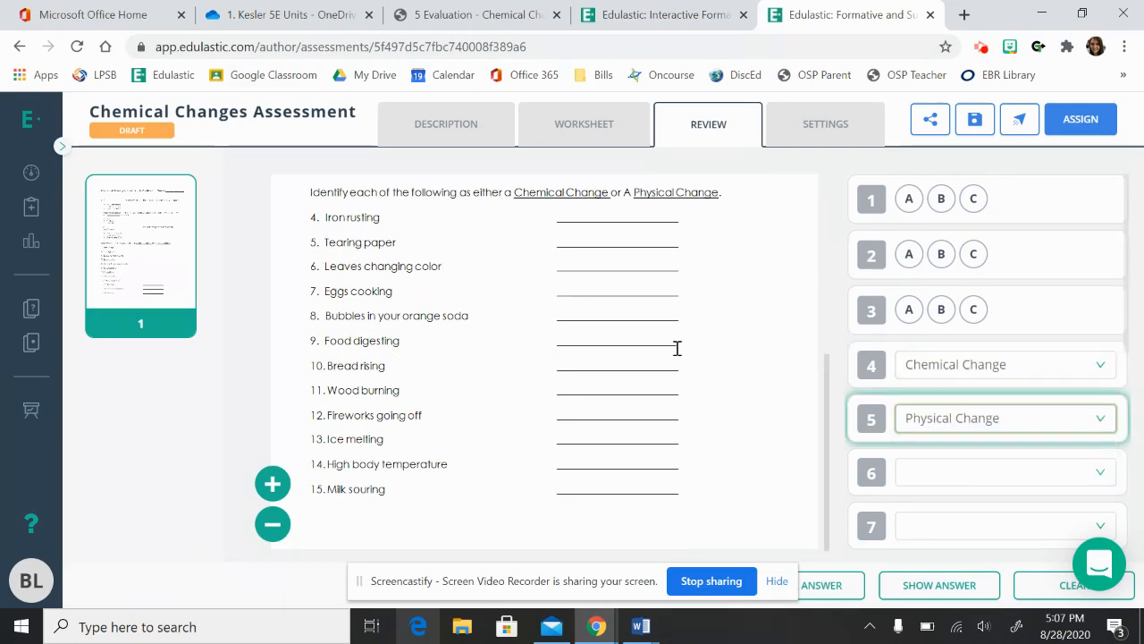
scroll(933, 456, down, 5)
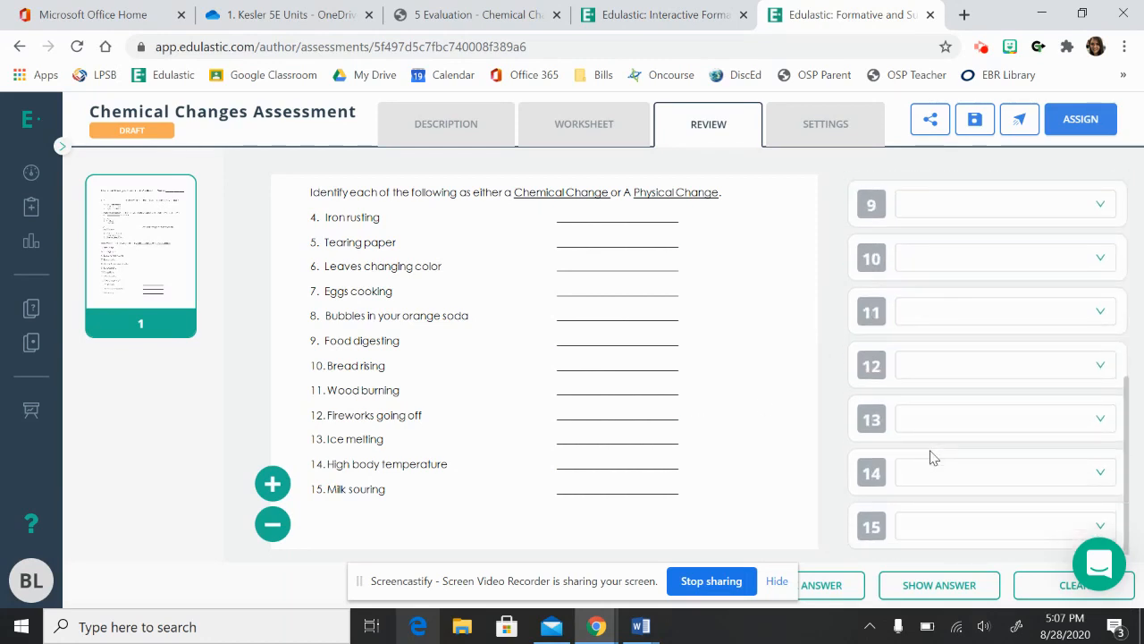
scroll(932, 457, up, 5)
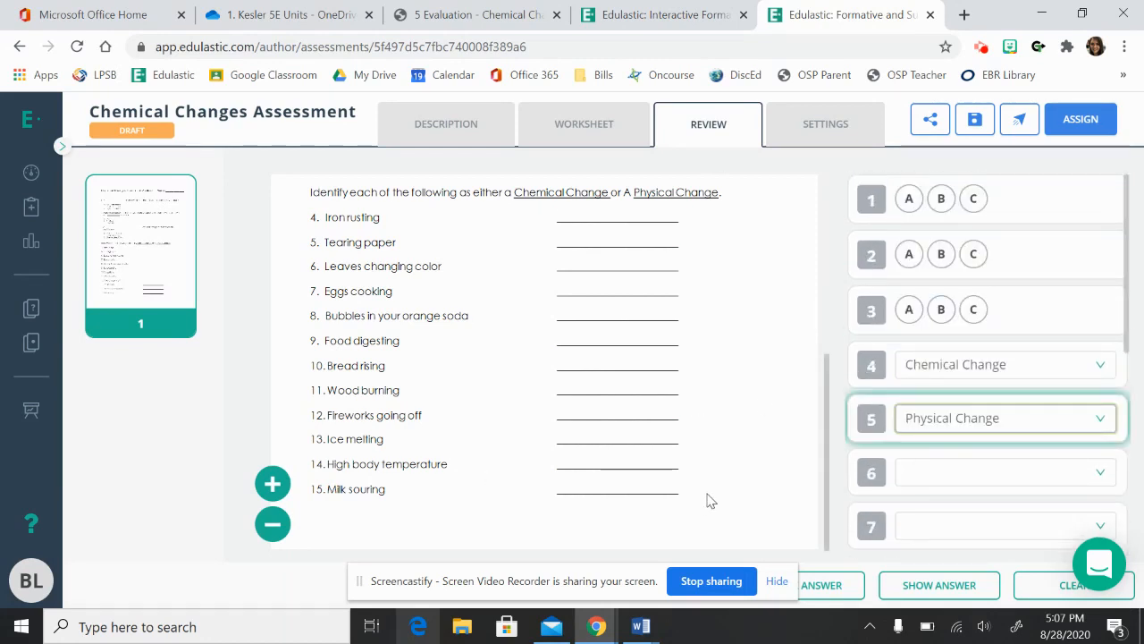
Open the test settings and look over the test type options, test instructions, score release and evaluation method.
click(828, 117)
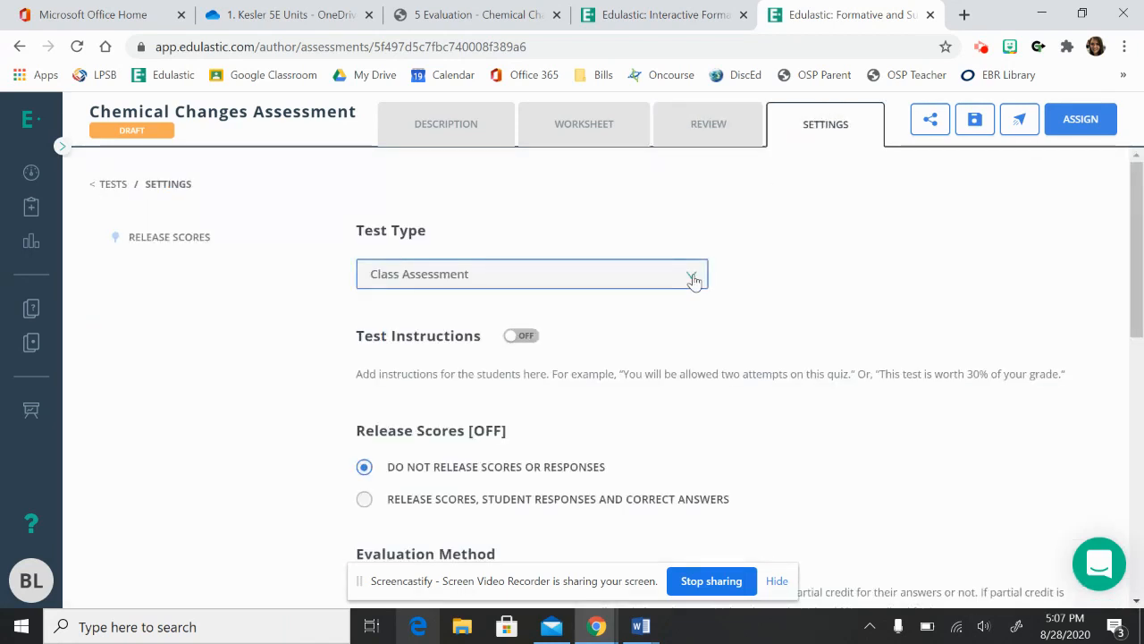
click(694, 279)
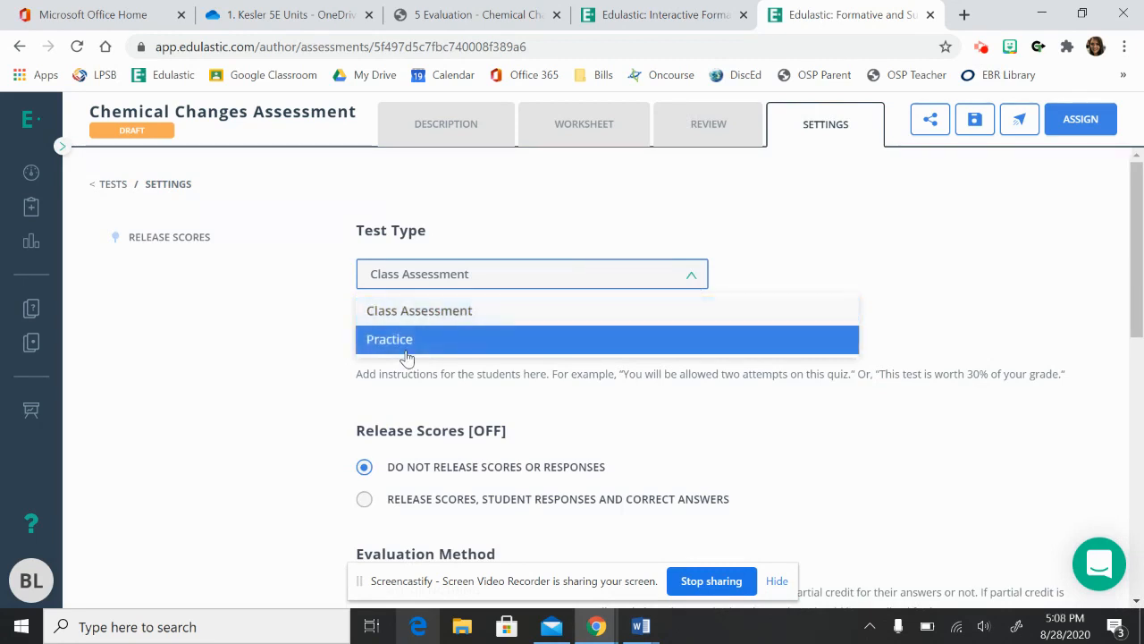
click(739, 214)
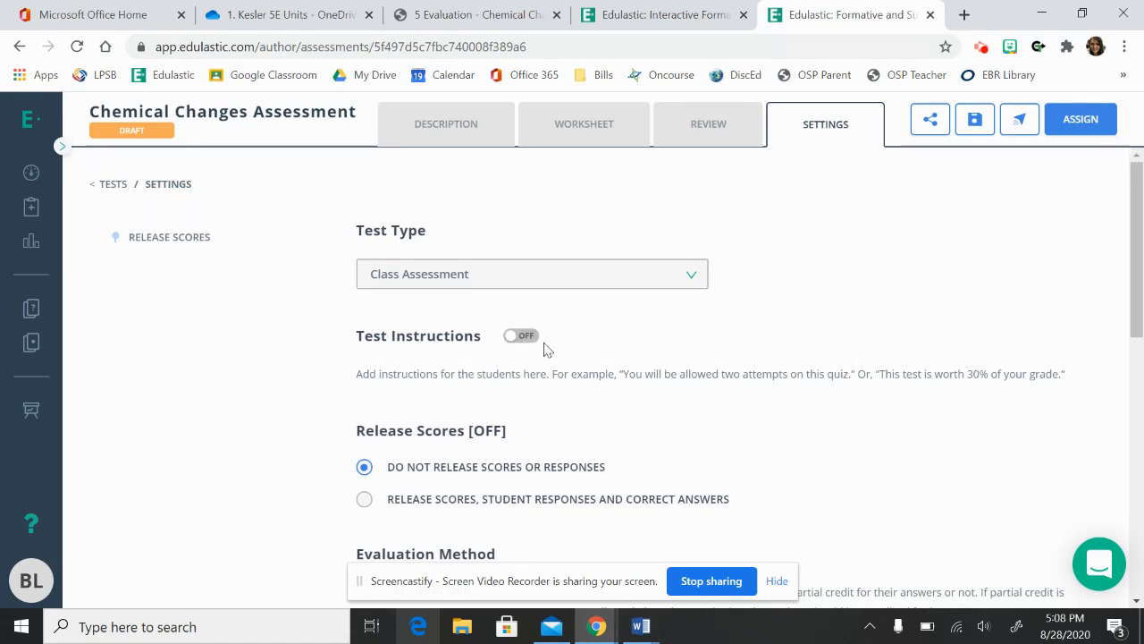
scroll(675, 365, down, 1)
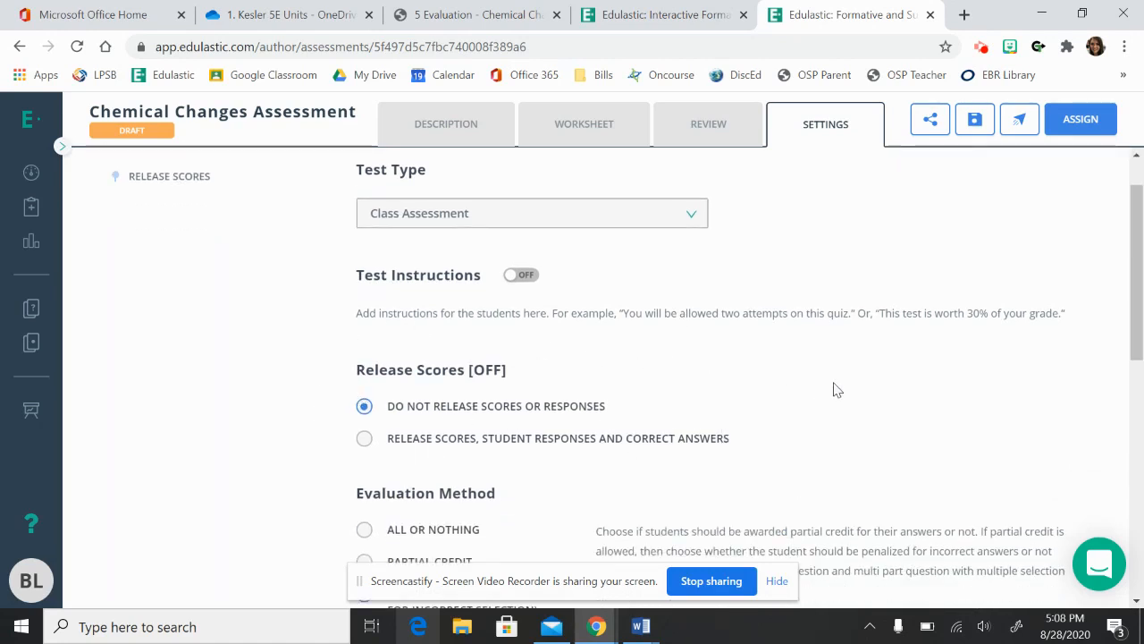
scroll(837, 390, down, 1)
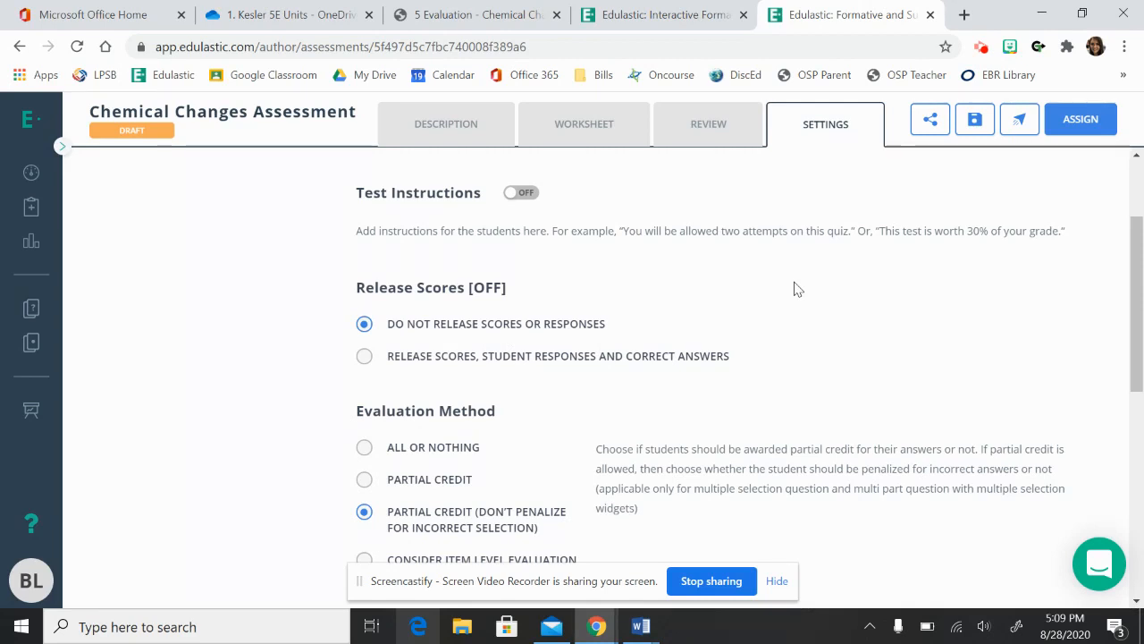
Set the test to release scores, student responses and correct answers, and choose All or Nothing as the evaluation method.
click(365, 357)
scroll(671, 376, down, 2)
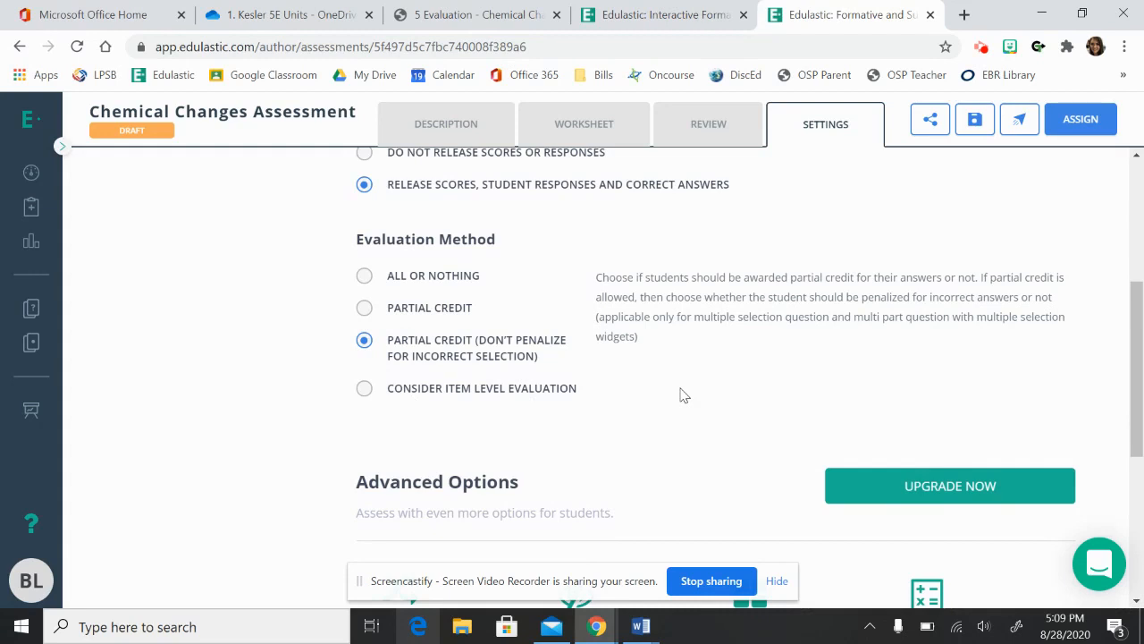
click(364, 282)
Look over the advanced options and the standard based grading scale in the test settings.
scroll(765, 394, down, 1)
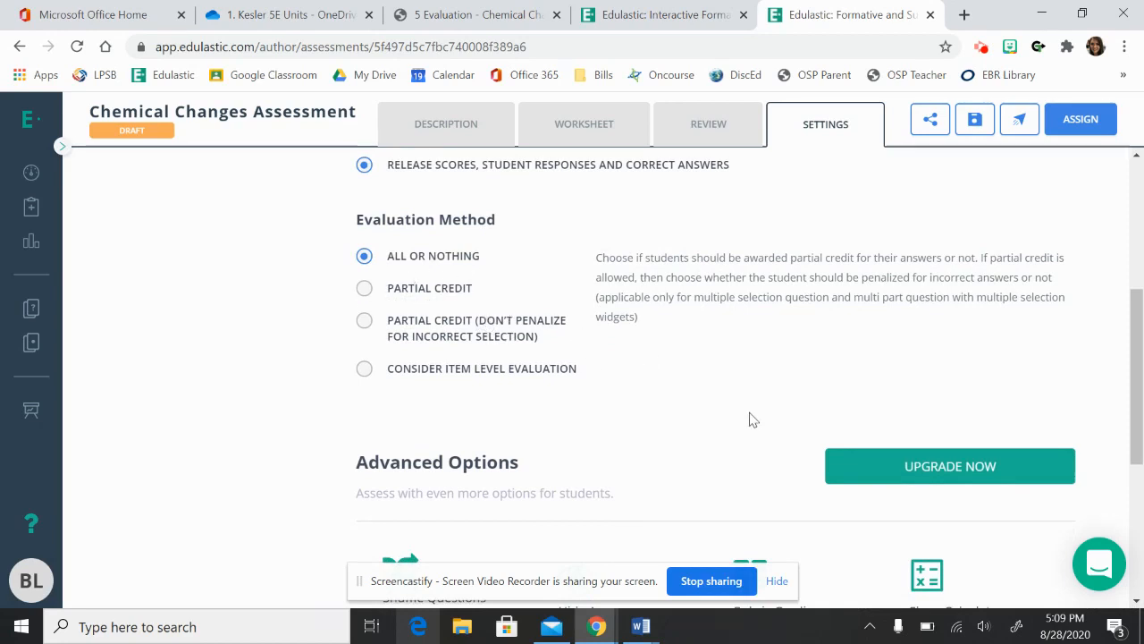
scroll(755, 428, down, 1)
scroll(756, 428, down, 2)
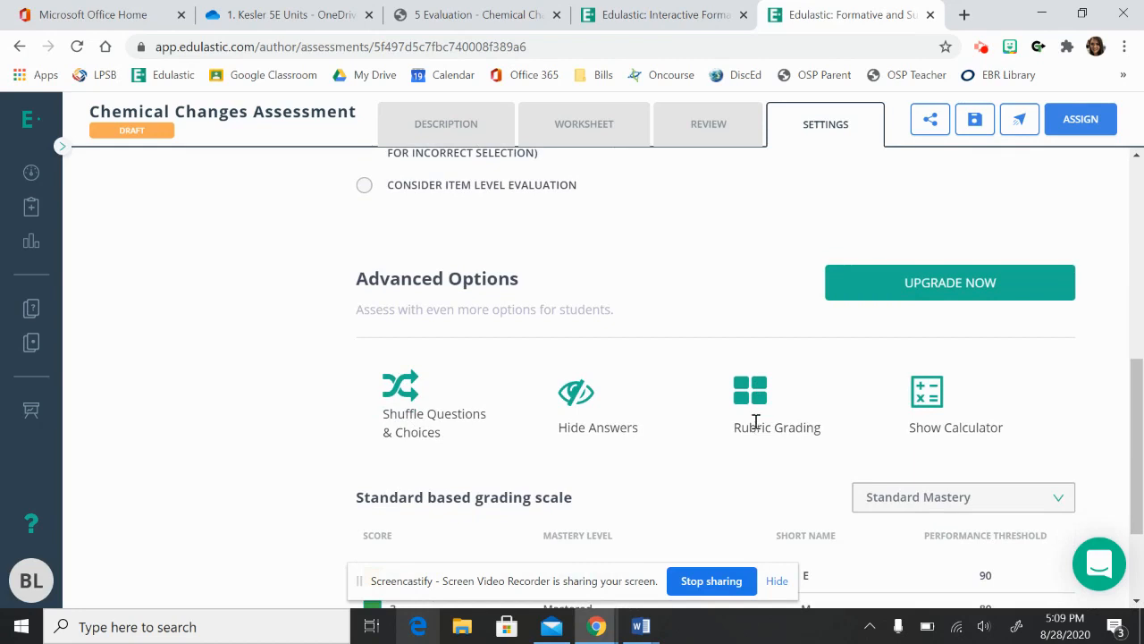
scroll(755, 421, down, 1)
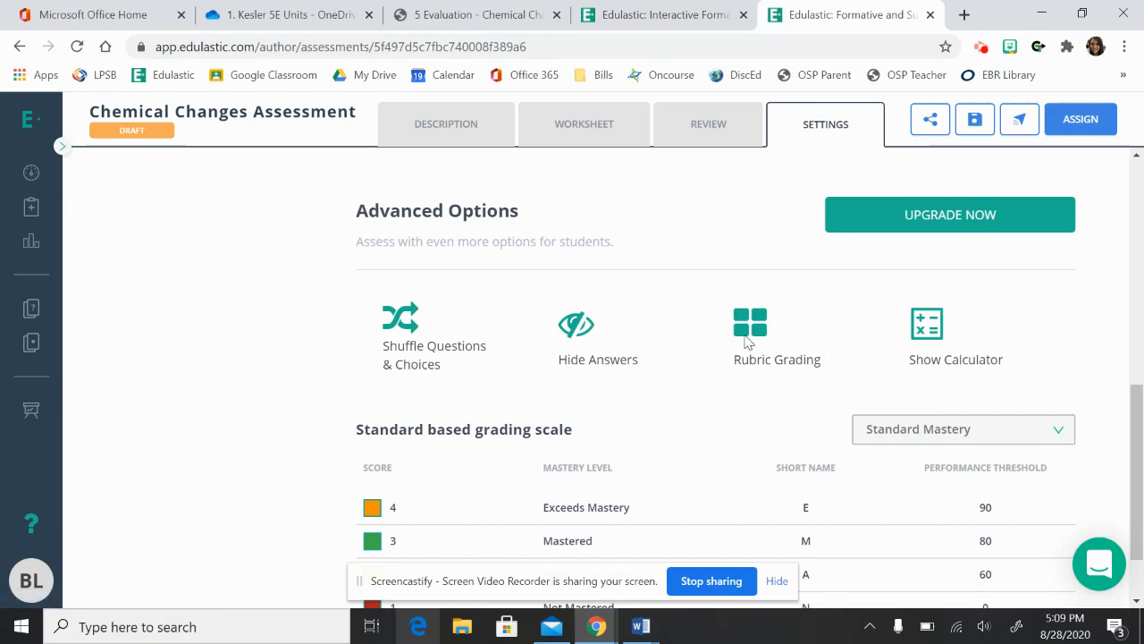
scroll(677, 433, down, 1)
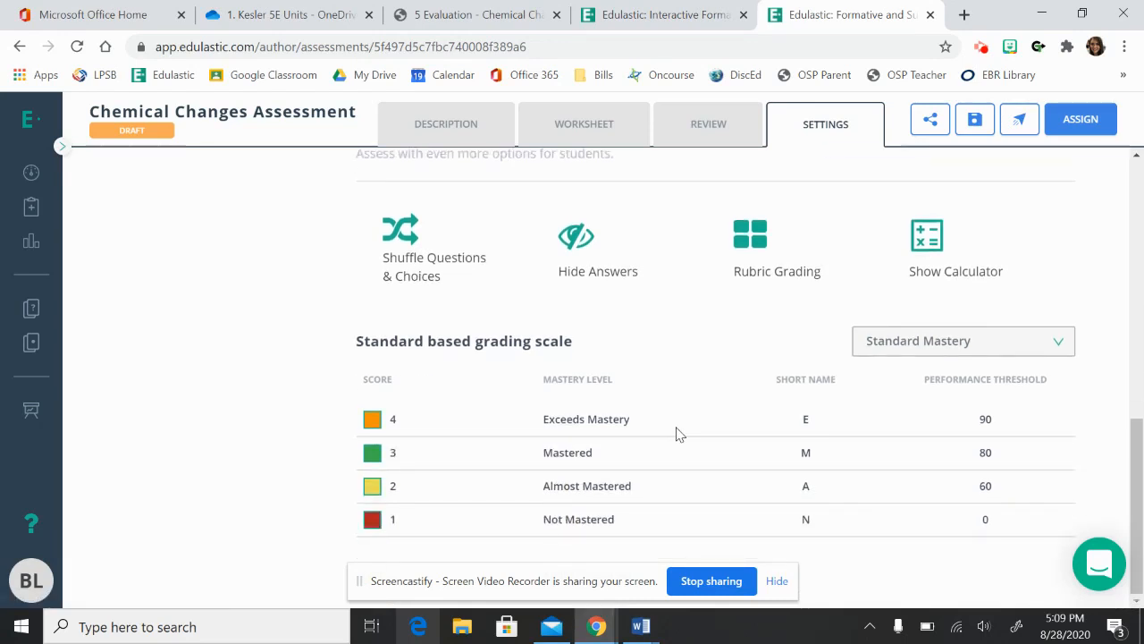
scroll(677, 433, up, 1)
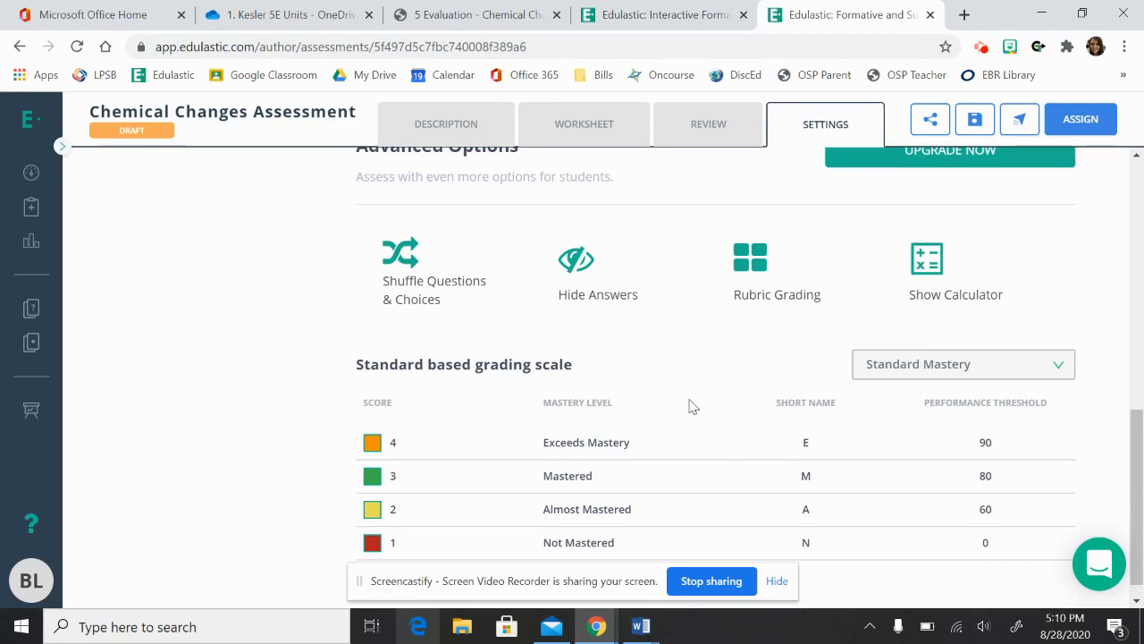
scroll(689, 404, down, 1)
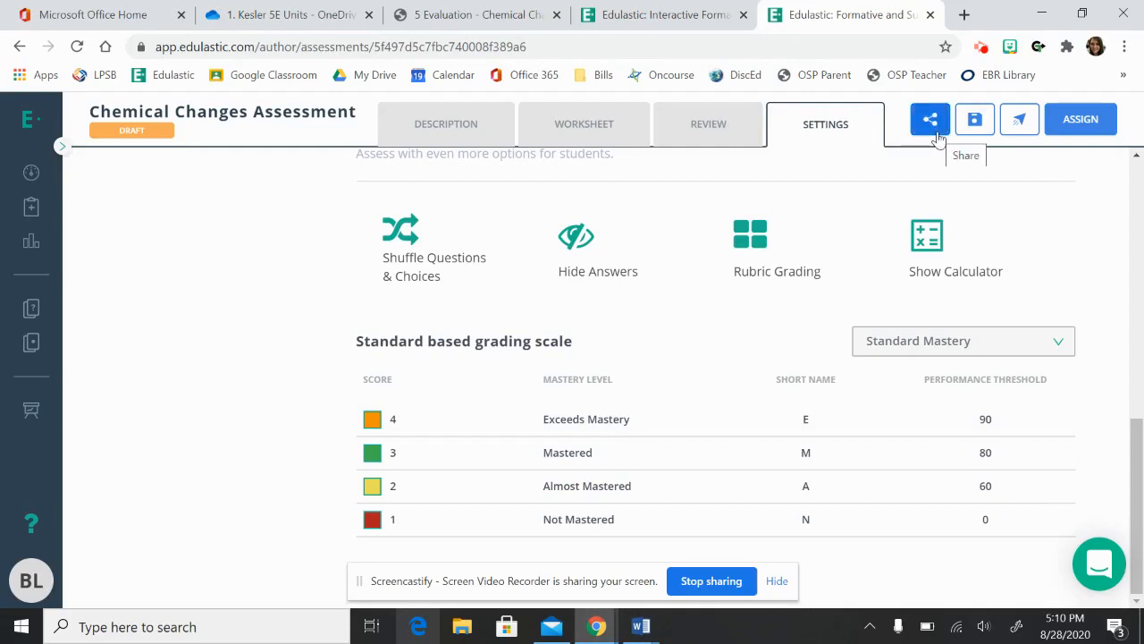
Try to assign the assessment from its test settings and dismiss the notice.
click(976, 127)
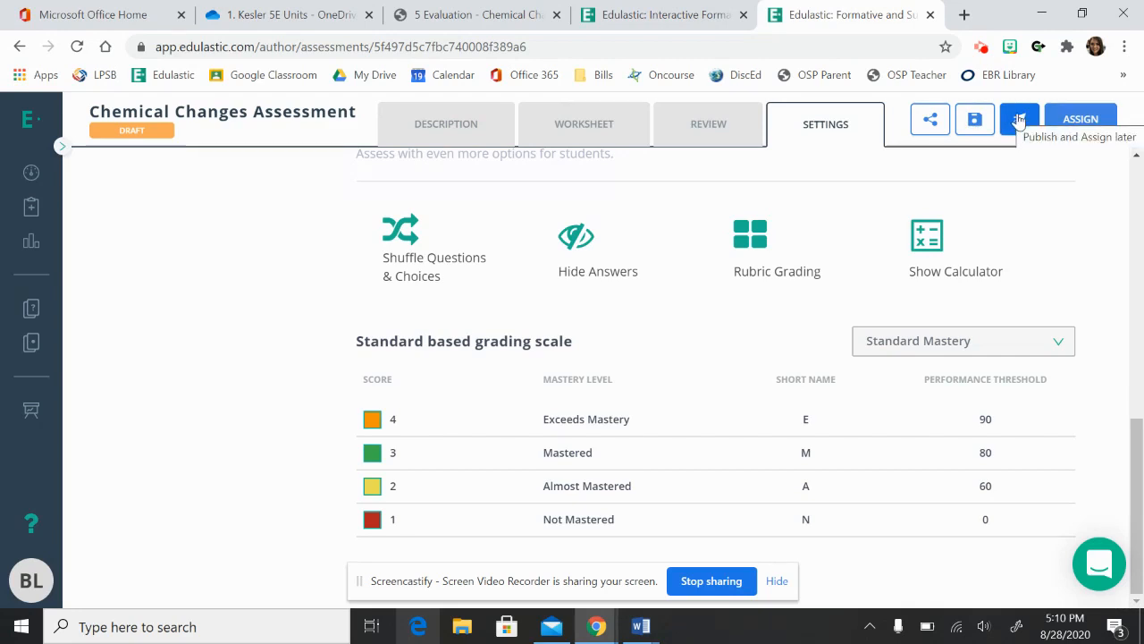
click(1082, 127)
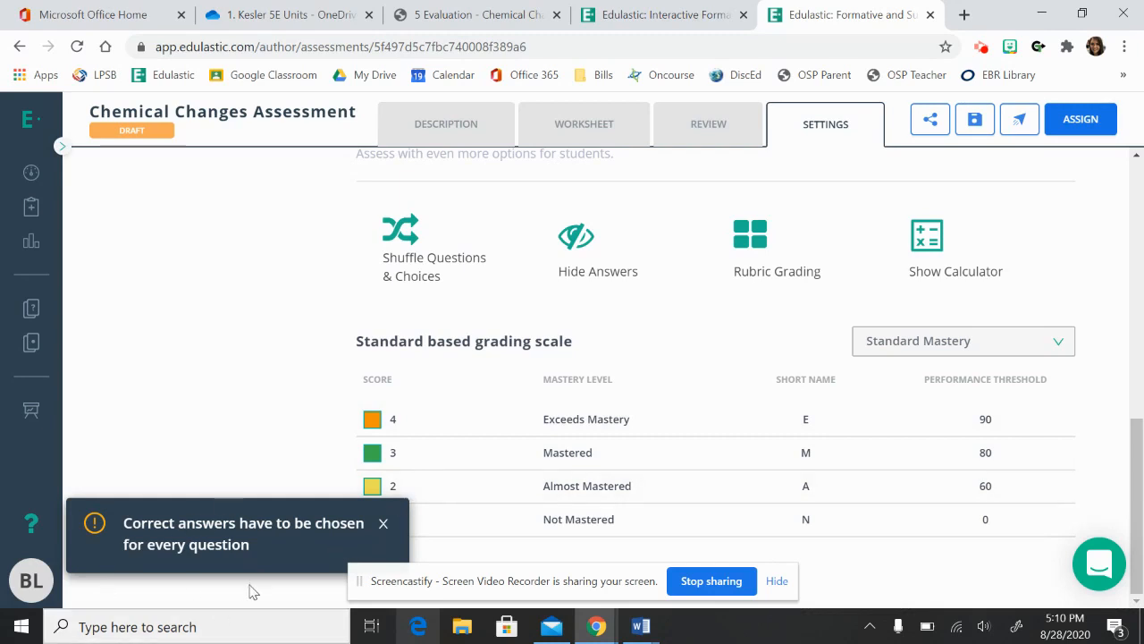
click(382, 528)
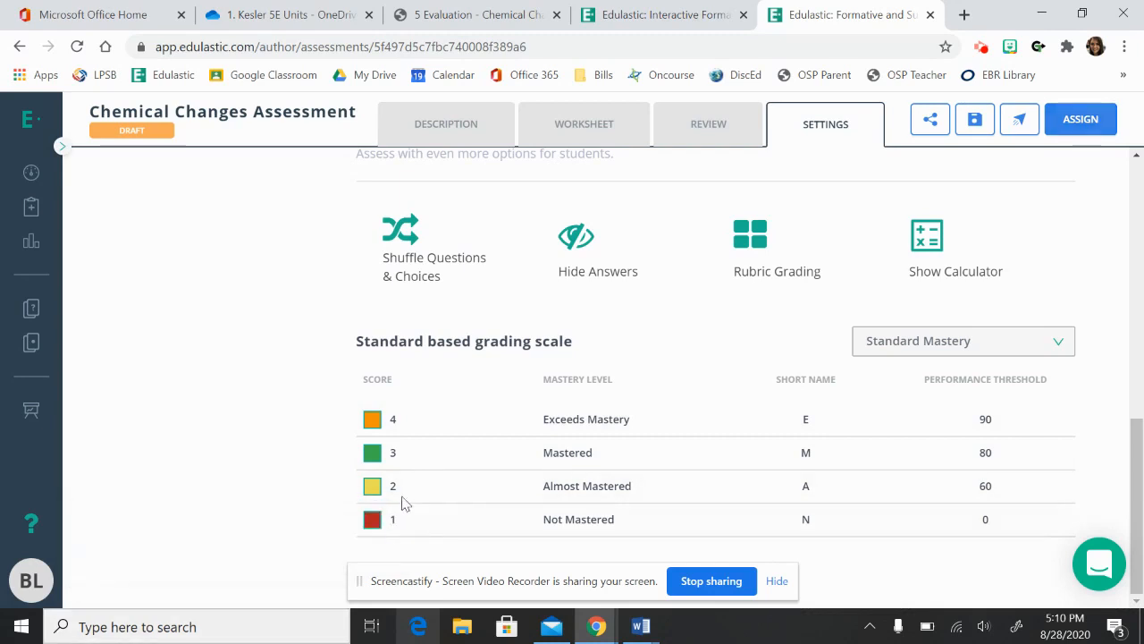
Return to the worksheet and set the correct answer of dropdown question 6 to Chemical Change, then close the question editor.
click(586, 134)
scroll(1042, 353, down, 2)
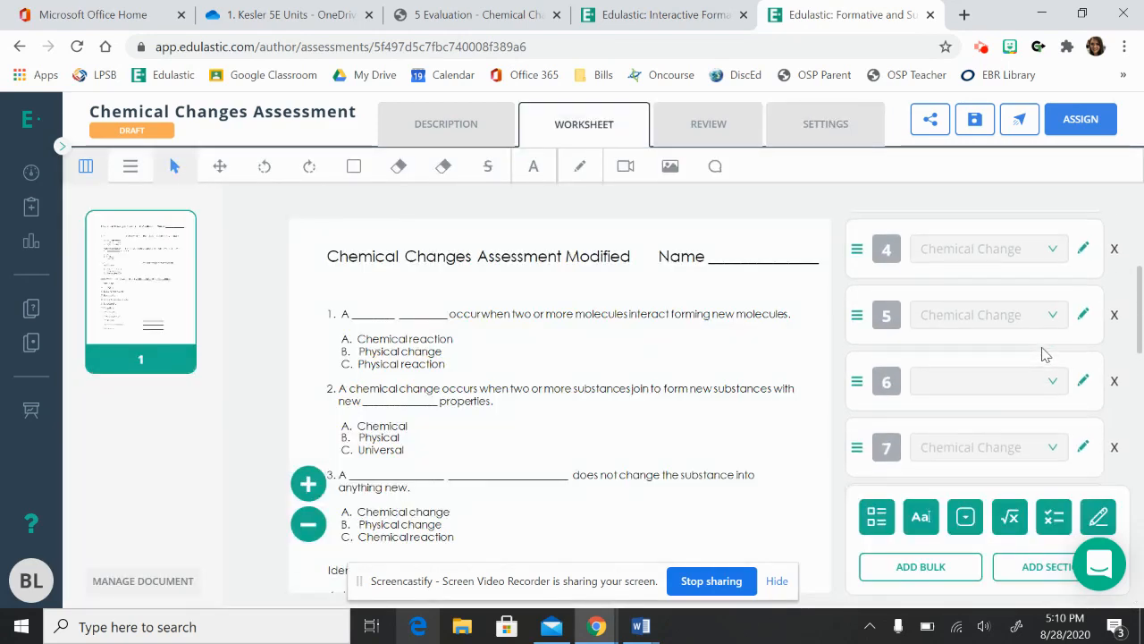
click(1054, 379)
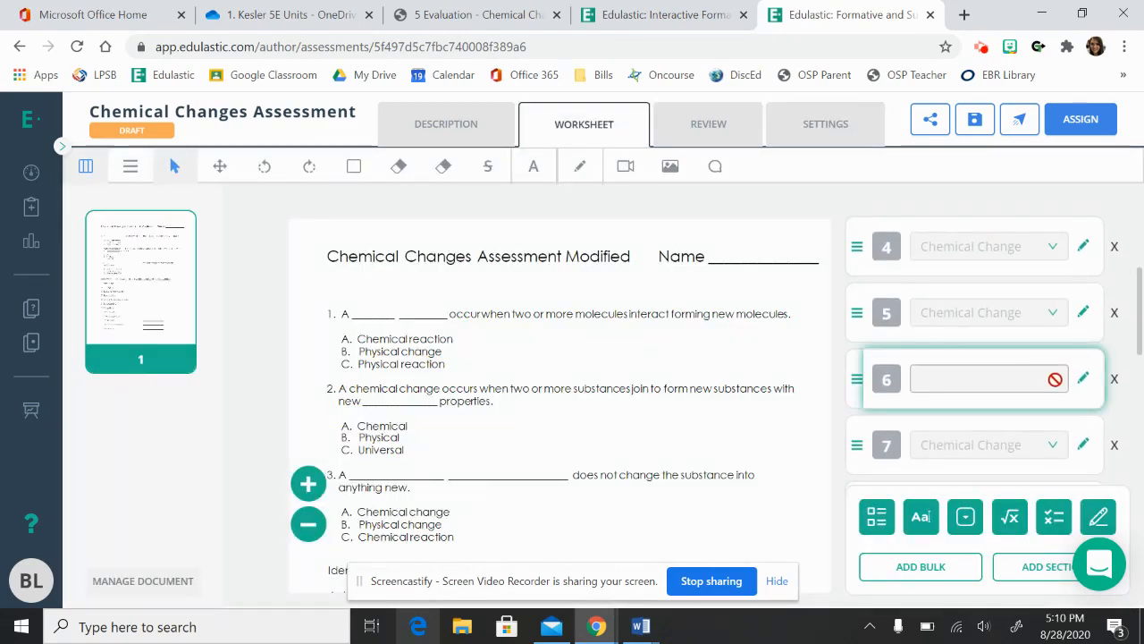
click(1082, 378)
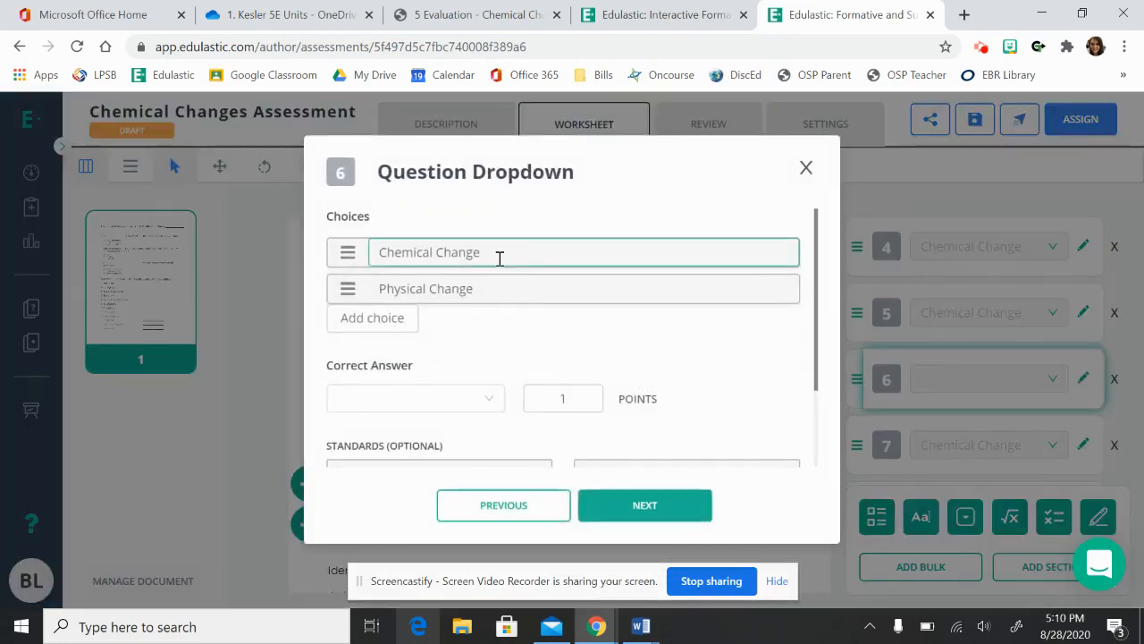
click(422, 408)
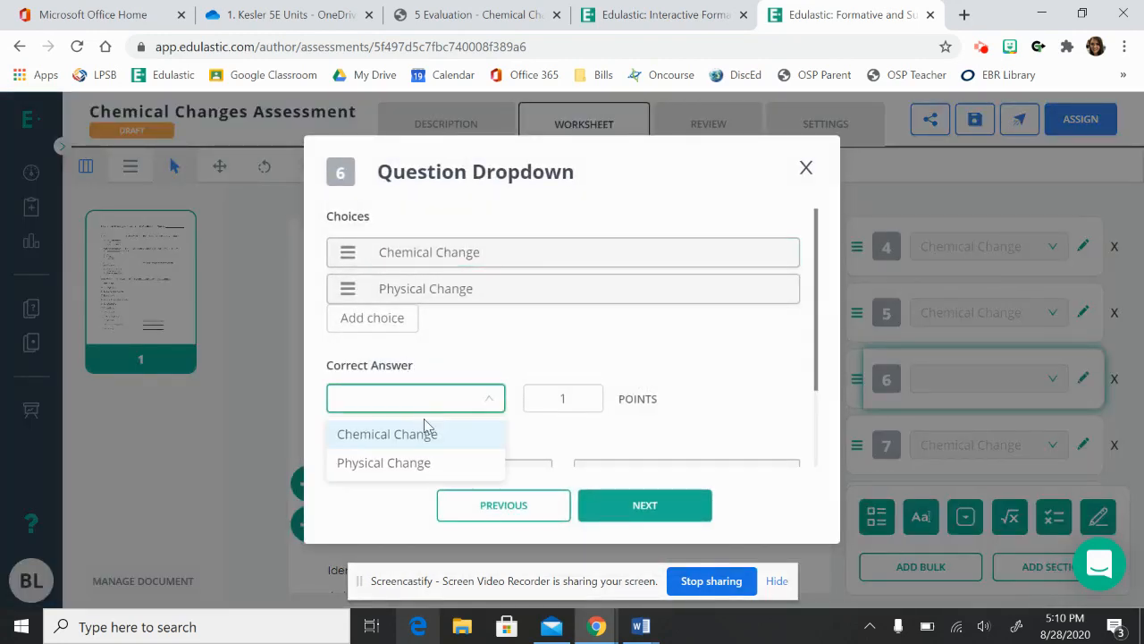
click(424, 436)
click(629, 506)
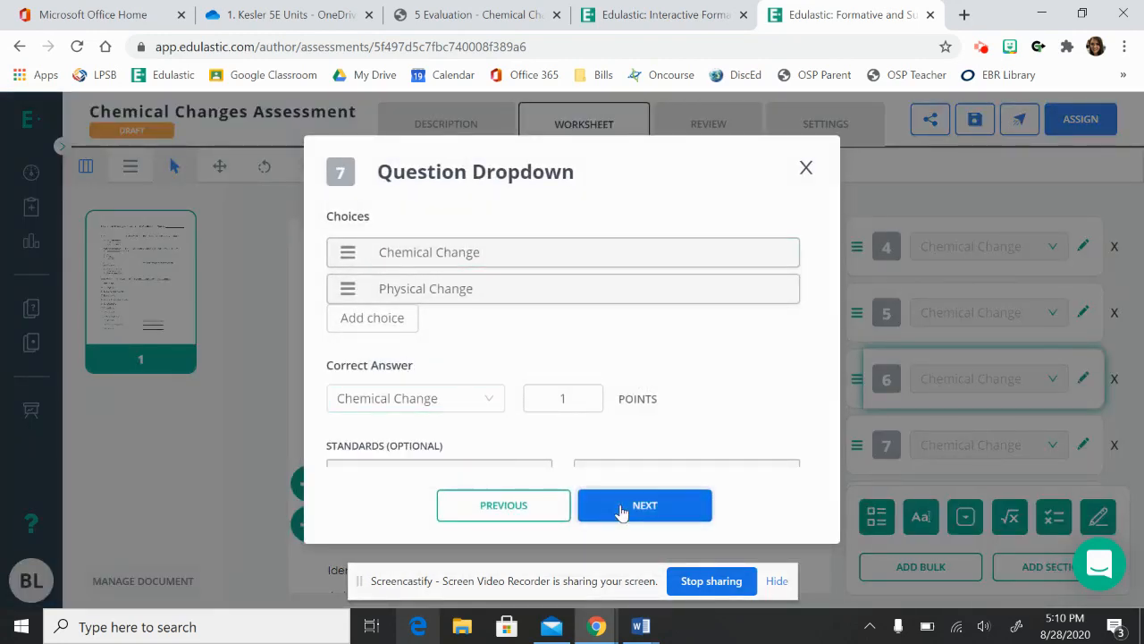
click(638, 506)
click(805, 169)
Start assigning the assessment from its settings and proceed without associating the items with a standard.
click(840, 127)
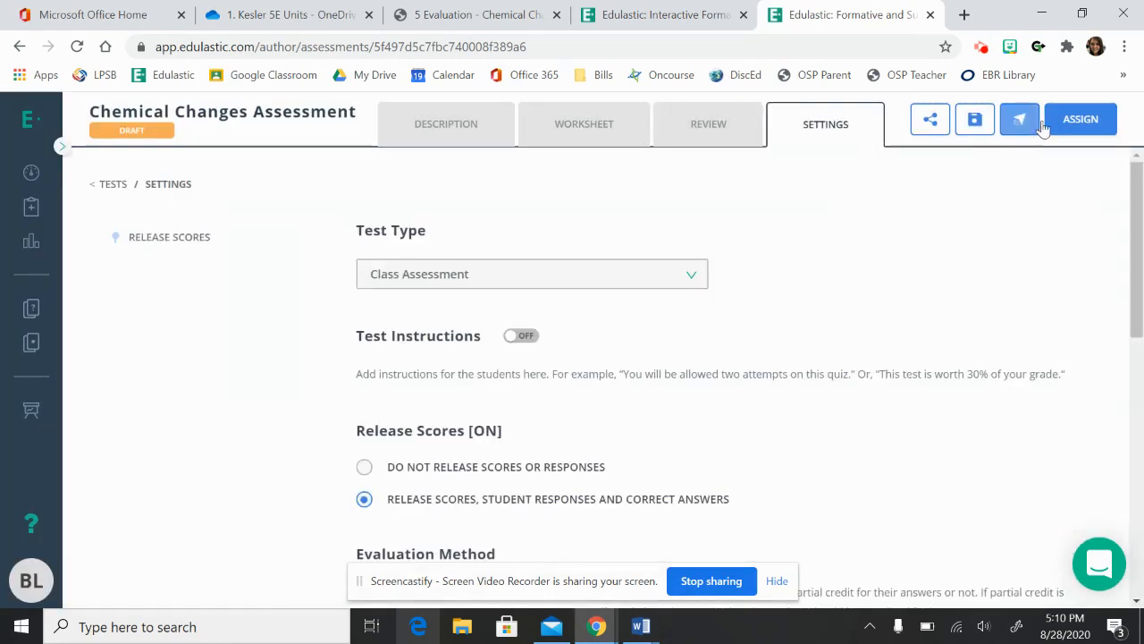
click(1084, 126)
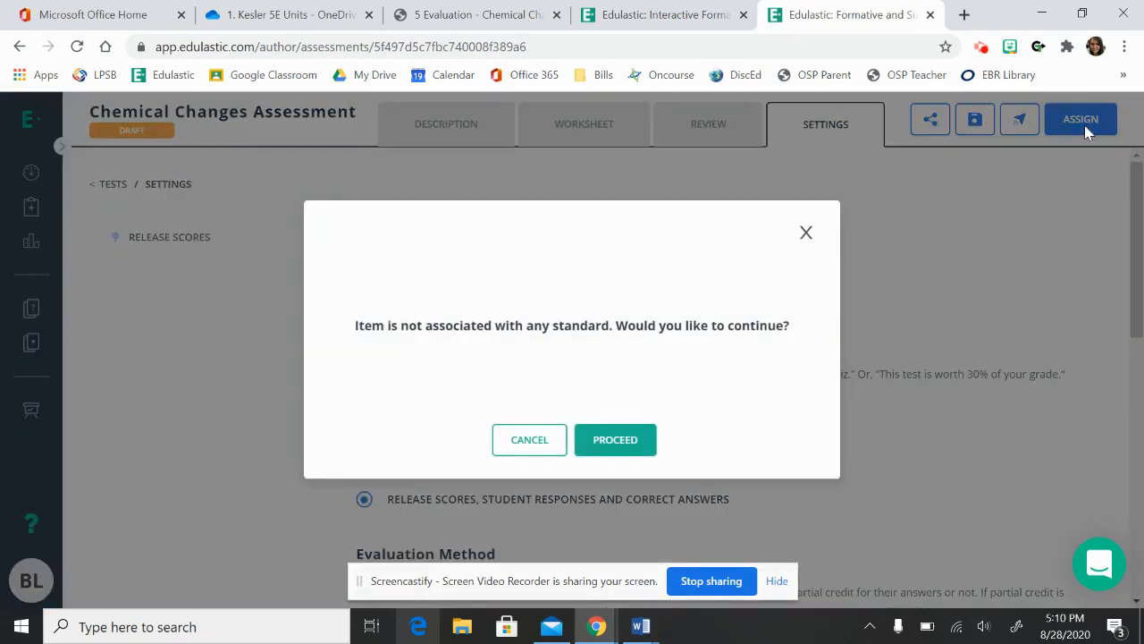
click(615, 440)
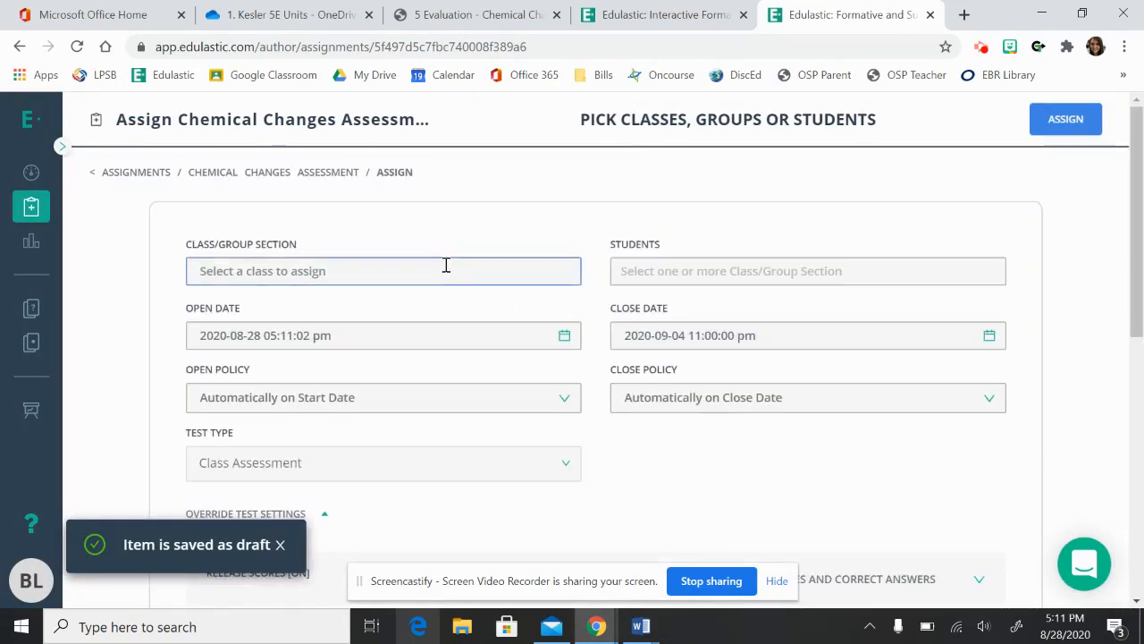
Select only the 4th Hour class for the assignment and check its student list without picking individual students.
click(446, 264)
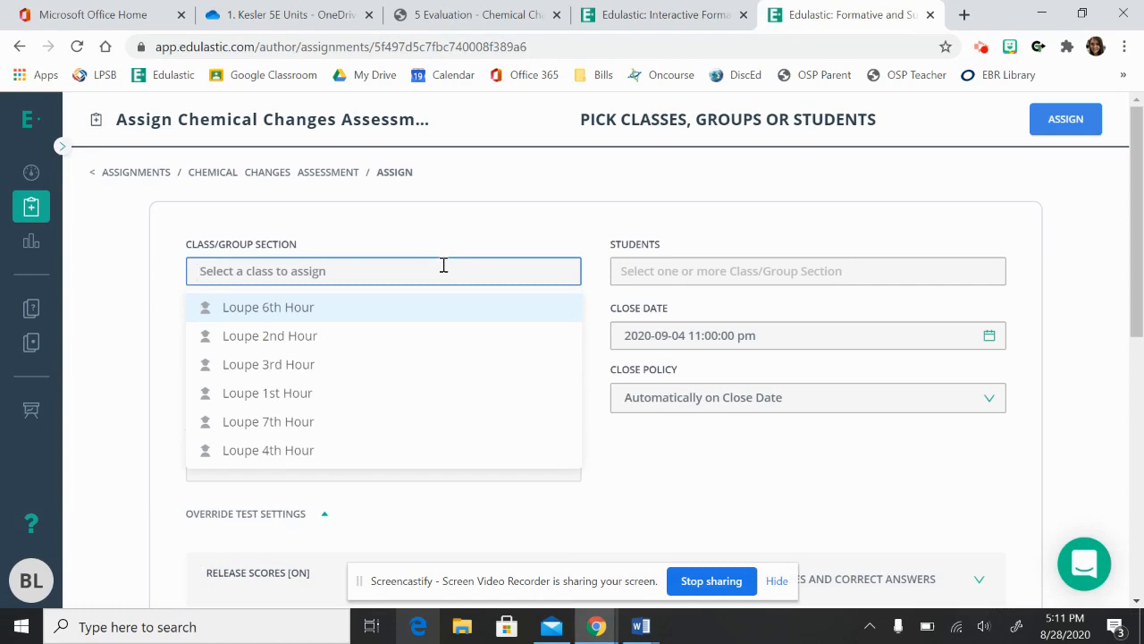
click(281, 310)
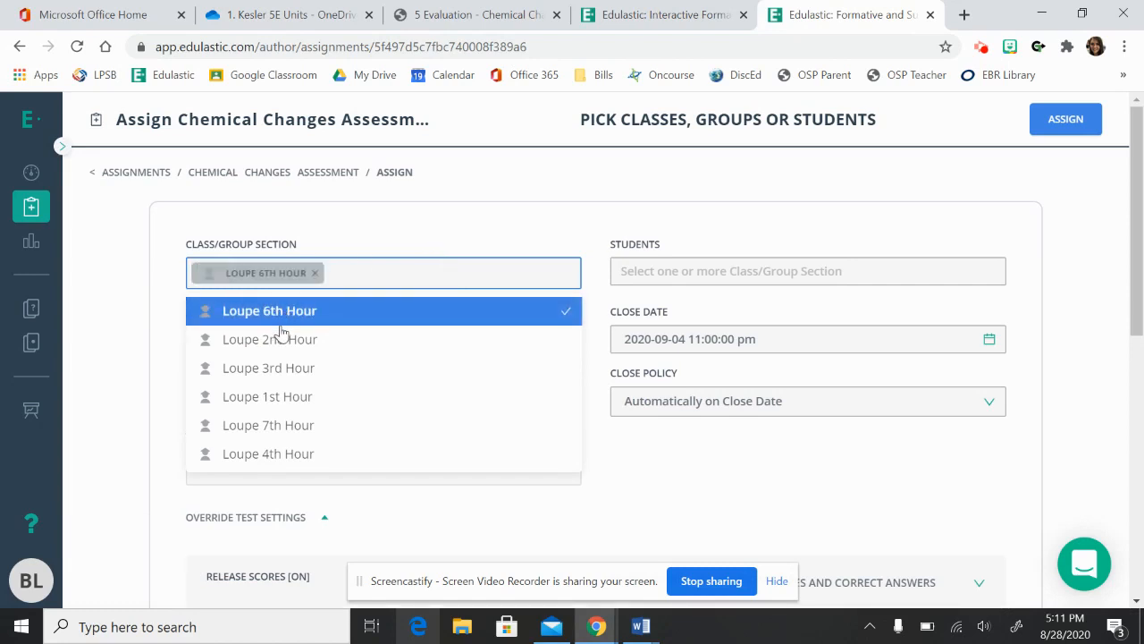
click(288, 315)
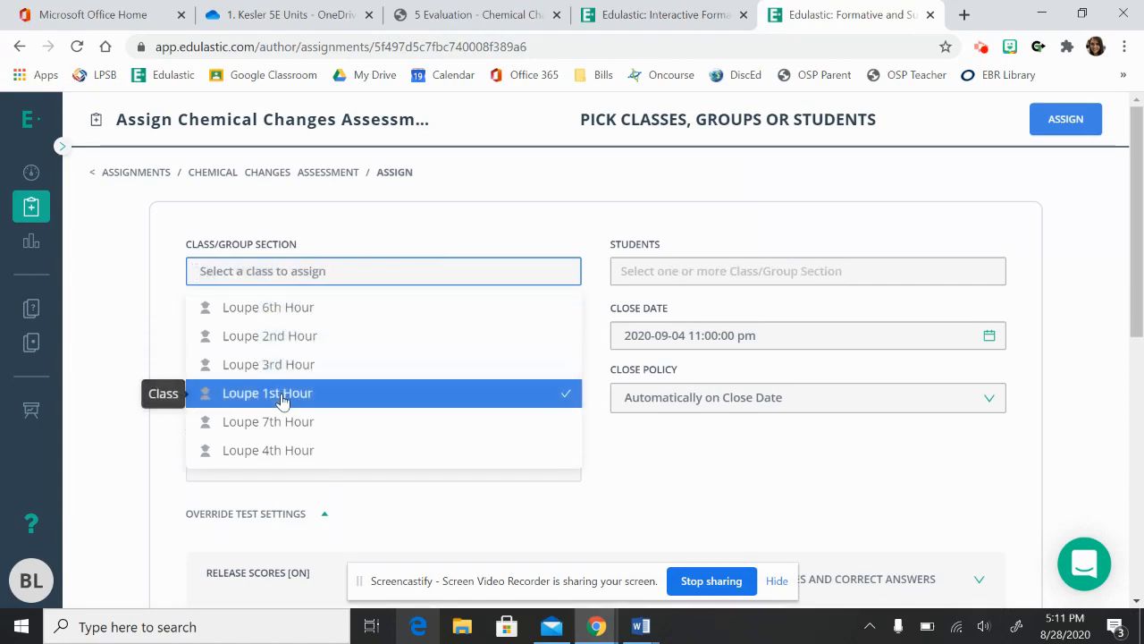
click(276, 452)
click(468, 241)
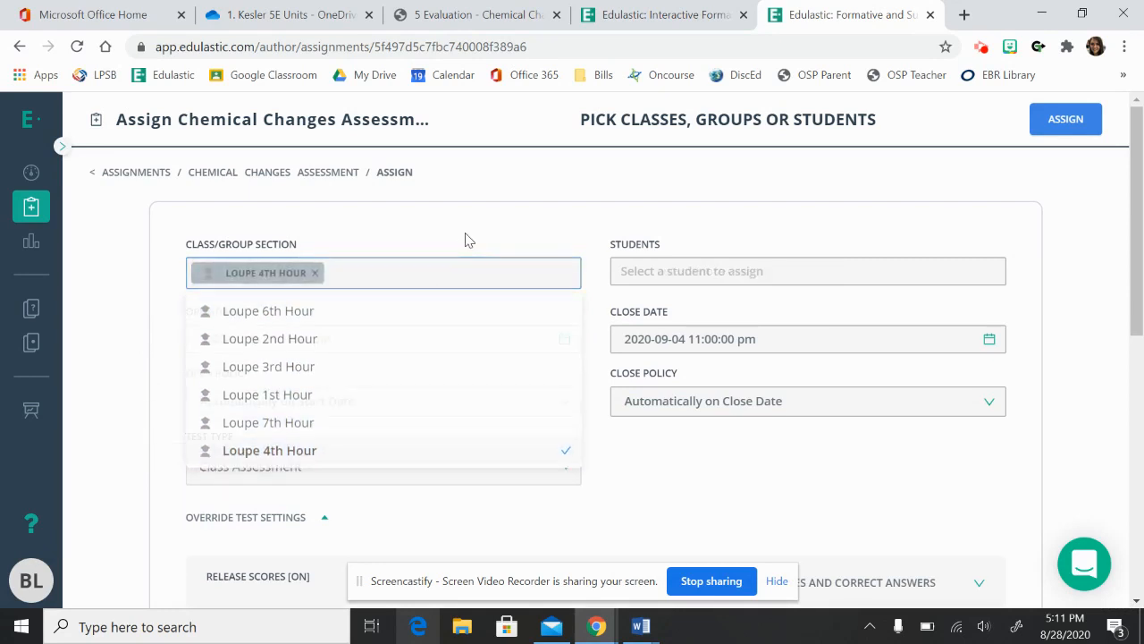
click(685, 272)
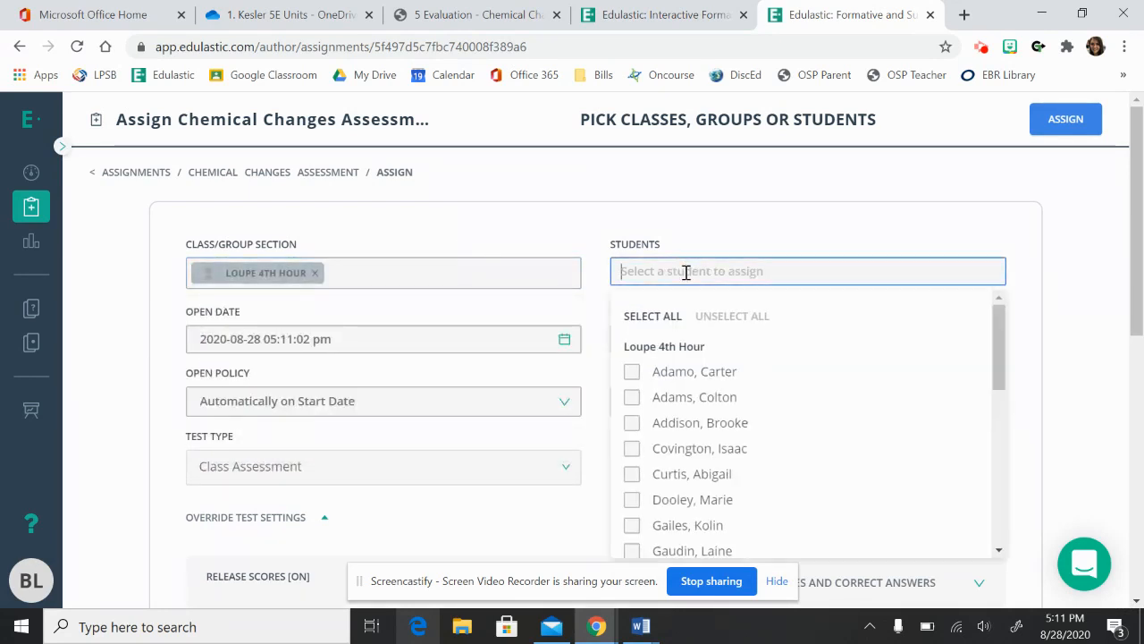
click(764, 233)
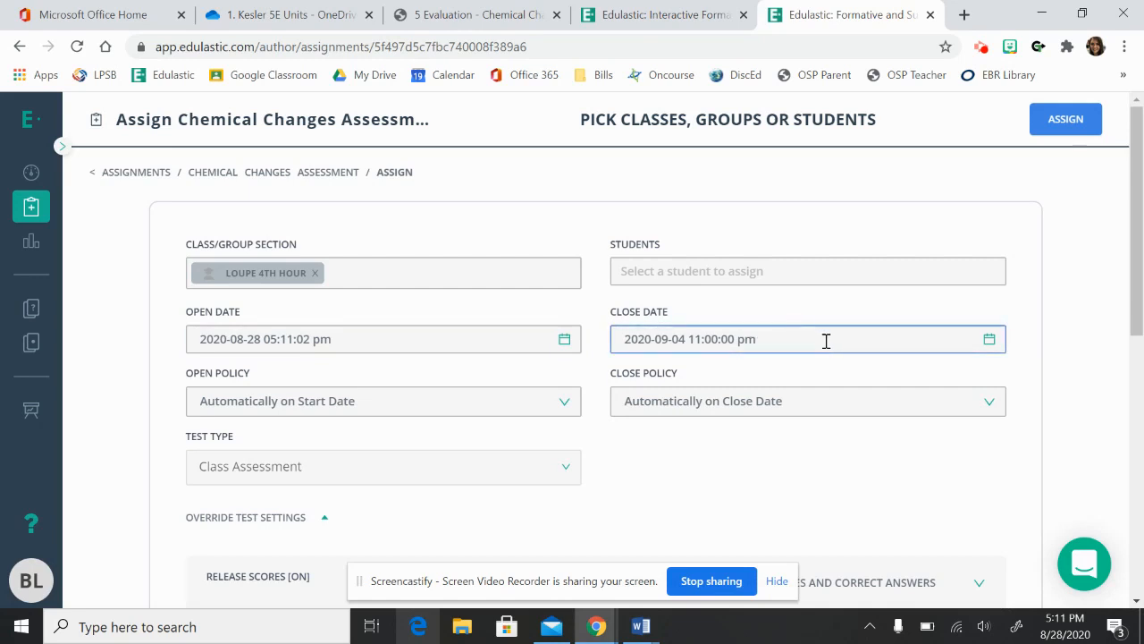
Set the assignment's open policy to Open Manually in Class.
click(565, 406)
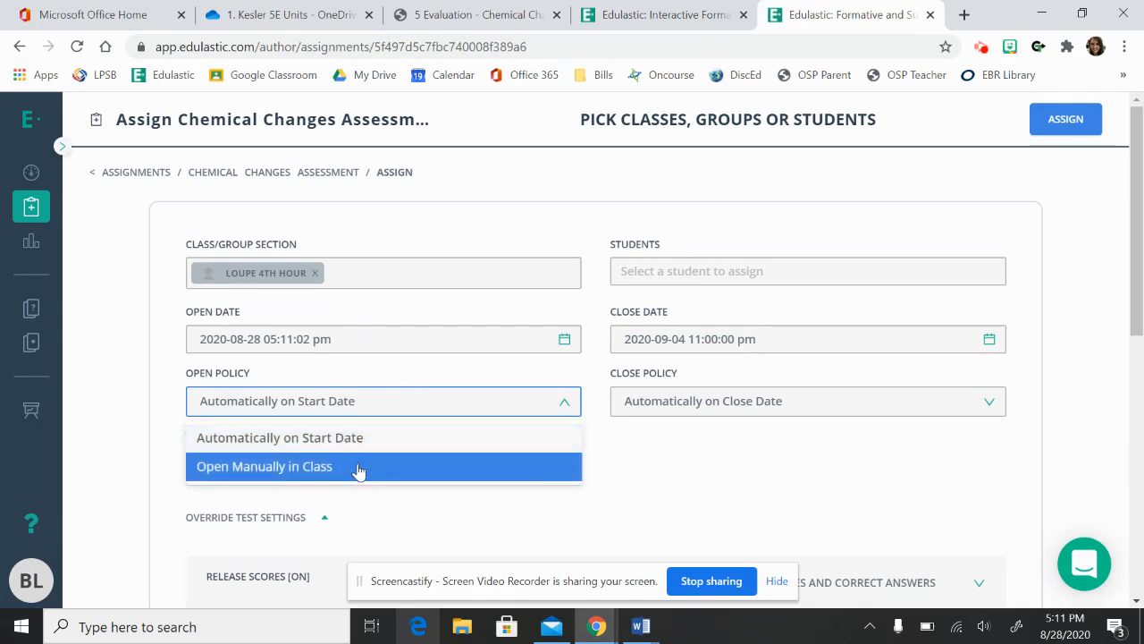
click(604, 463)
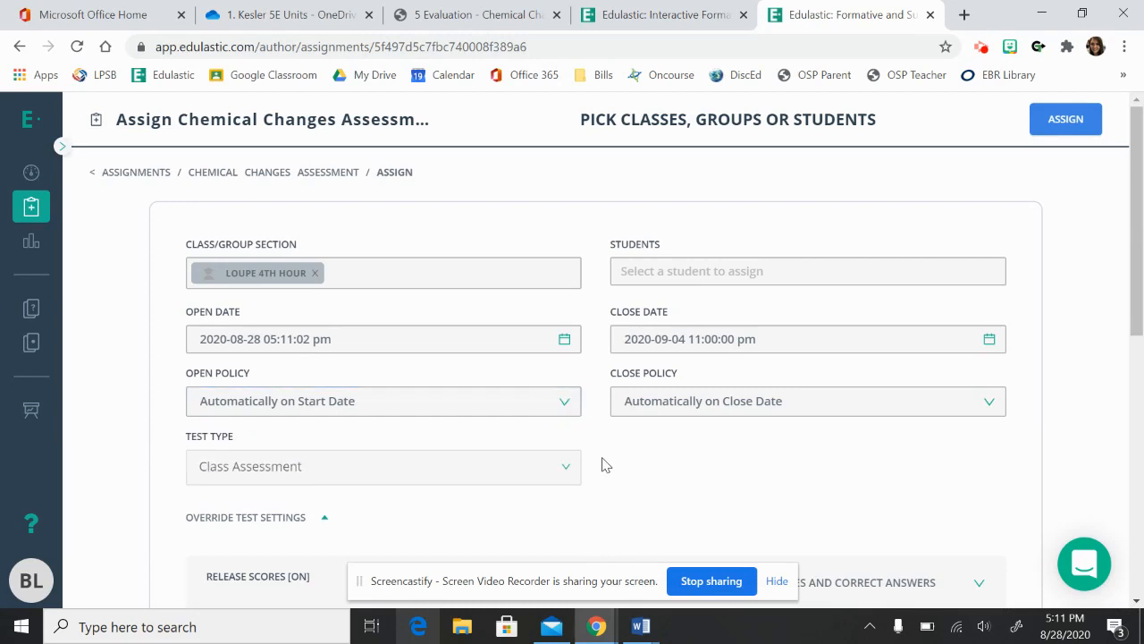
click(561, 406)
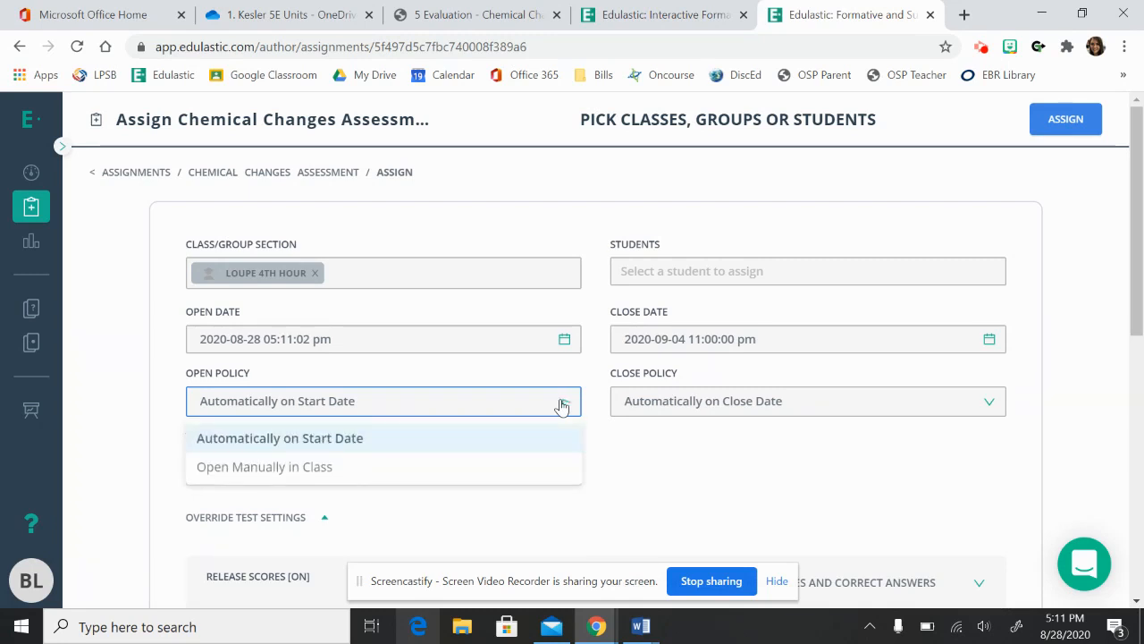
click(504, 429)
click(406, 416)
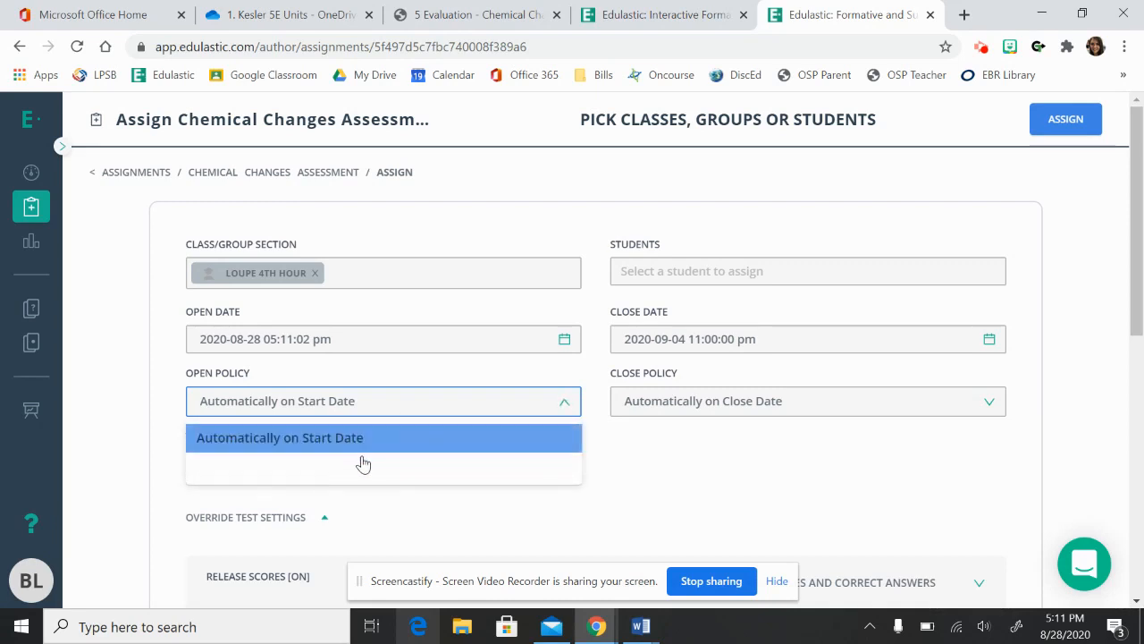
click(363, 465)
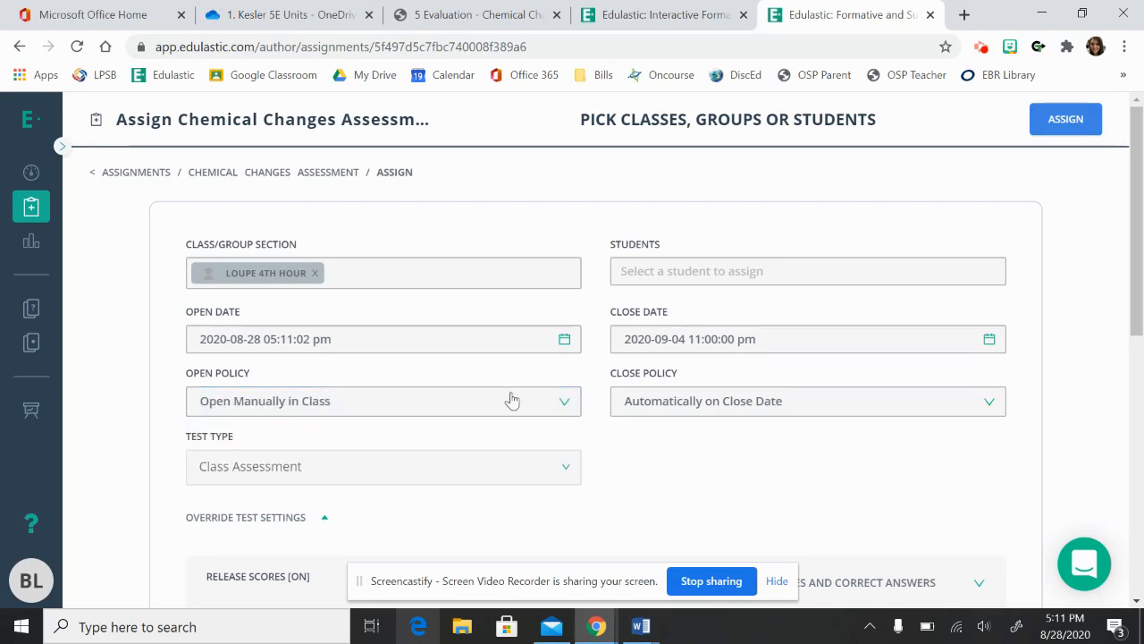
Check the test type options and the remaining override settings, keep Class Assessment, and assign the assessment to the selected class.
click(567, 468)
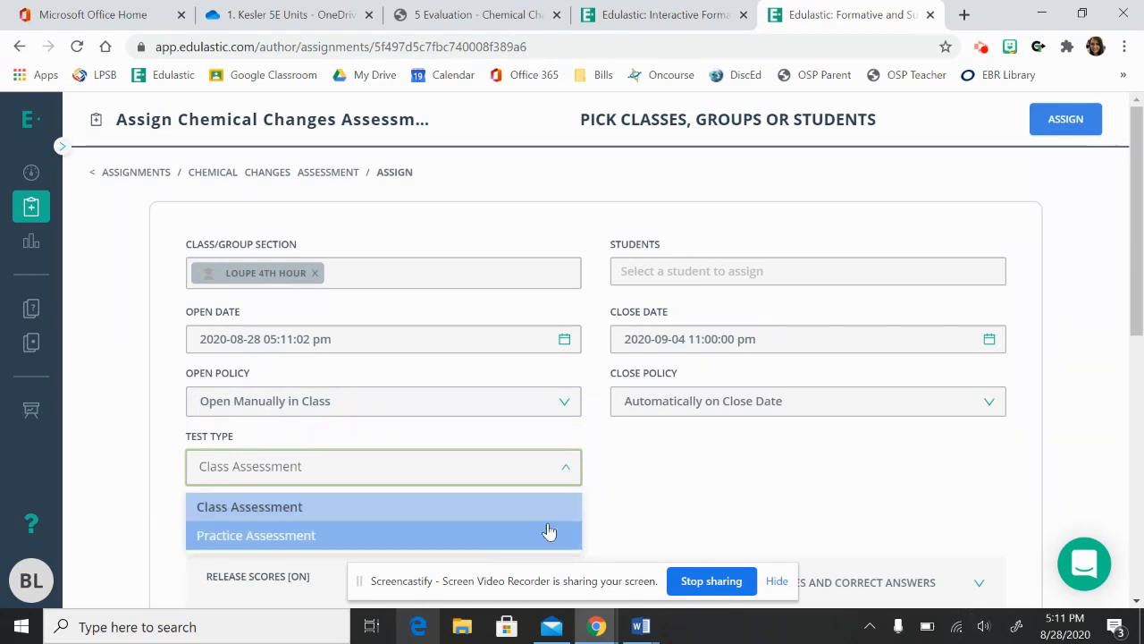
click(825, 537)
scroll(826, 536, down, 2)
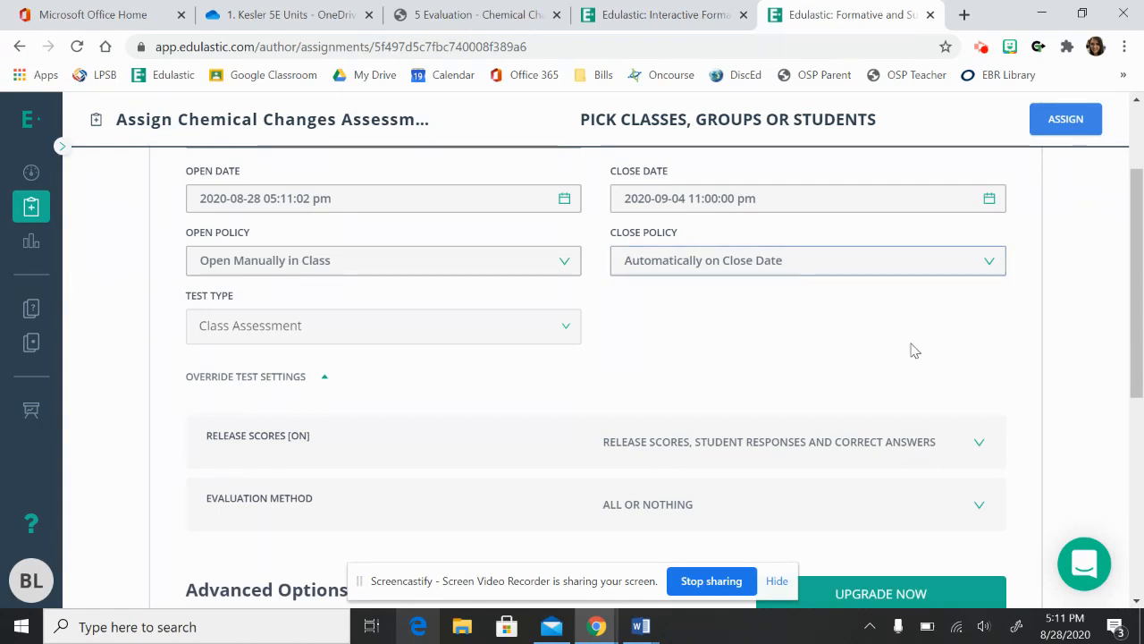
scroll(663, 370, down, 1)
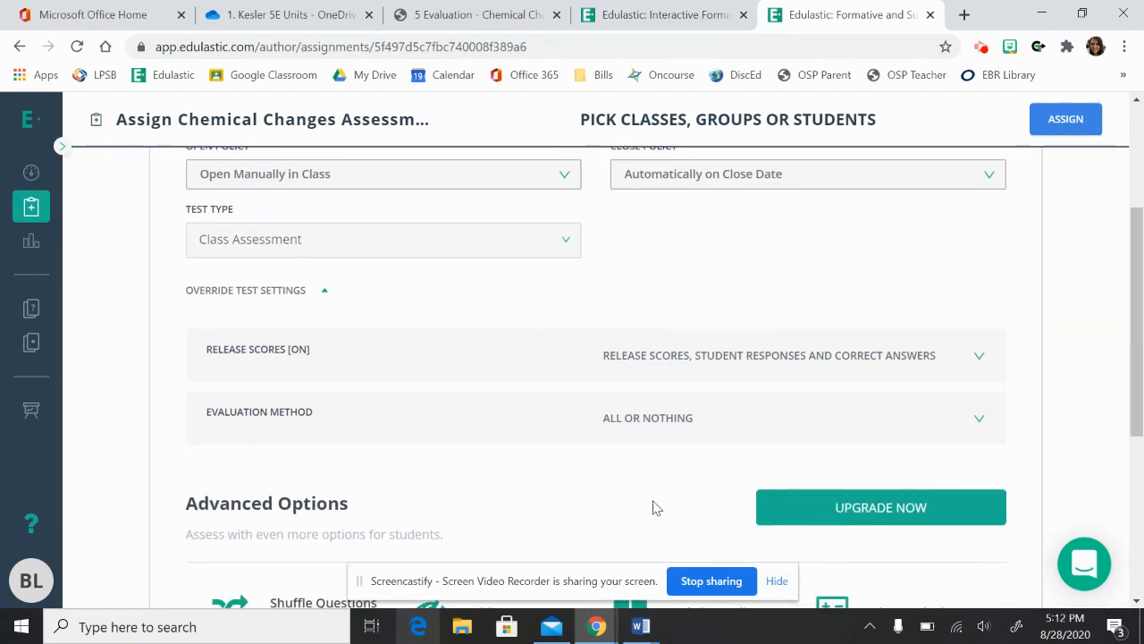
scroll(653, 507, down, 2)
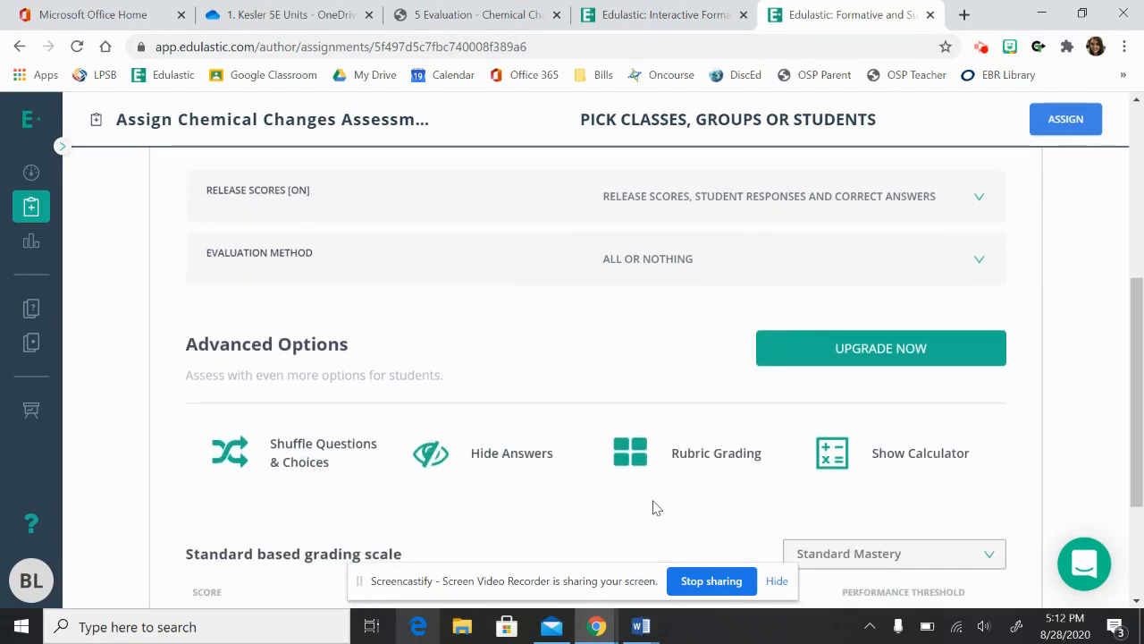
scroll(652, 508, down, 2)
scroll(652, 507, up, 8)
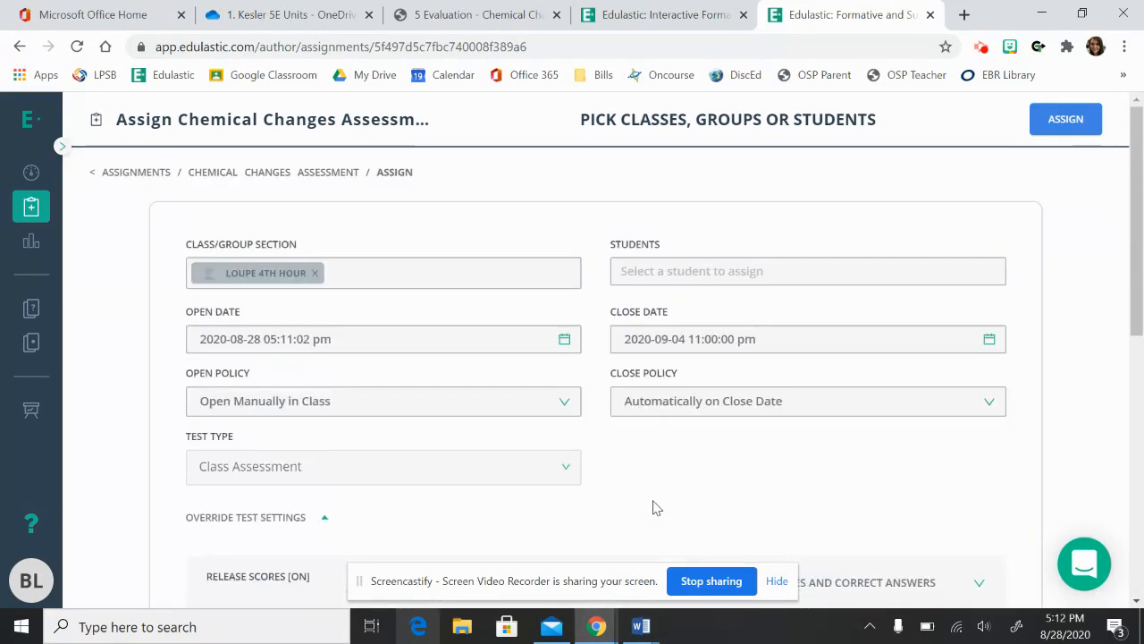
click(1044, 122)
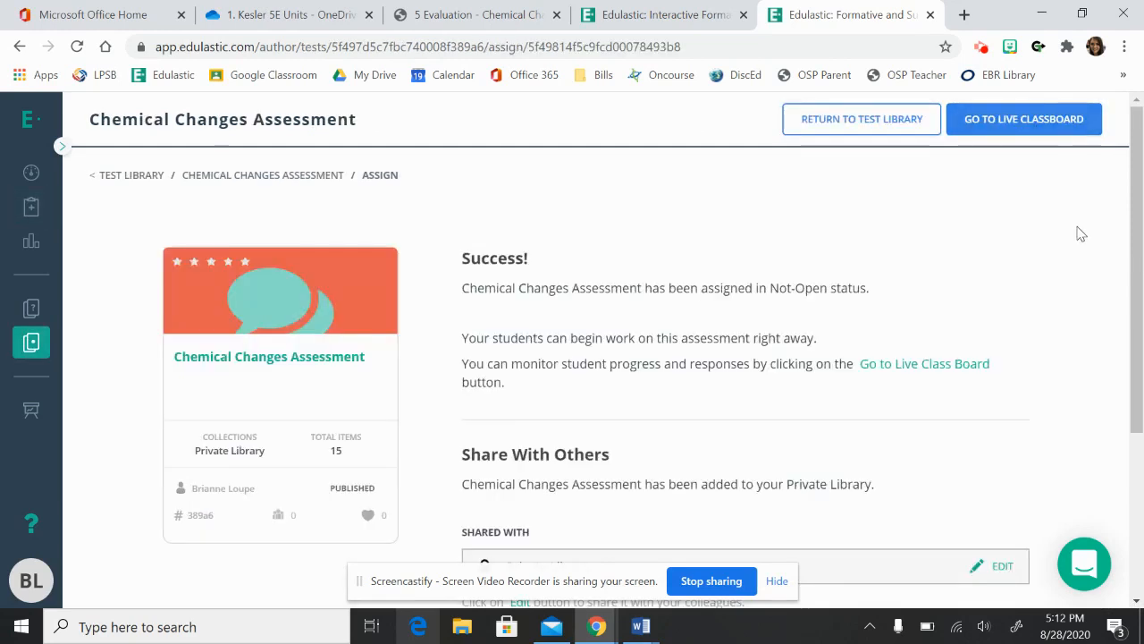
Review the sharing options of the assigned assessment and sync it with Google Classroom from the 4th Hour live class board.
scroll(1082, 234, down, 2)
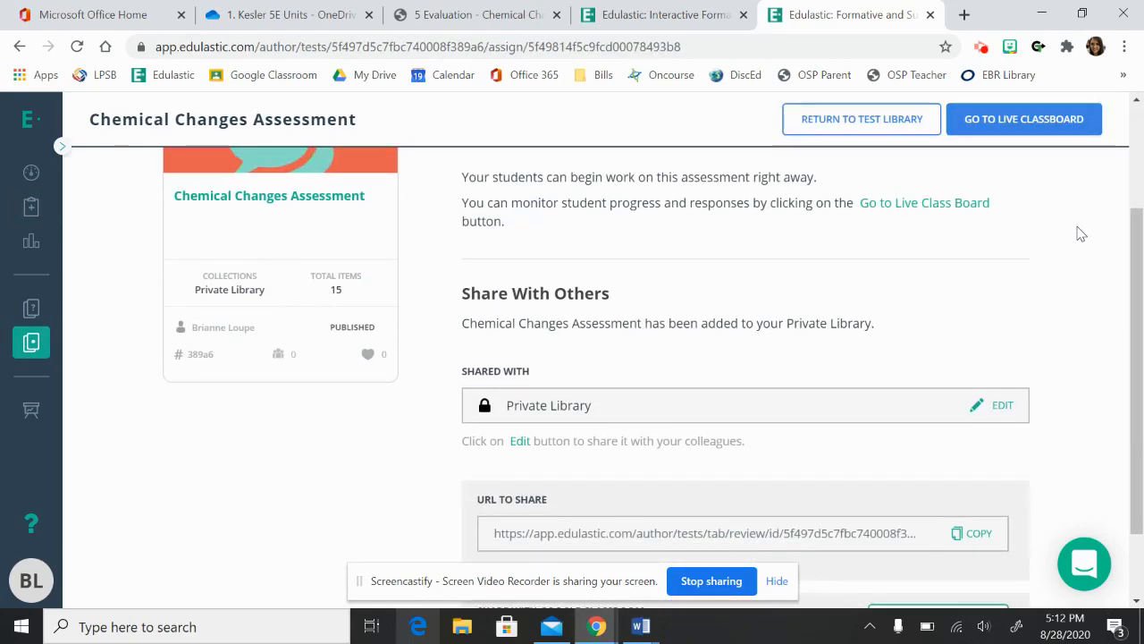
scroll(1082, 234, down, 1)
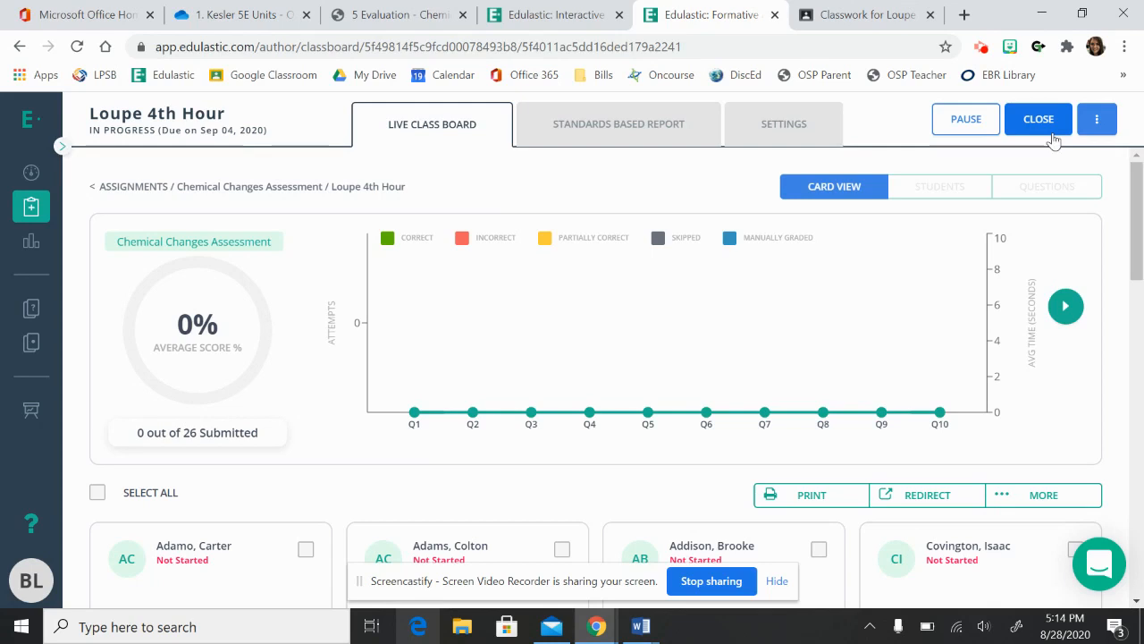
click(1096, 123)
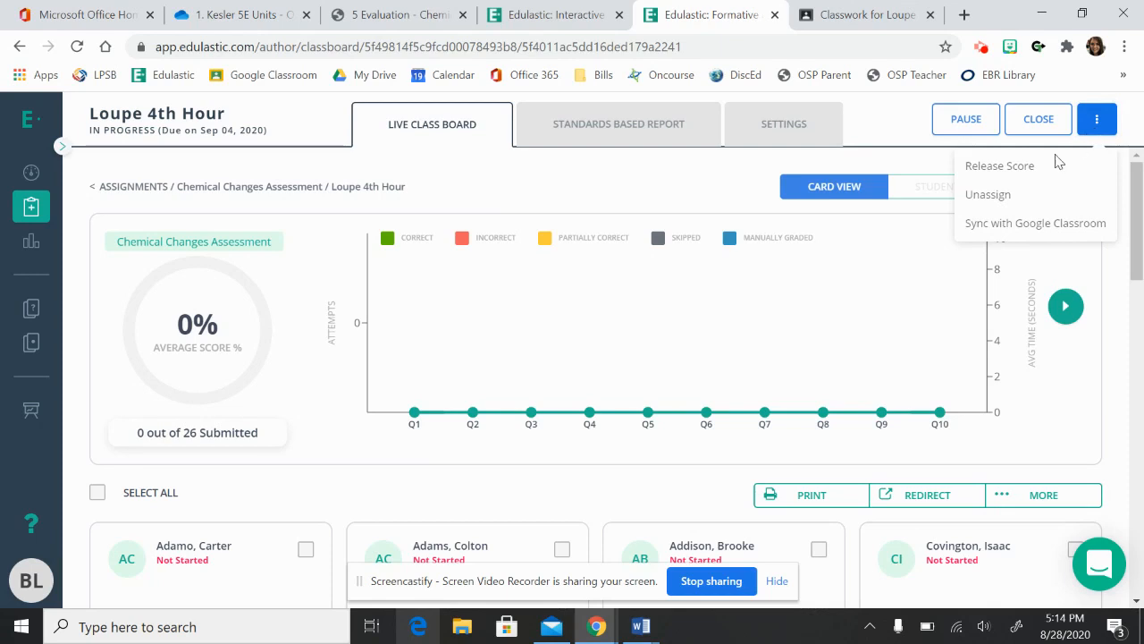
click(1030, 229)
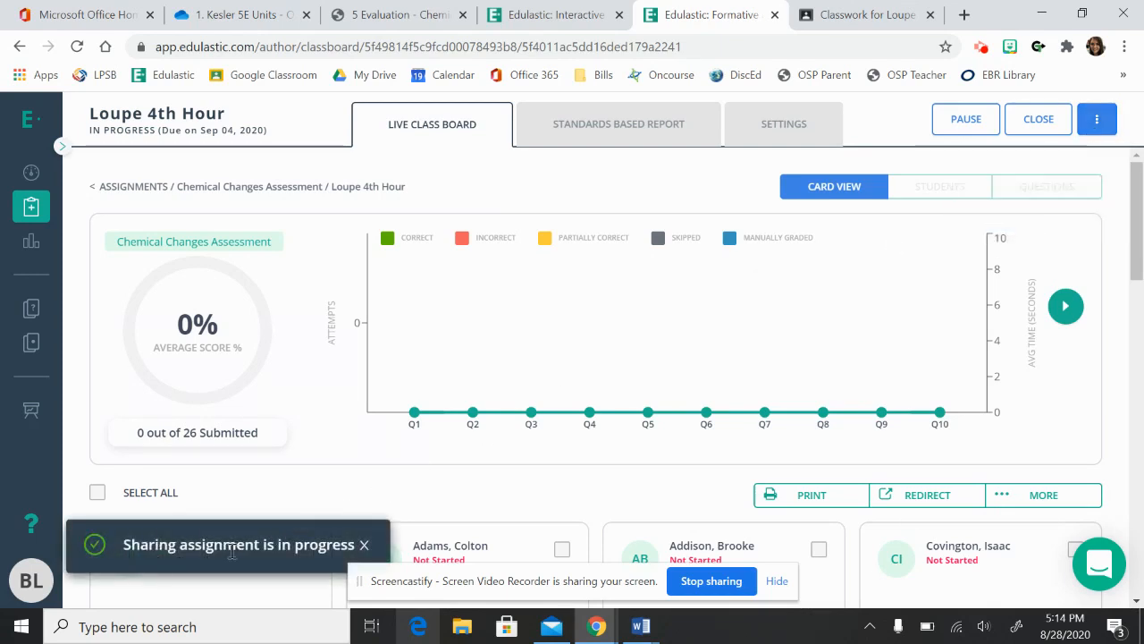
mouse_move(453, 402)
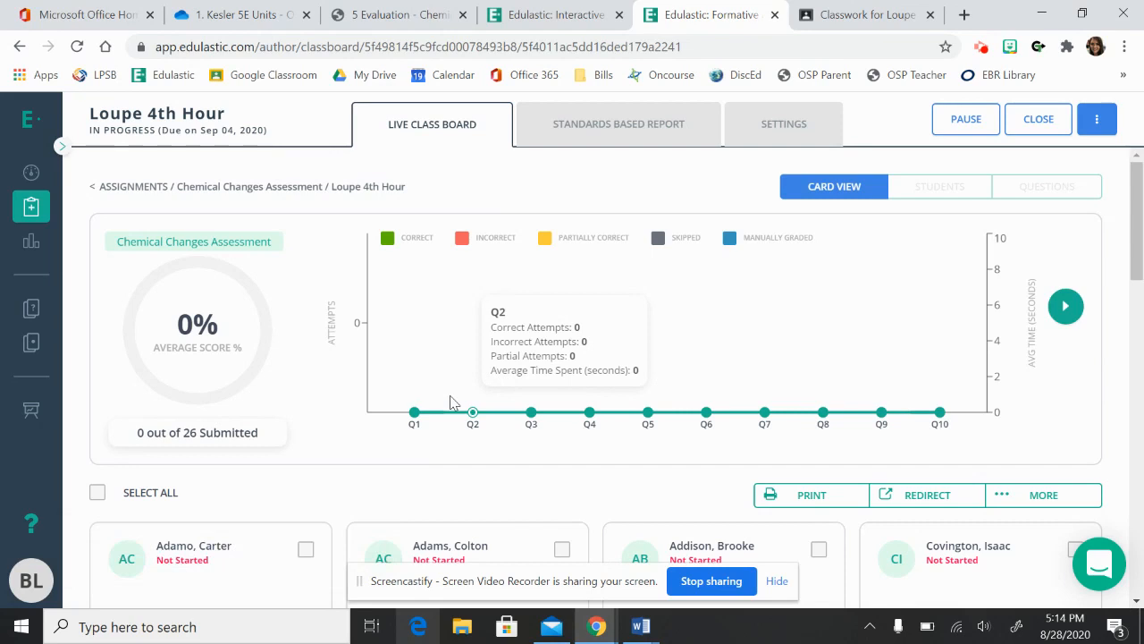
Switch to Google Classroom, reload the 4th Hour classwork and expand the Chemical Changes Assessment post.
click(867, 14)
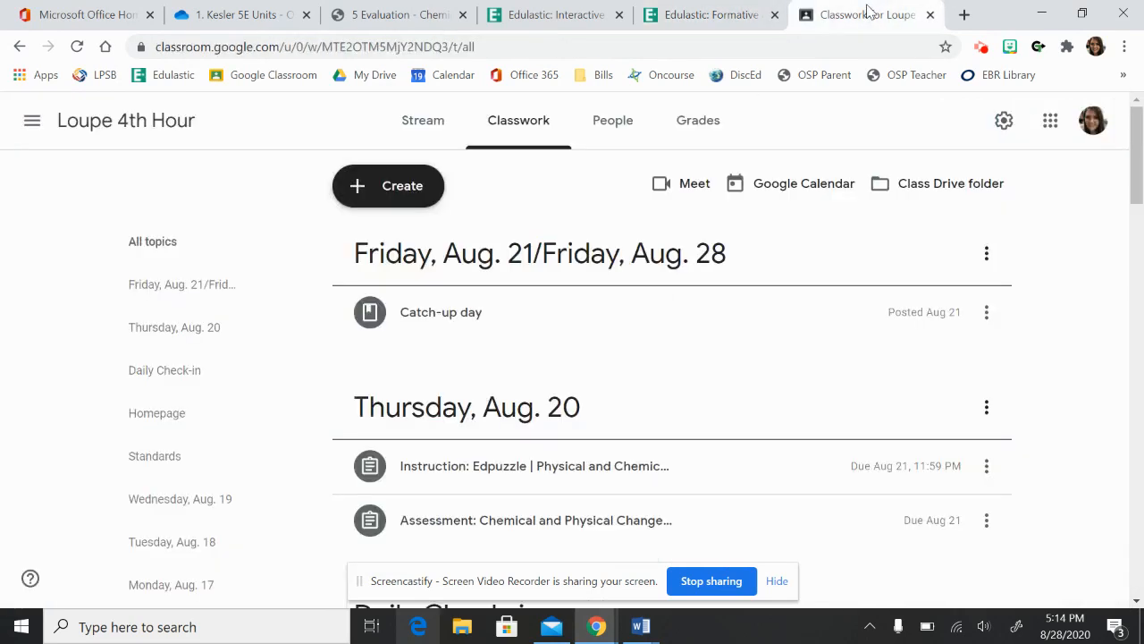
click(77, 47)
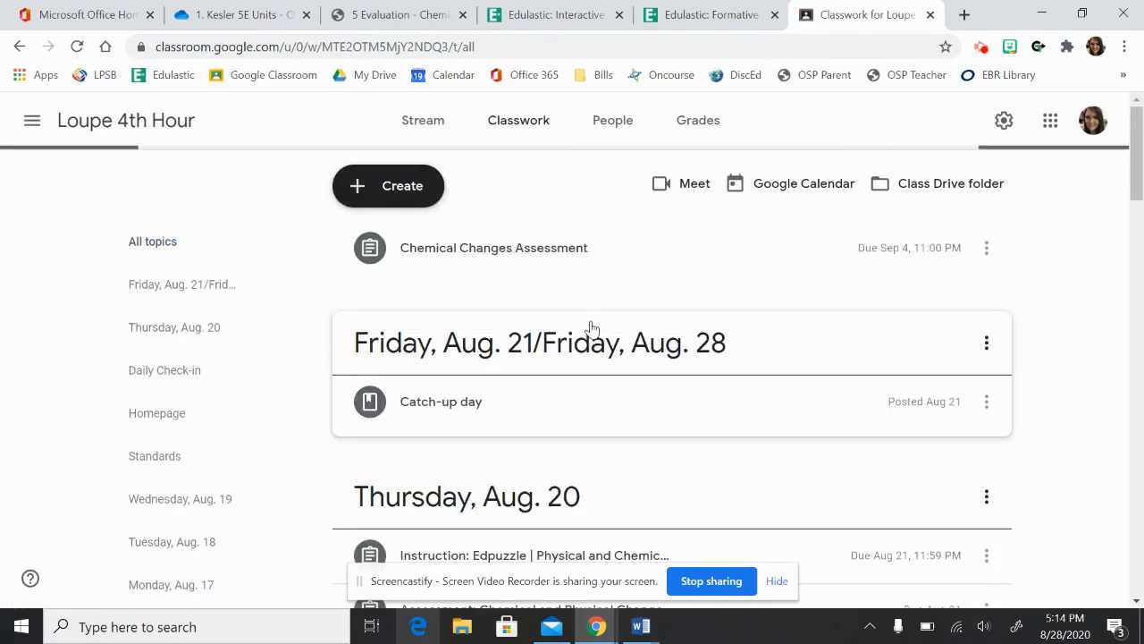
click(468, 268)
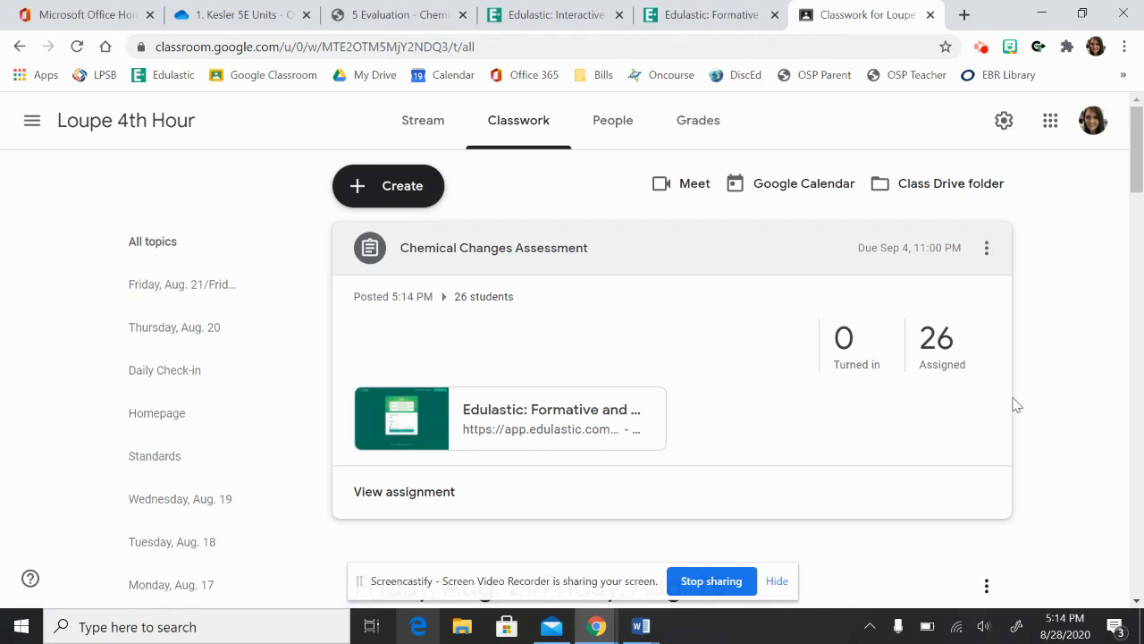
Return to the Edulastic live class board and examine the question chart and the student performance cards.
click(710, 15)
scroll(749, 481, down, 3)
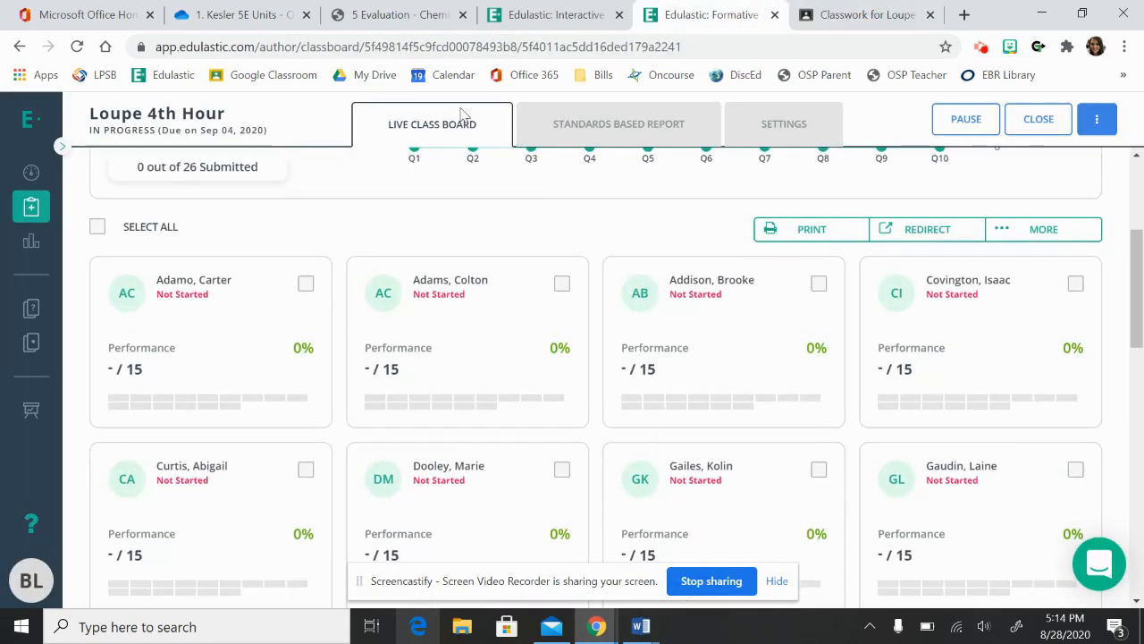
scroll(455, 236, up, 2)
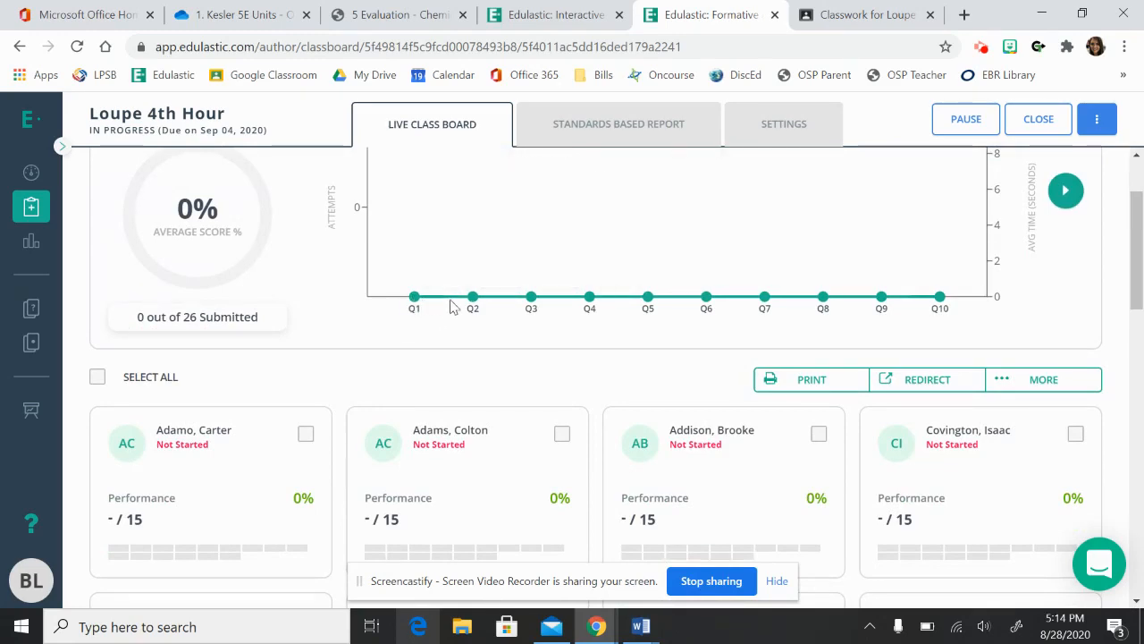
mouse_move(413, 297)
scroll(514, 356, down, 5)
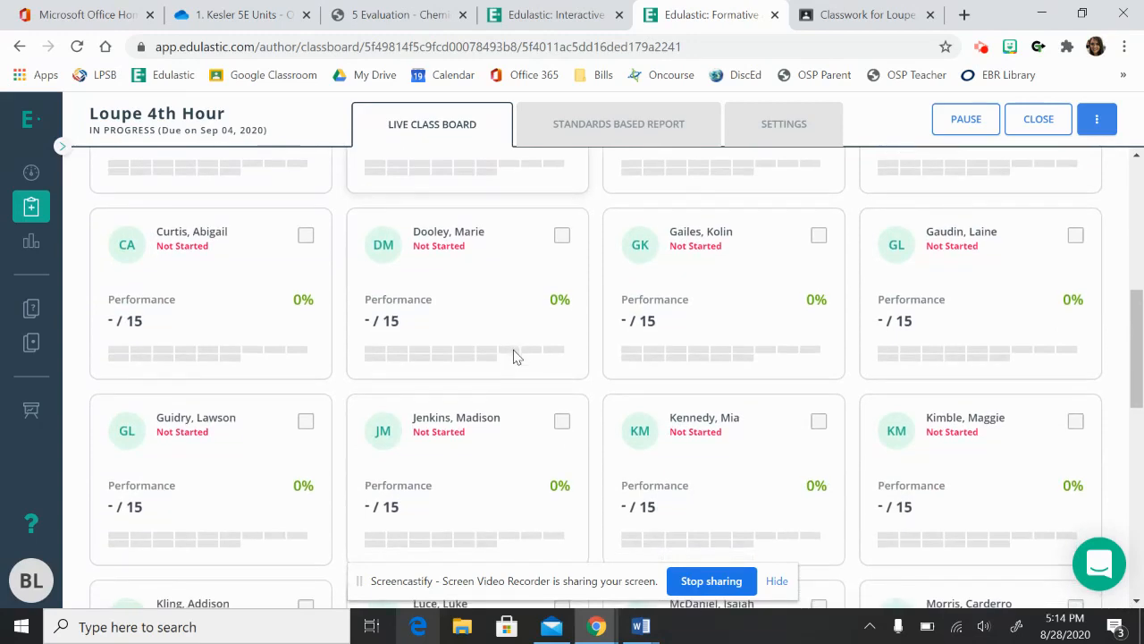
scroll(514, 357, down, 9)
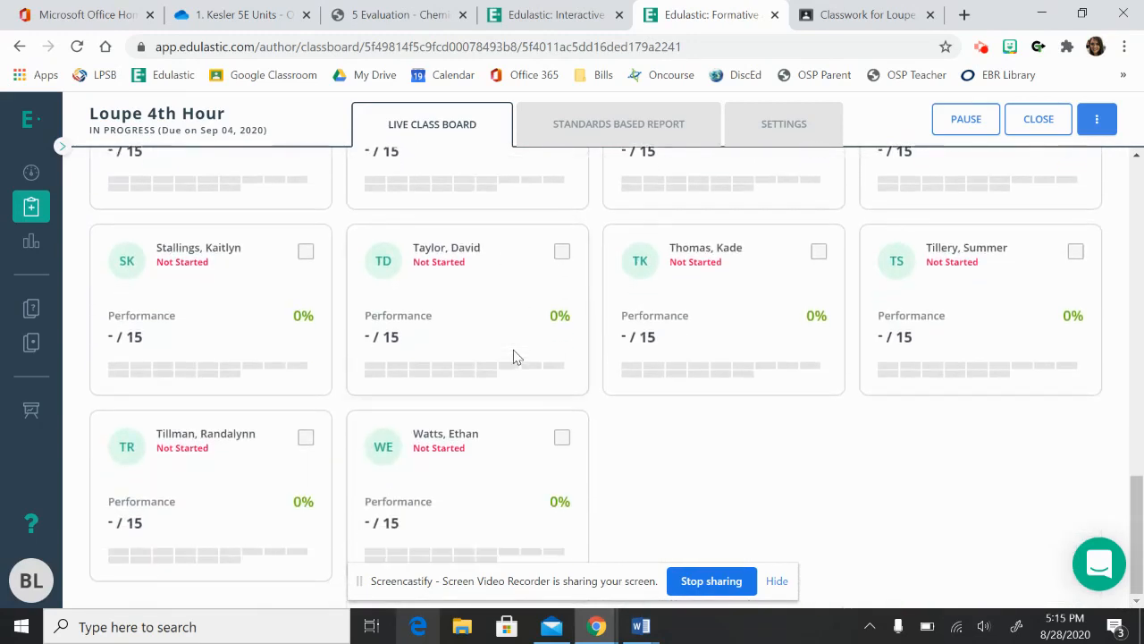
scroll(514, 357, up, 12)
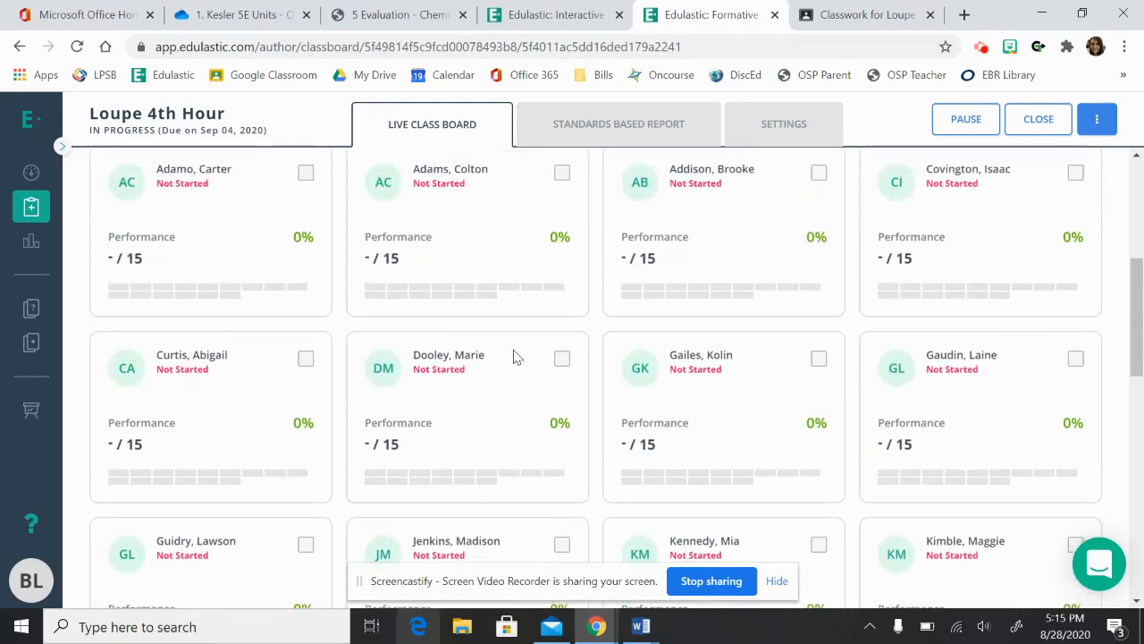
scroll(514, 357, up, 2)
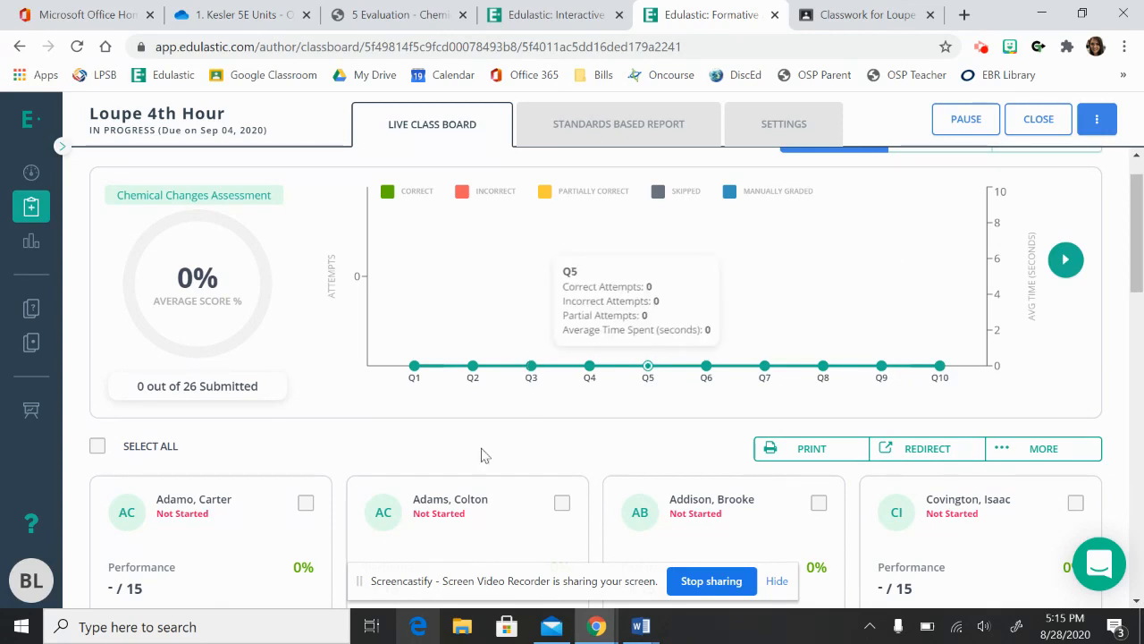
scroll(489, 428, up, 1)
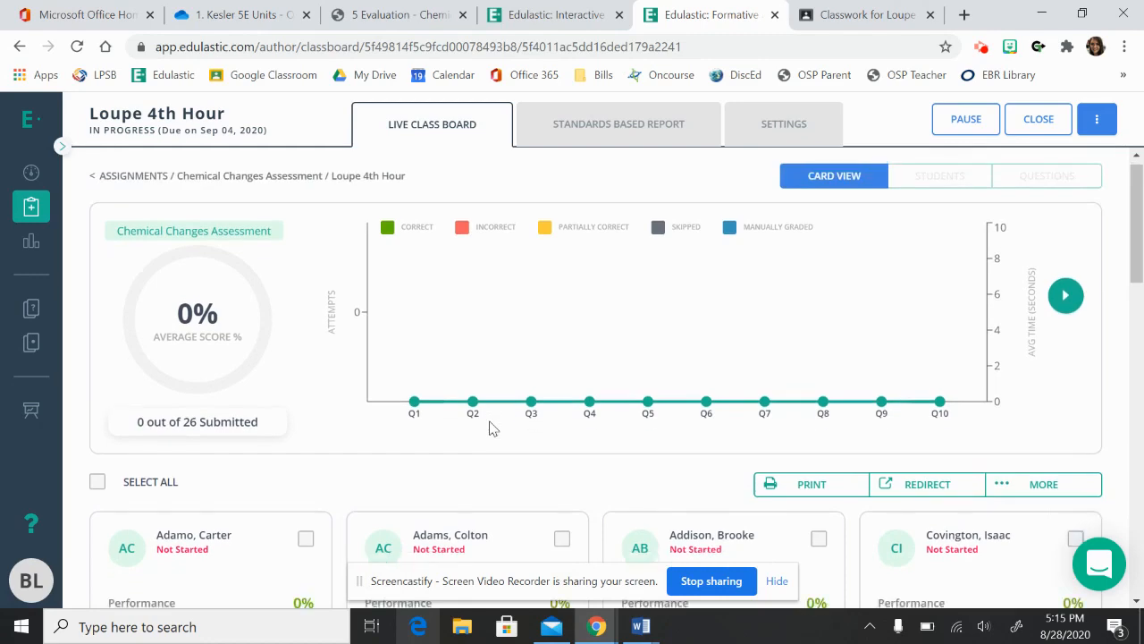
scroll(490, 427, down, 4)
scroll(490, 426, up, 1)
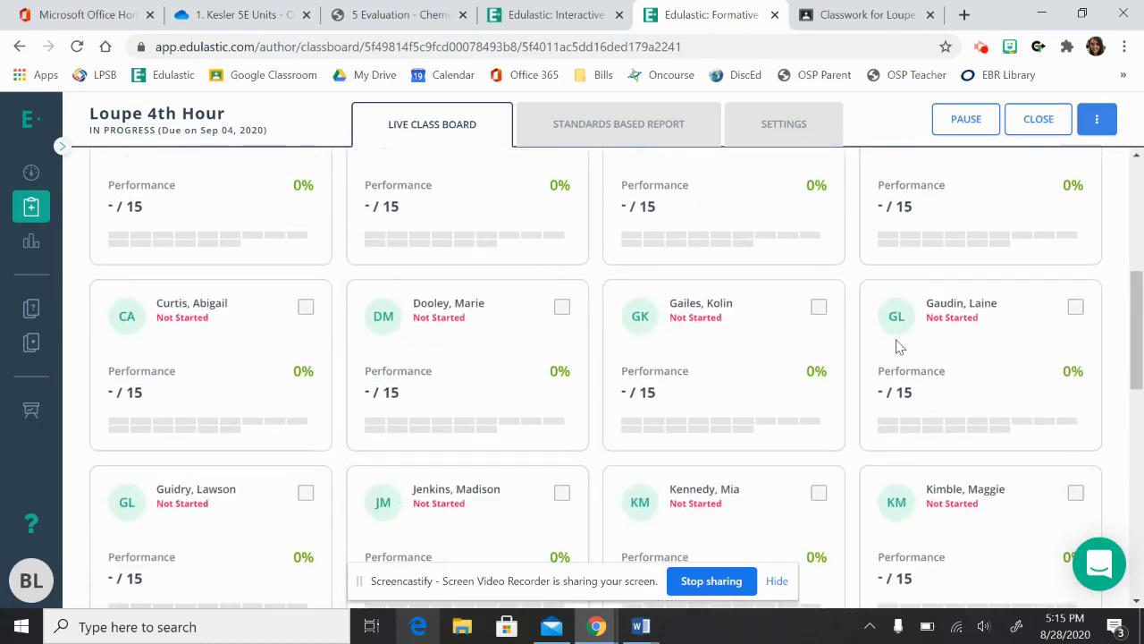
scroll(850, 355, up, 4)
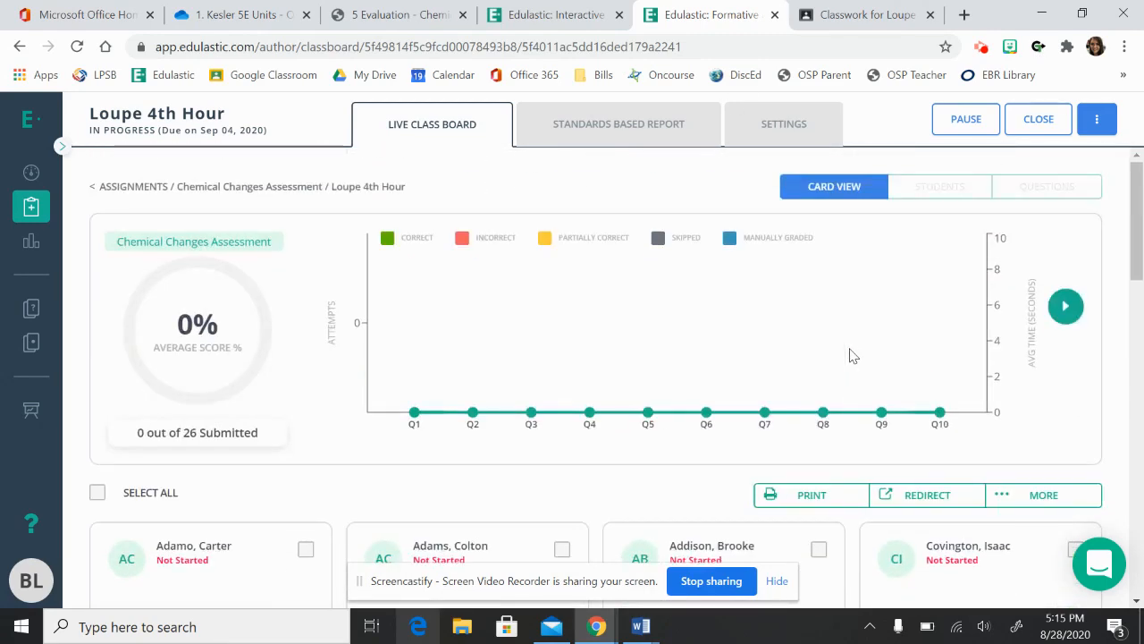
Check the 4th Hour gradebook in Google Classroom, and view the Grade Transferer extension on the Edulastic class board.
click(881, 19)
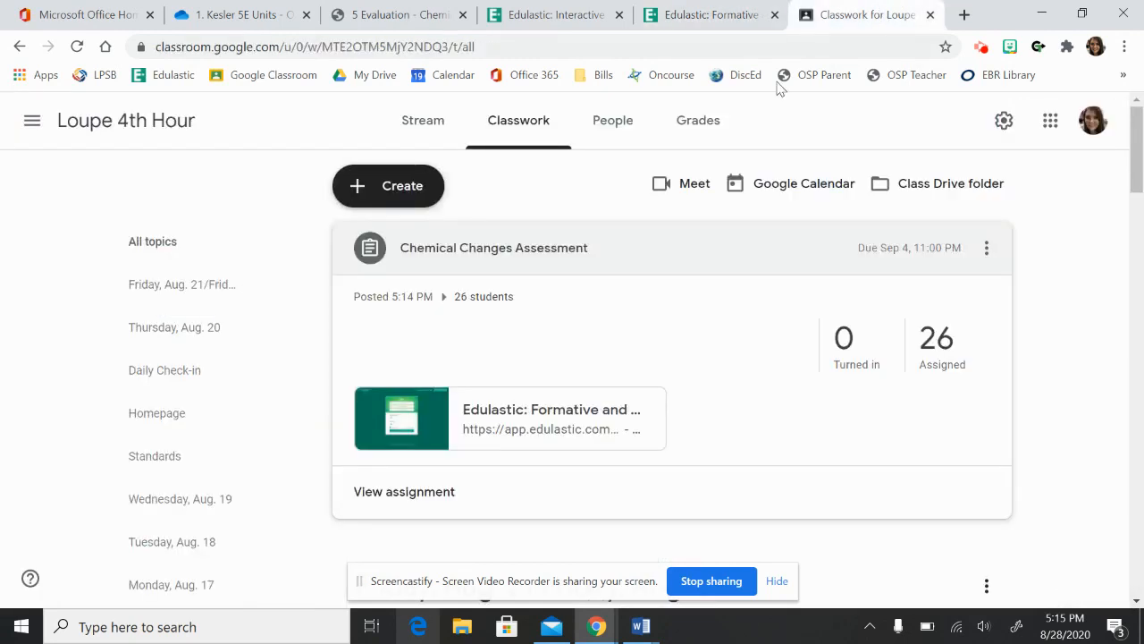
click(702, 122)
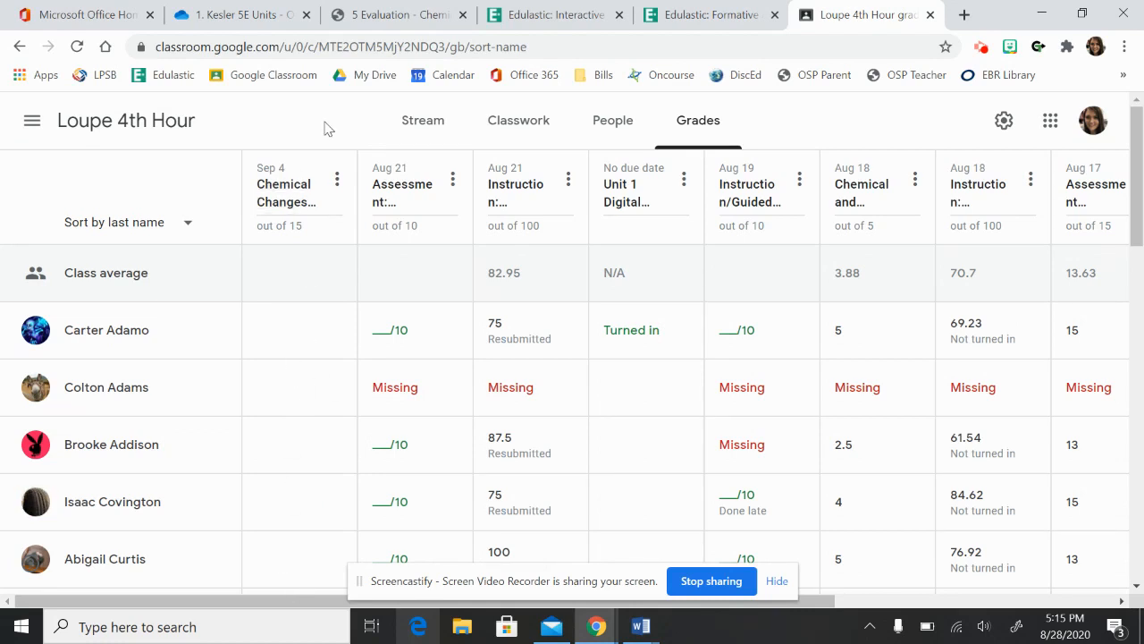
click(705, 12)
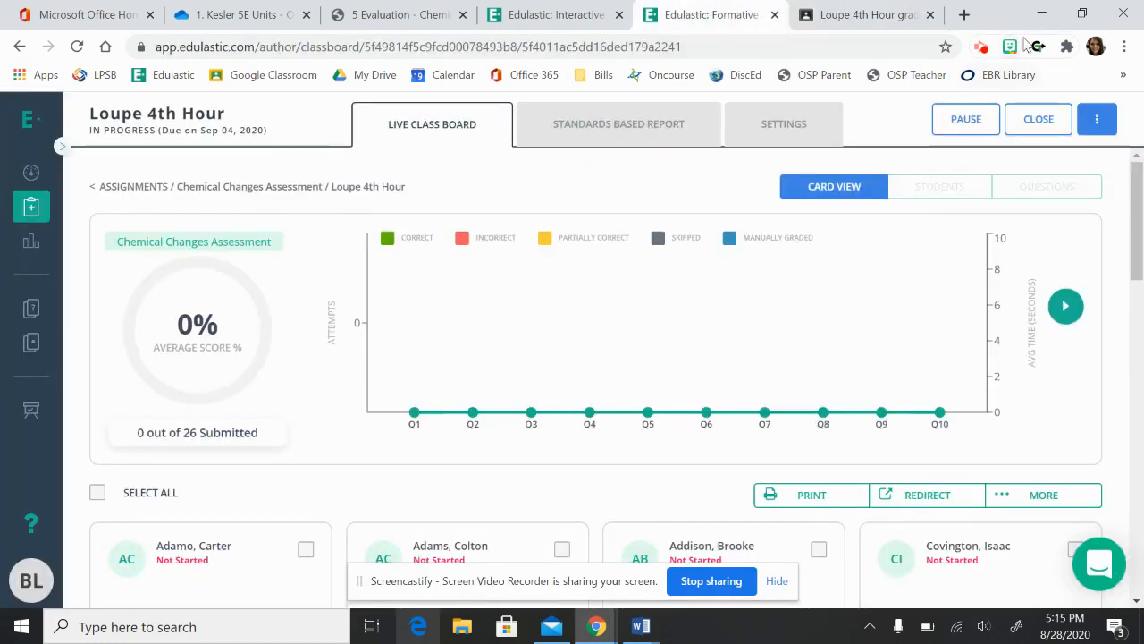
click(1038, 49)
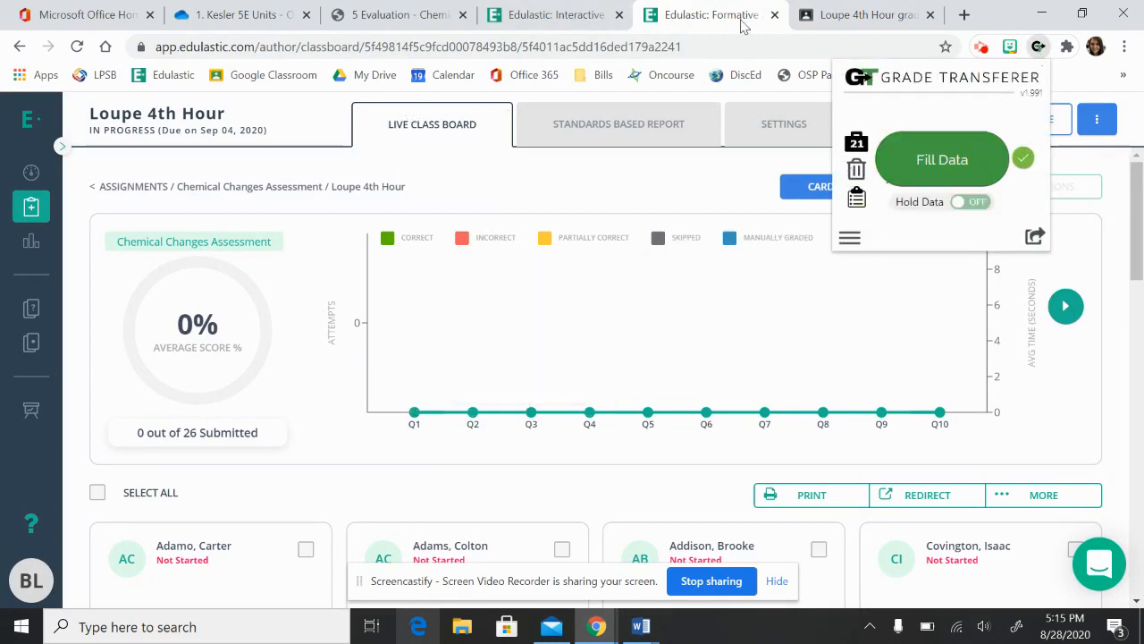
click(1003, 11)
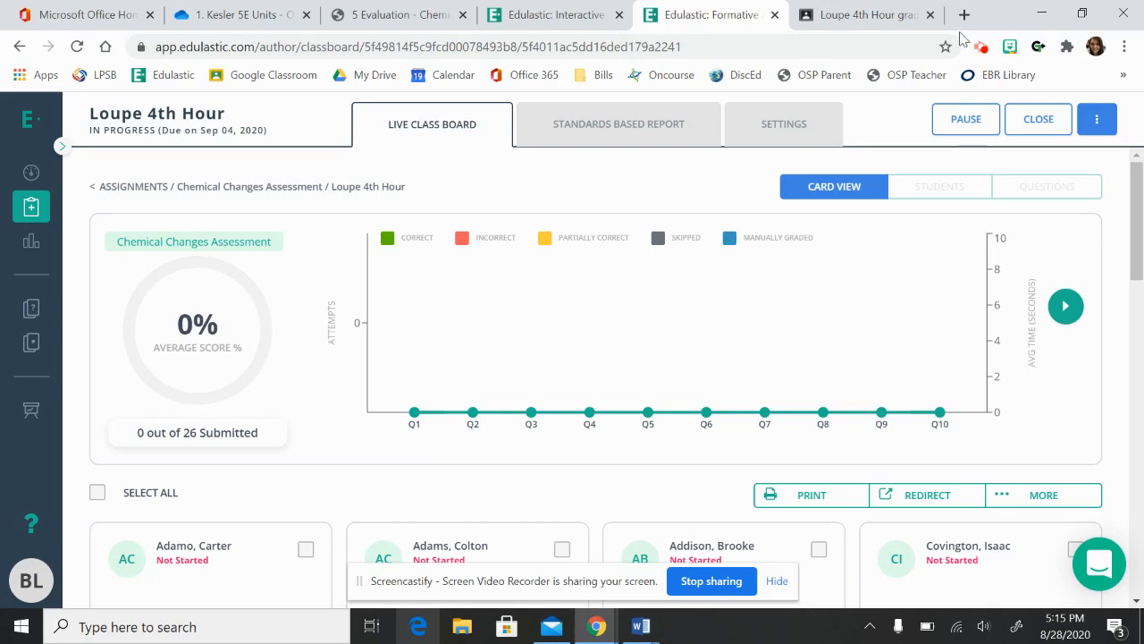
Close the Chemical Changes Assessment for the 4th Hour class, confirming with the word "close".
click(1061, 131)
click(408, 430)
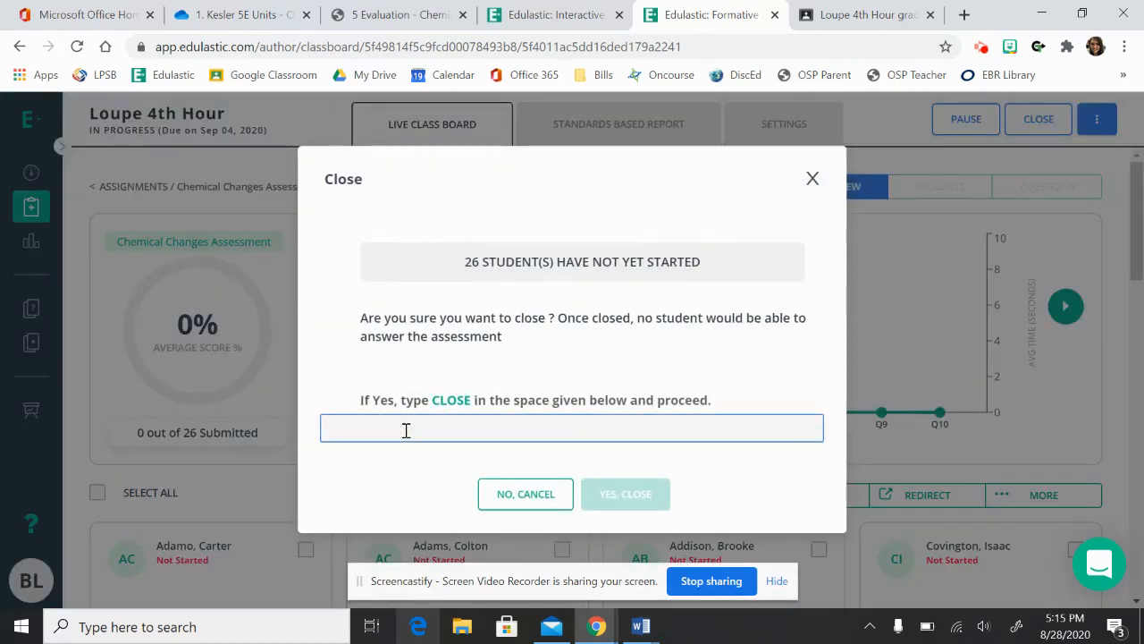
text(close)
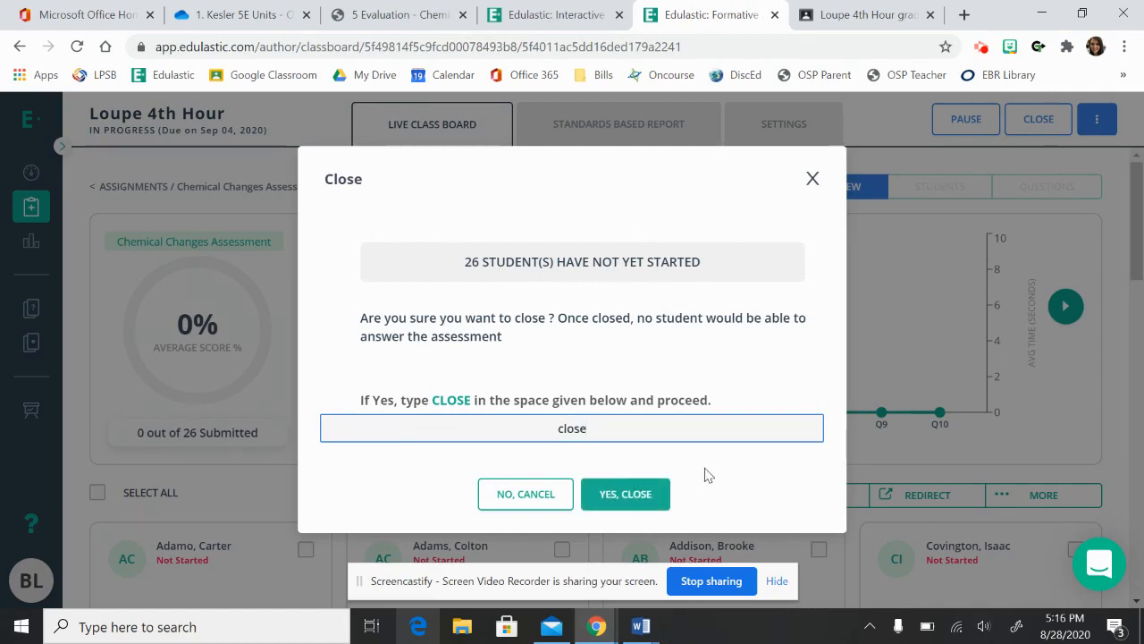
click(629, 490)
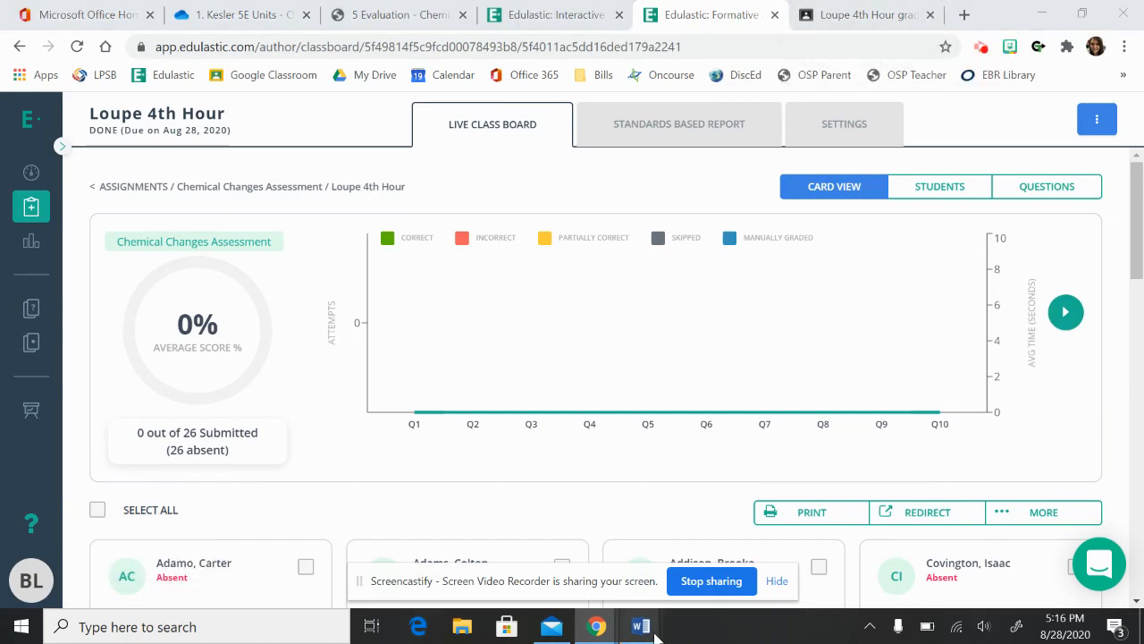
Switch to the Phase 2 Morning Duty Map document in Word and enable editing.
mouse_move(657, 634)
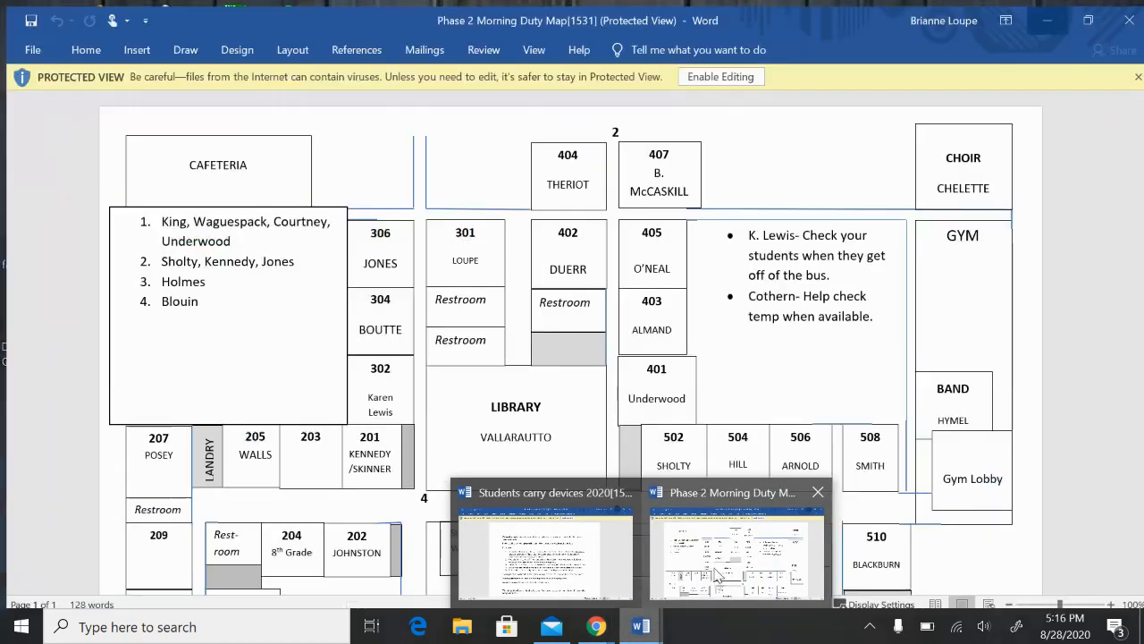
mouse_move(715, 574)
click(750, 562)
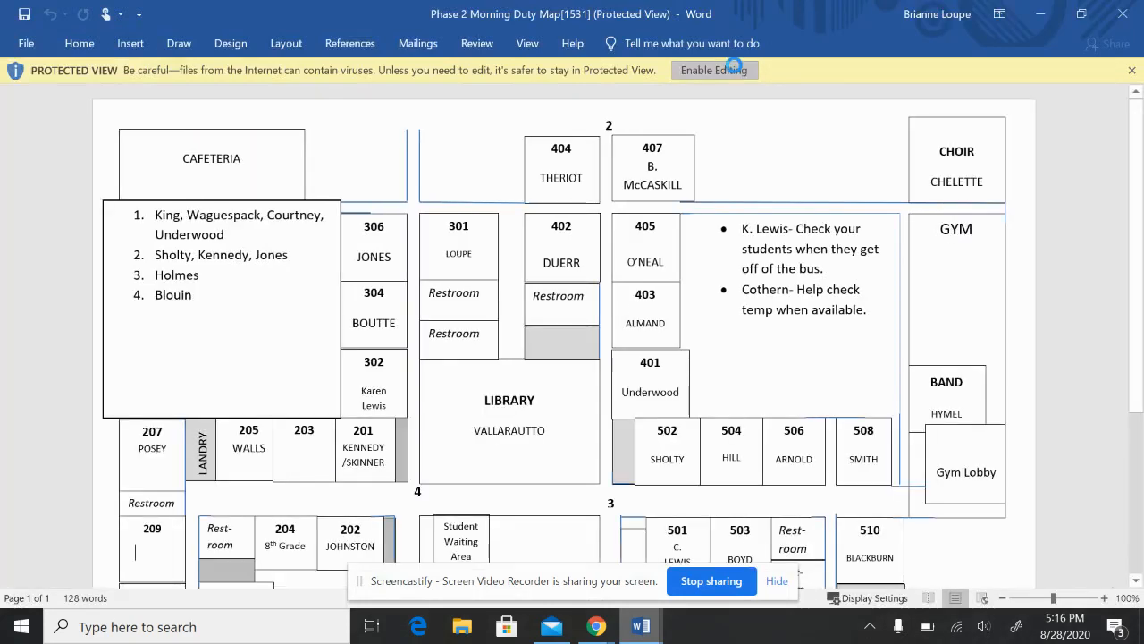
click(729, 70)
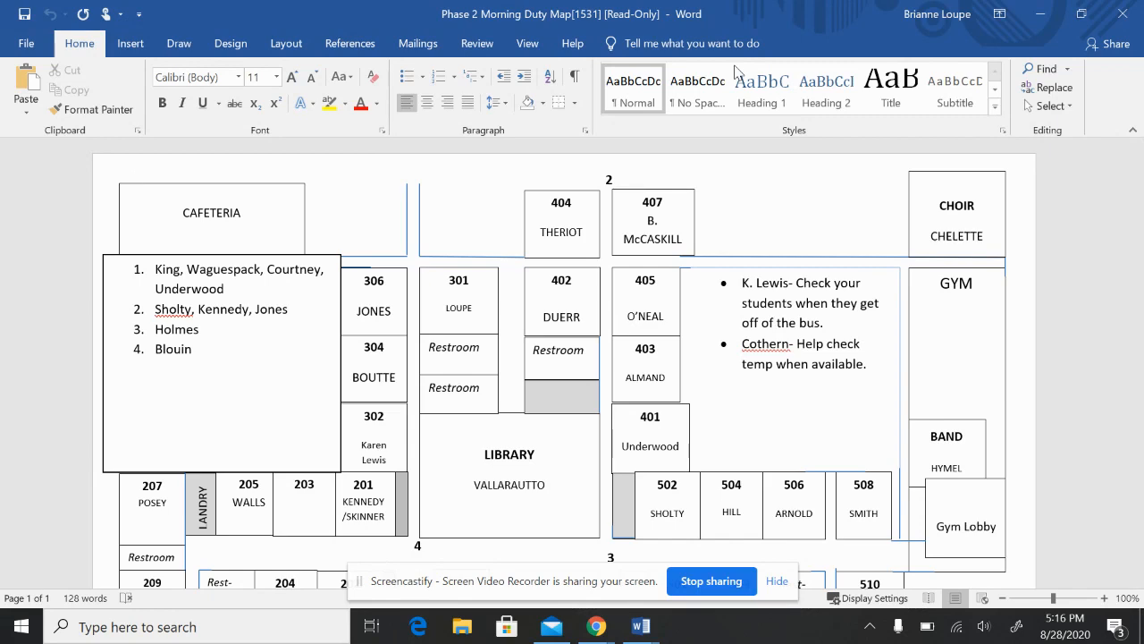
Prepare to save the duty map as a PDF in the Downloads folder, cancel without saving and return to Edulastic.
click(32, 46)
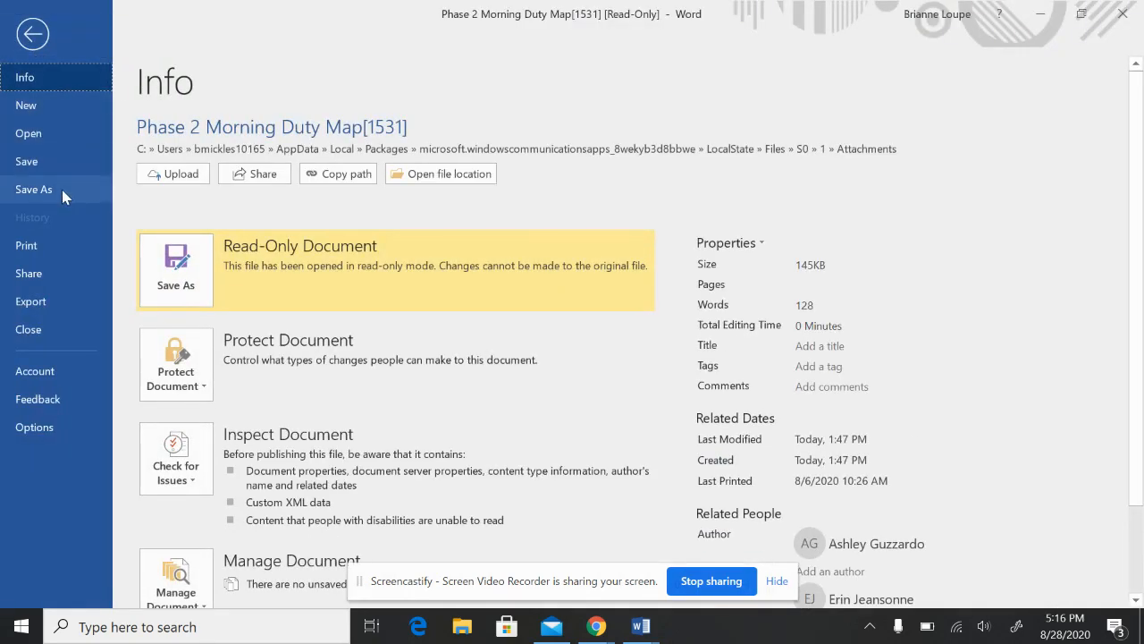
click(62, 189)
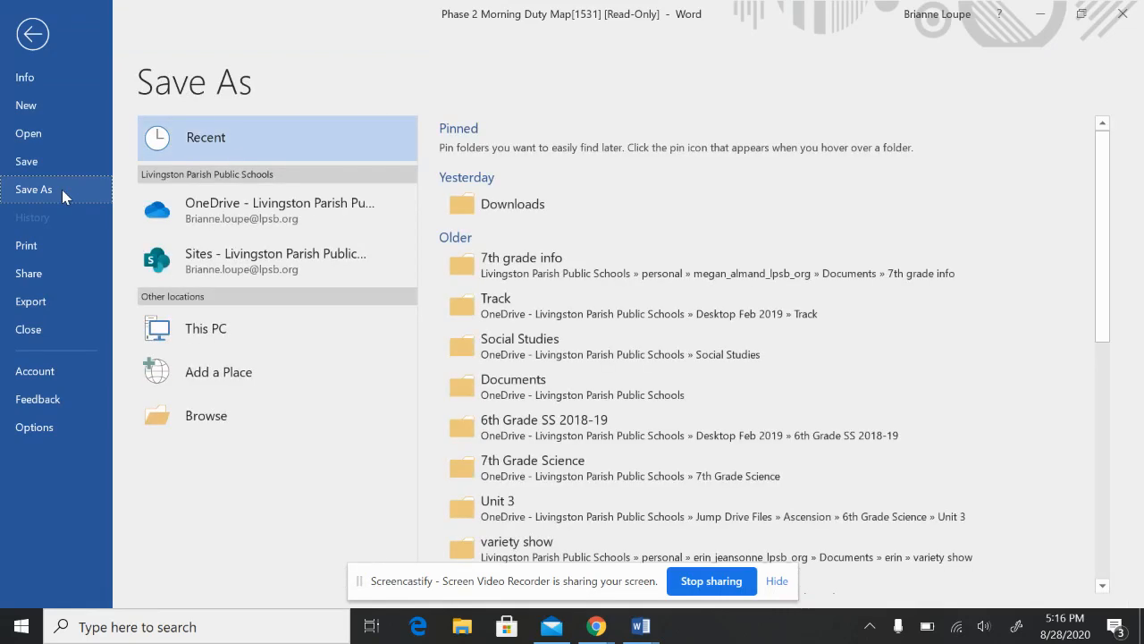
click(273, 338)
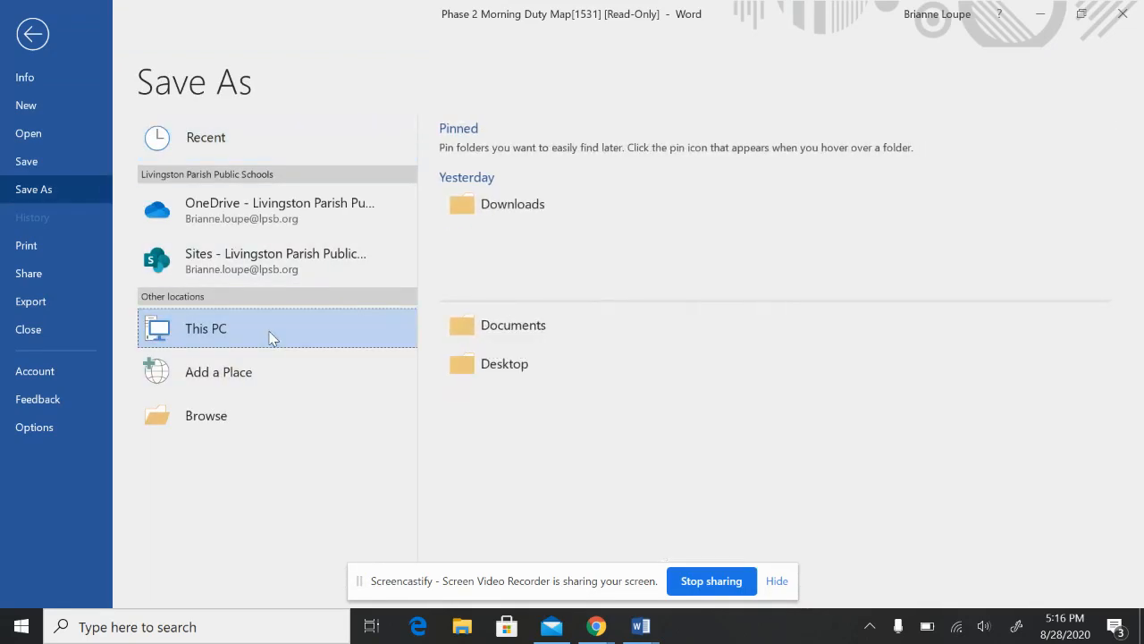
click(521, 200)
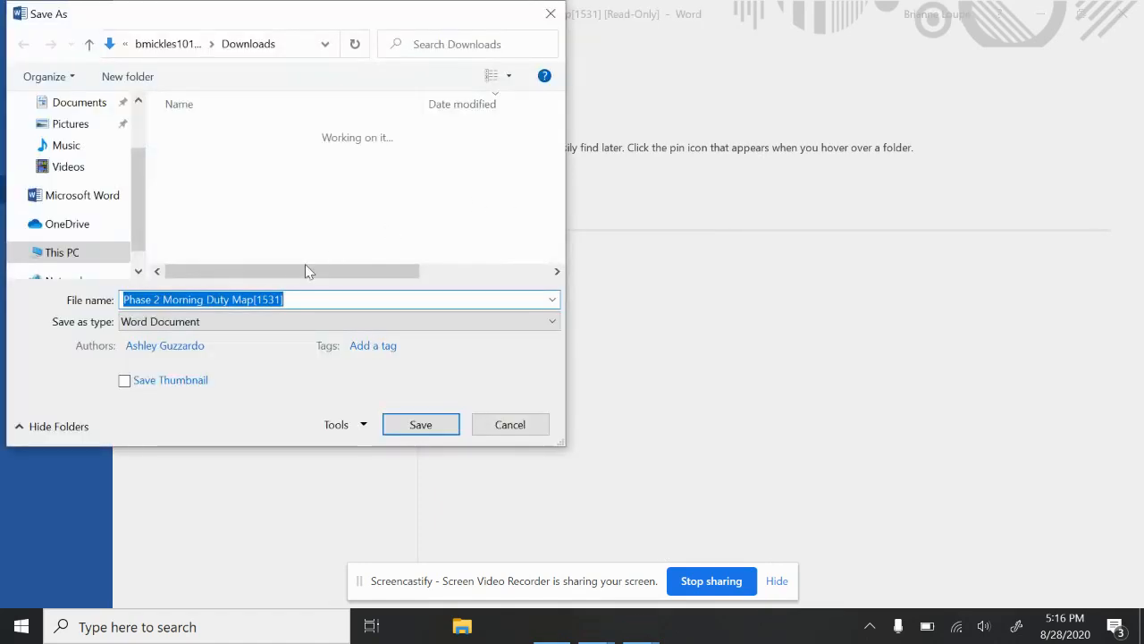
click(239, 323)
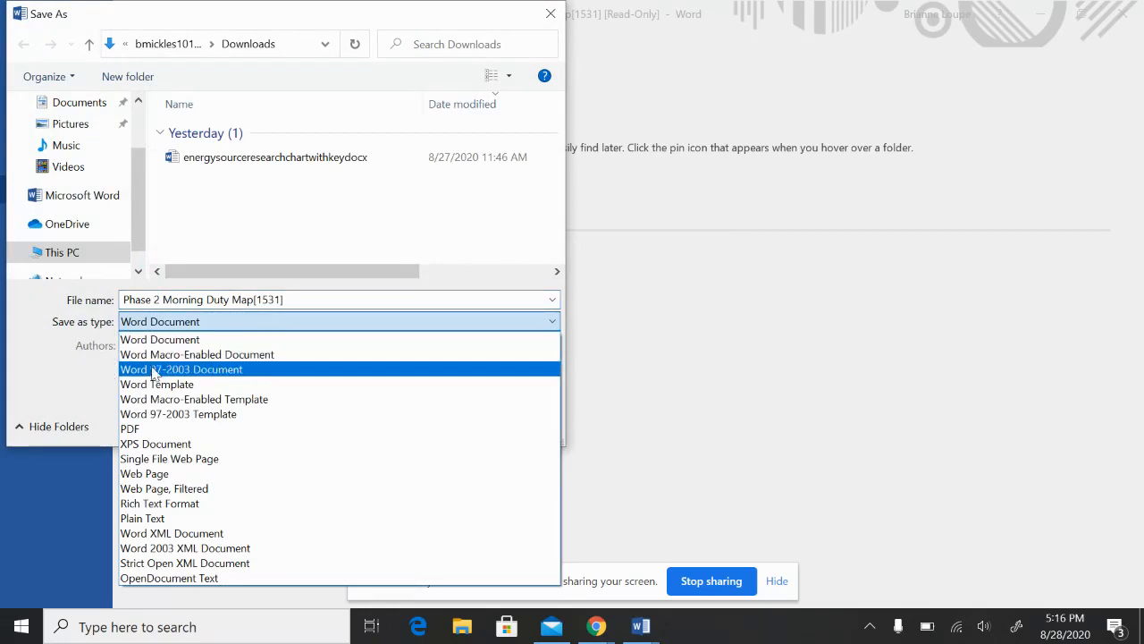
click(127, 429)
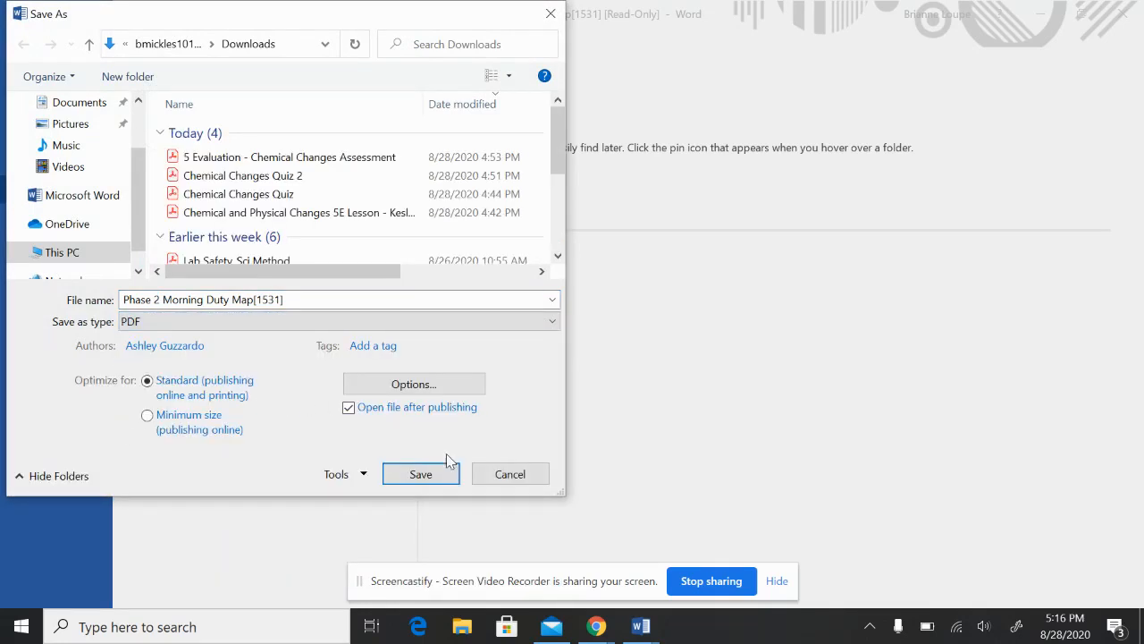
click(551, 16)
click(1042, 14)
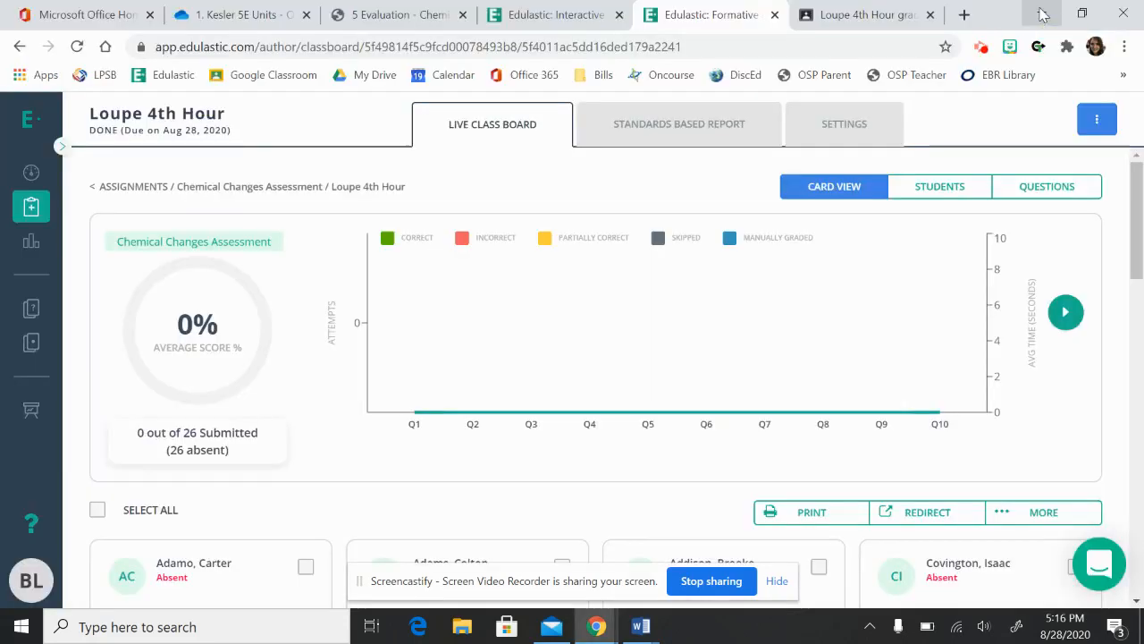